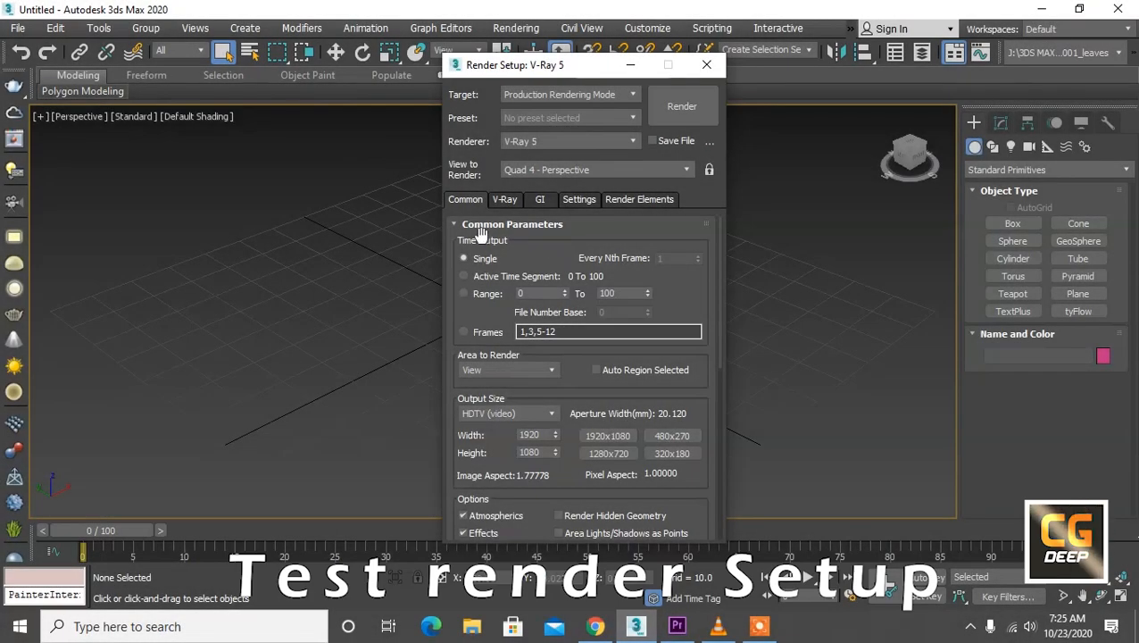
Step: Try the Range time output in the common render parameters, returning to Single
left_click_drag(528, 249, 529, 246)
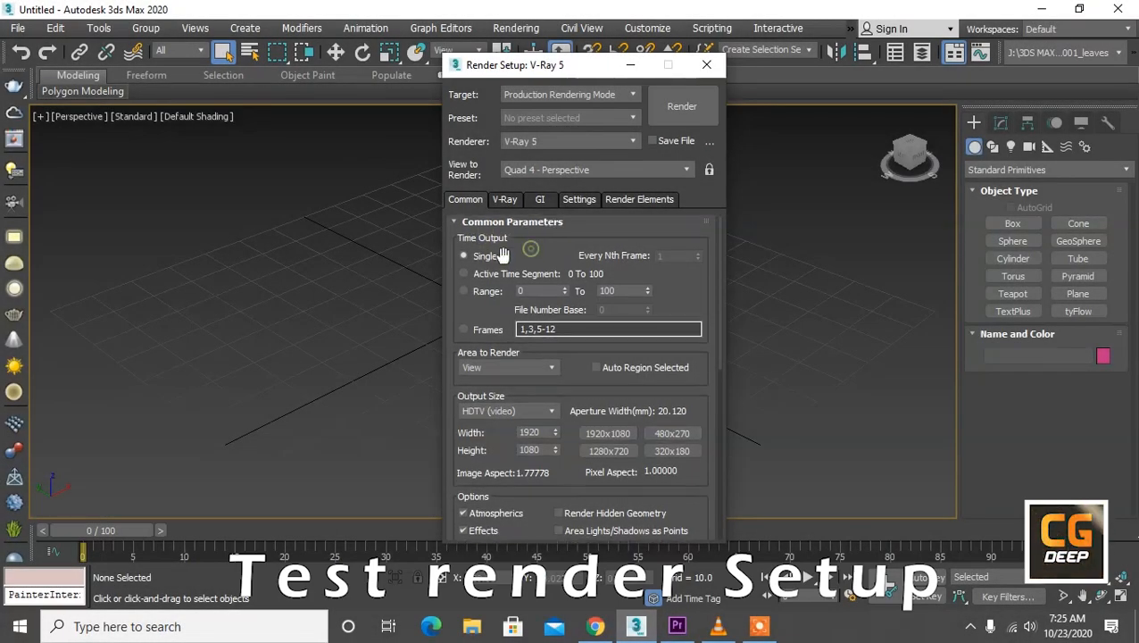
left_click(485, 259)
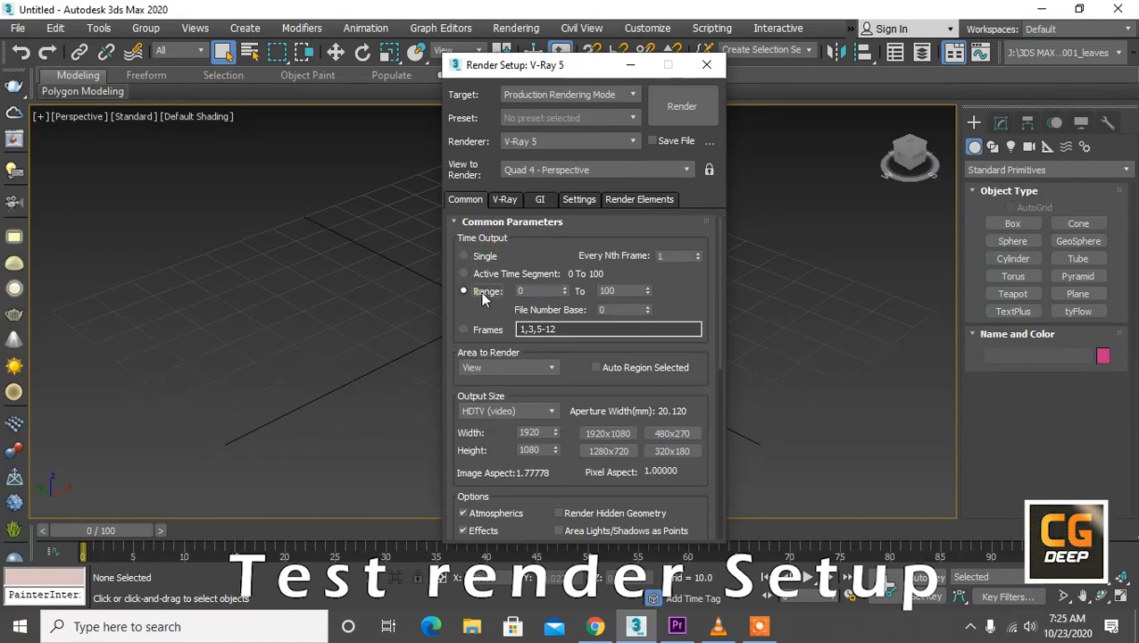
double_click(610, 291)
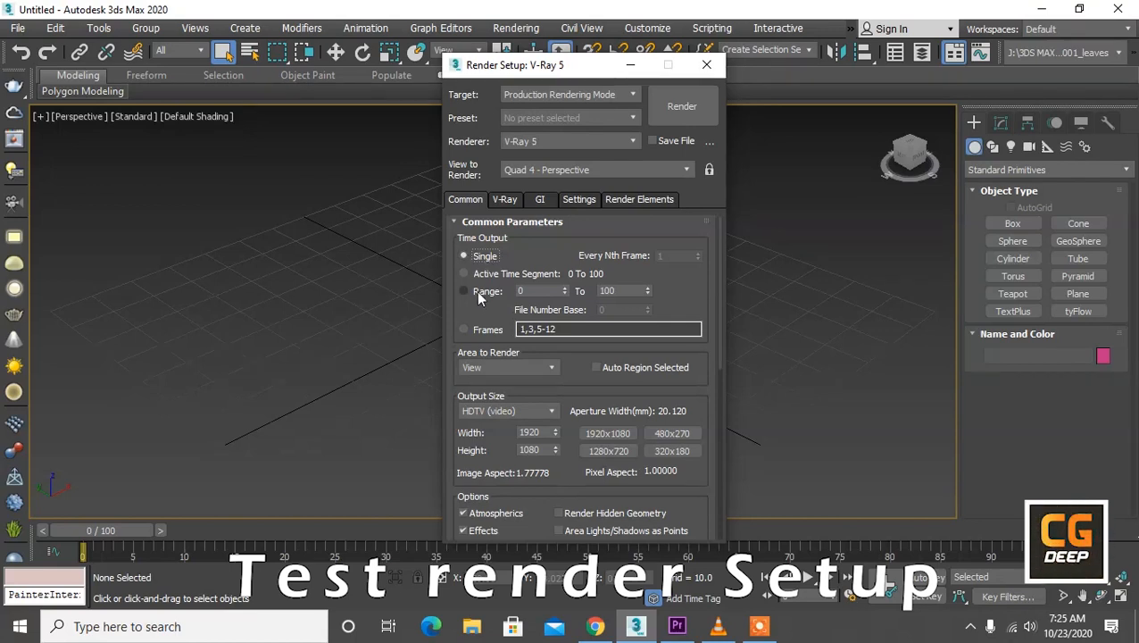
scroll(486, 321, "down", 3)
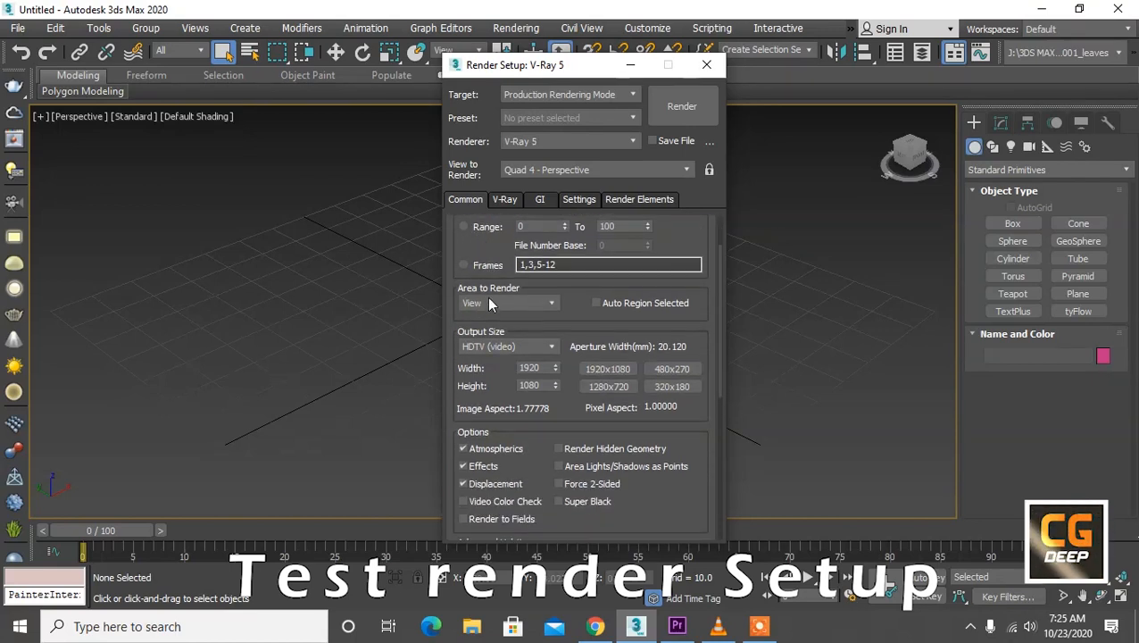
left_click(480, 303)
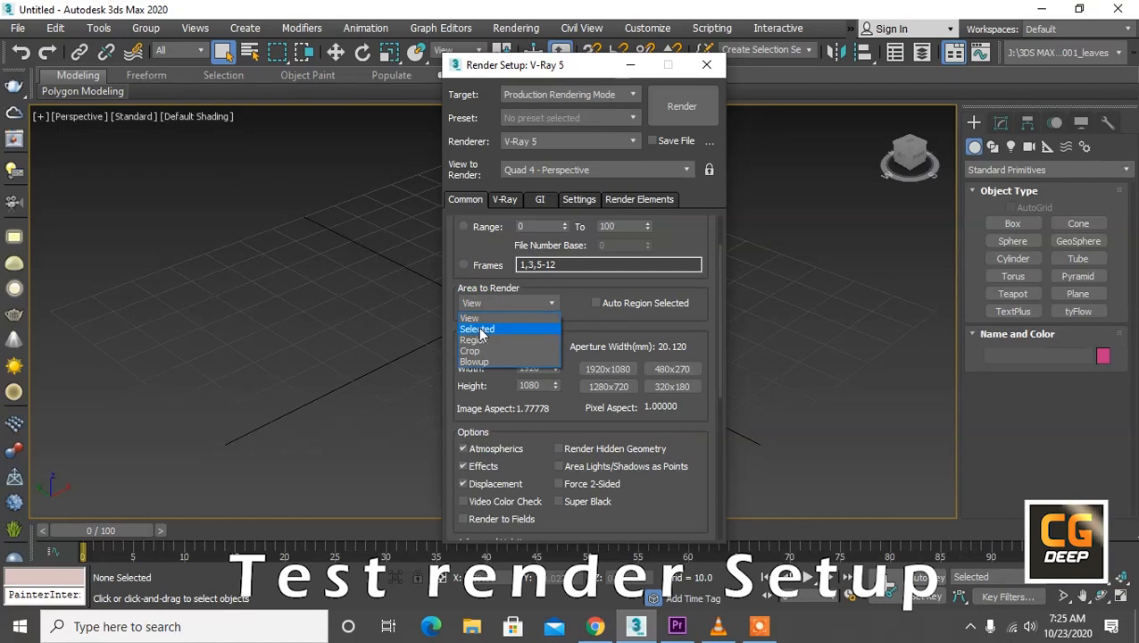
left_click(1003, 222)
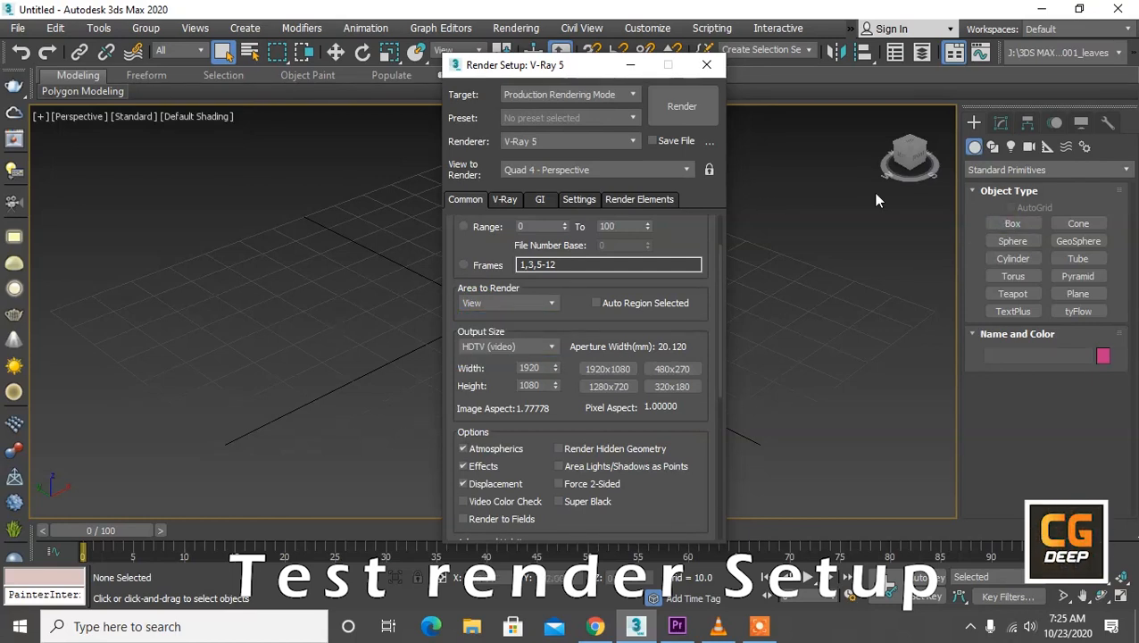
Step: Create a box at one side of the perspective grid and a sphere with a radius of about 13 at the other
left_click(1013, 223)
left_click_drag(381, 286, 311, 378)
left_click(305, 298)
left_click(1012, 240)
mouse_move(810, 297)
left_mouse_down()
mouse_move(816, 334)
mouse_move(810, 312)
left_mouse_up()
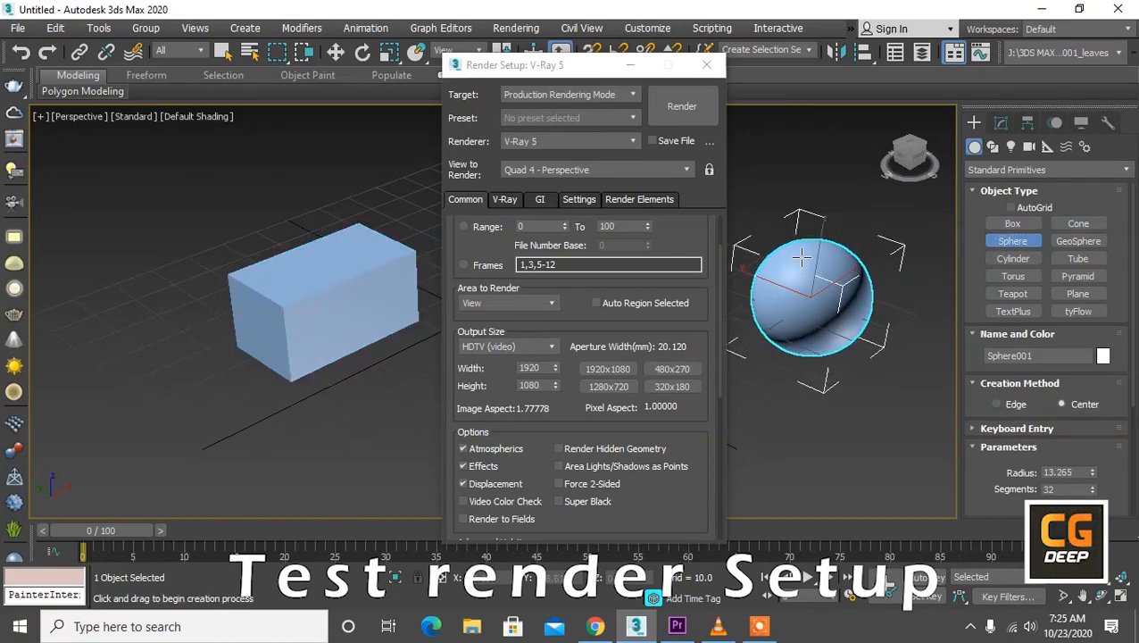
Step: Show safe frames in the perspective view and set the area to render to Region
key("shift+f")
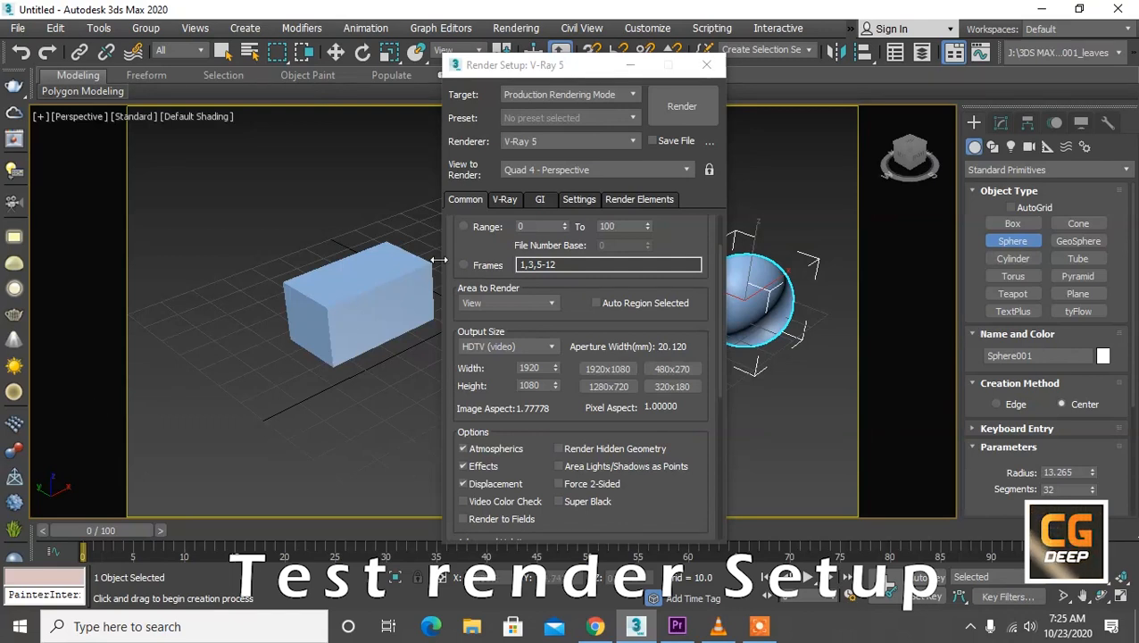
left_click_drag(468, 237, 471, 370)
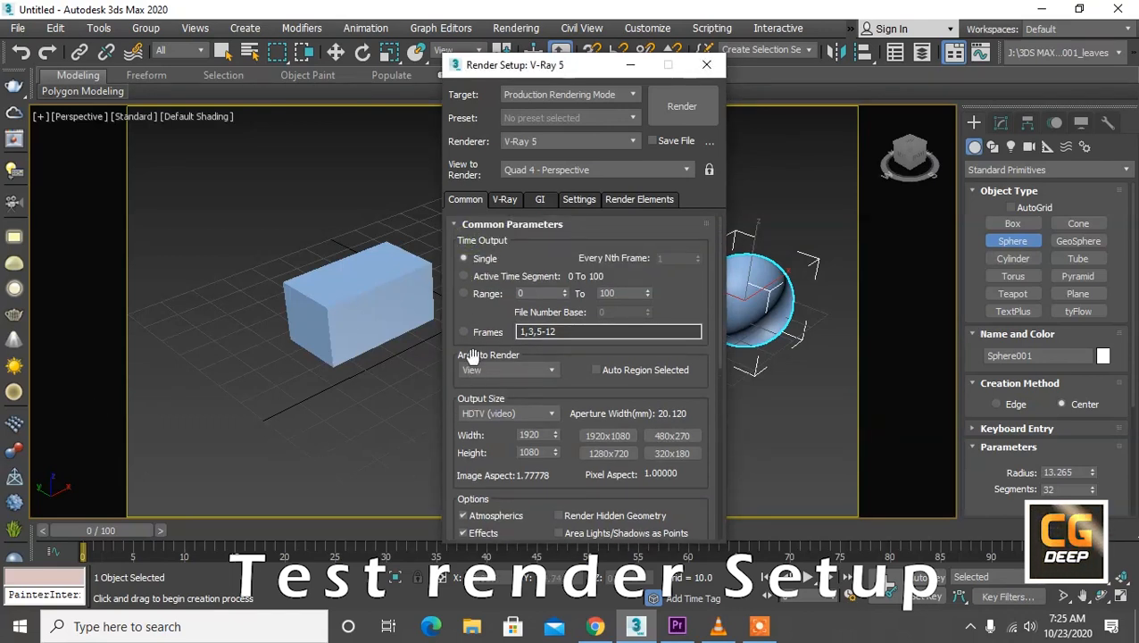
left_click(477, 370)
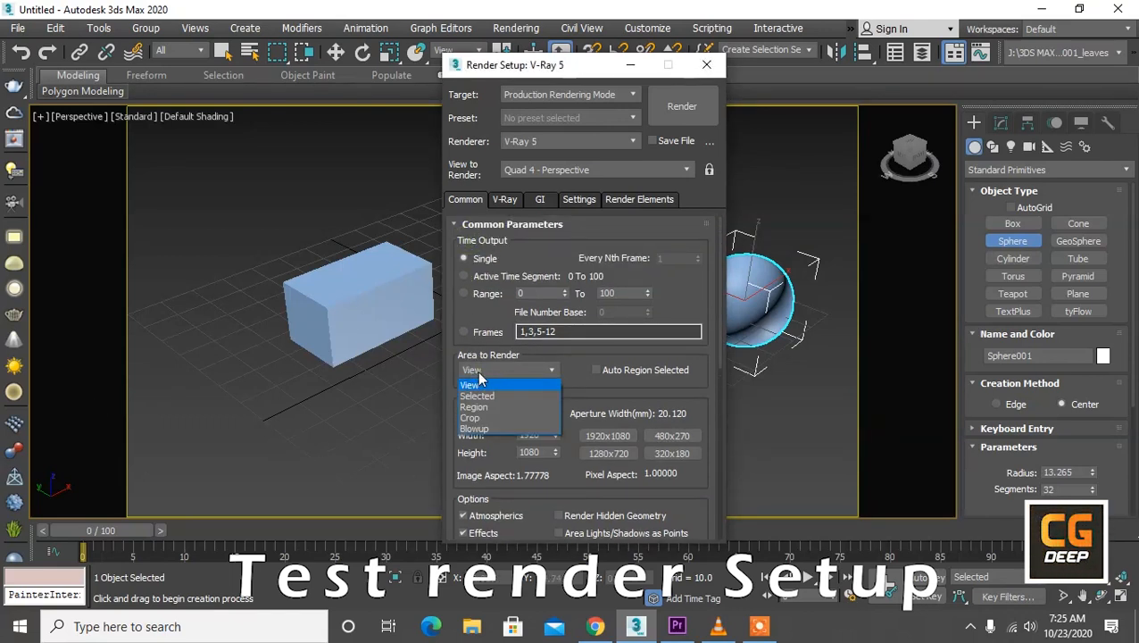
left_click(479, 407)
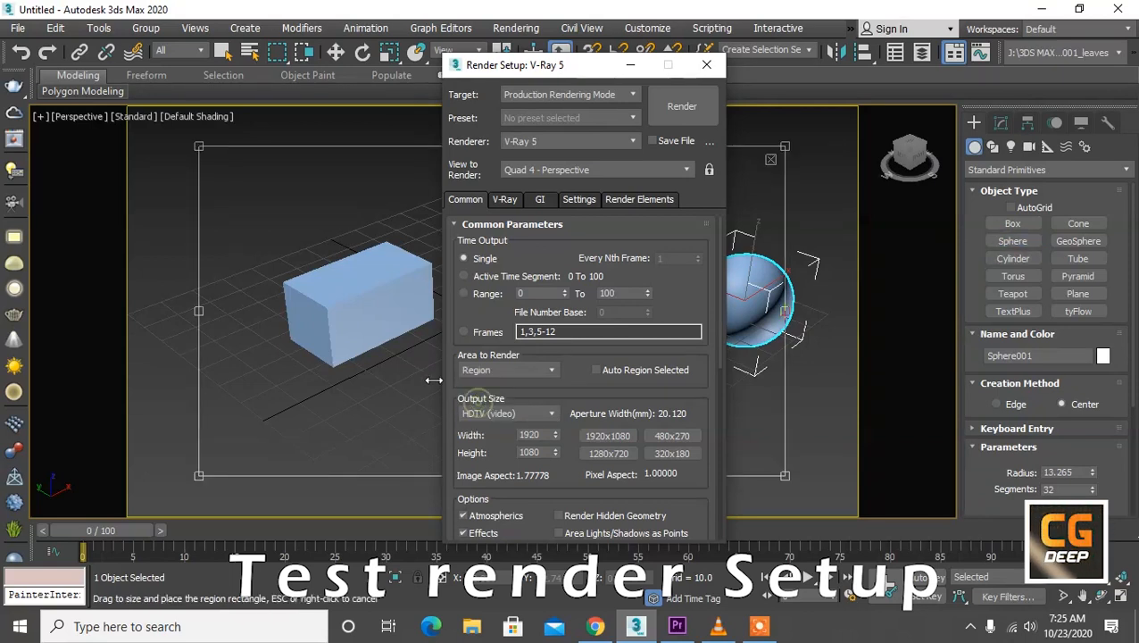
Step: Move and resize the render region so that it encloses the box and leaves out the sphere
left_click_drag(364, 245, 321, 215)
left_click_drag(157, 114, 239, 196)
left_click_drag(328, 244, 256, 203)
left_click_drag(536, 64, 845, 118)
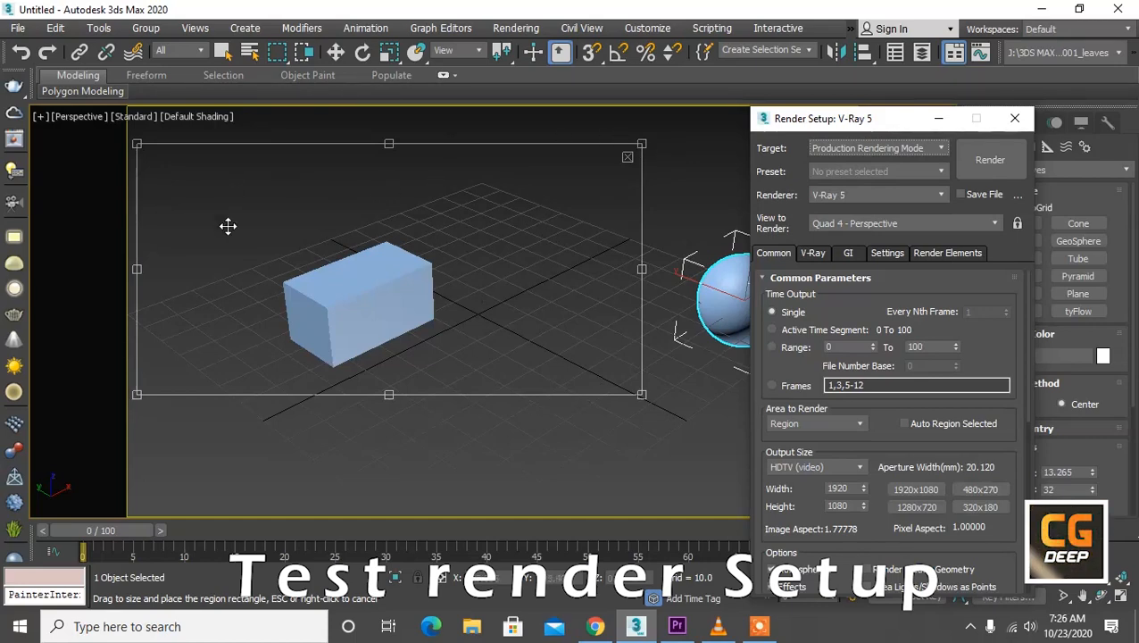
left_click_drag(841, 121, 419, 94)
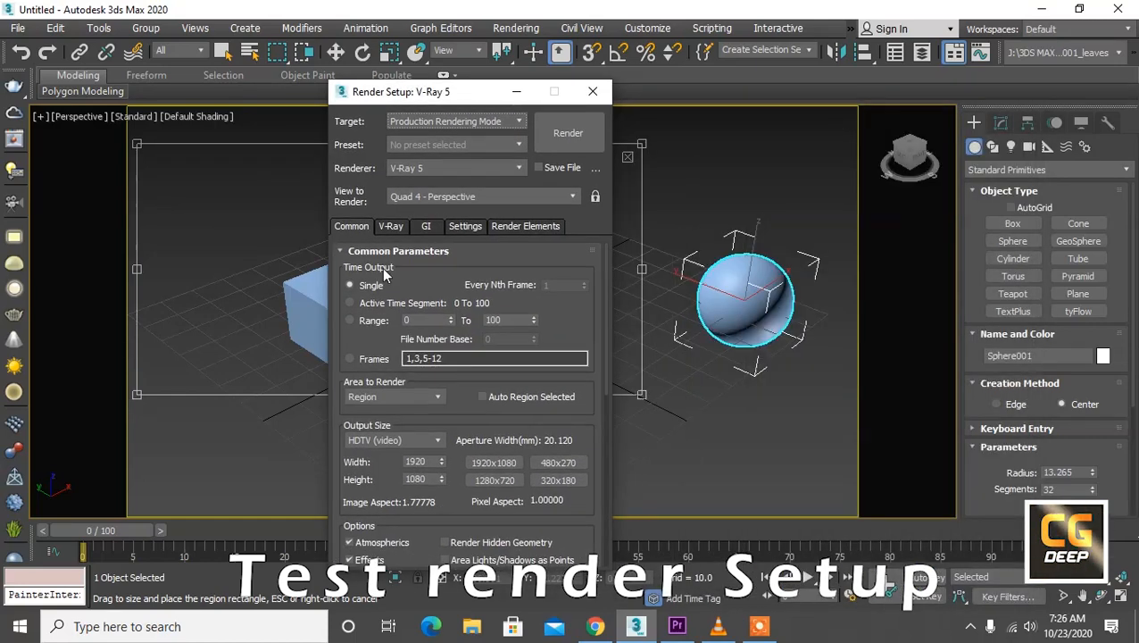
Step: Try a Custom output size of 1047 by 473
left_click_drag(461, 411, 469, 295)
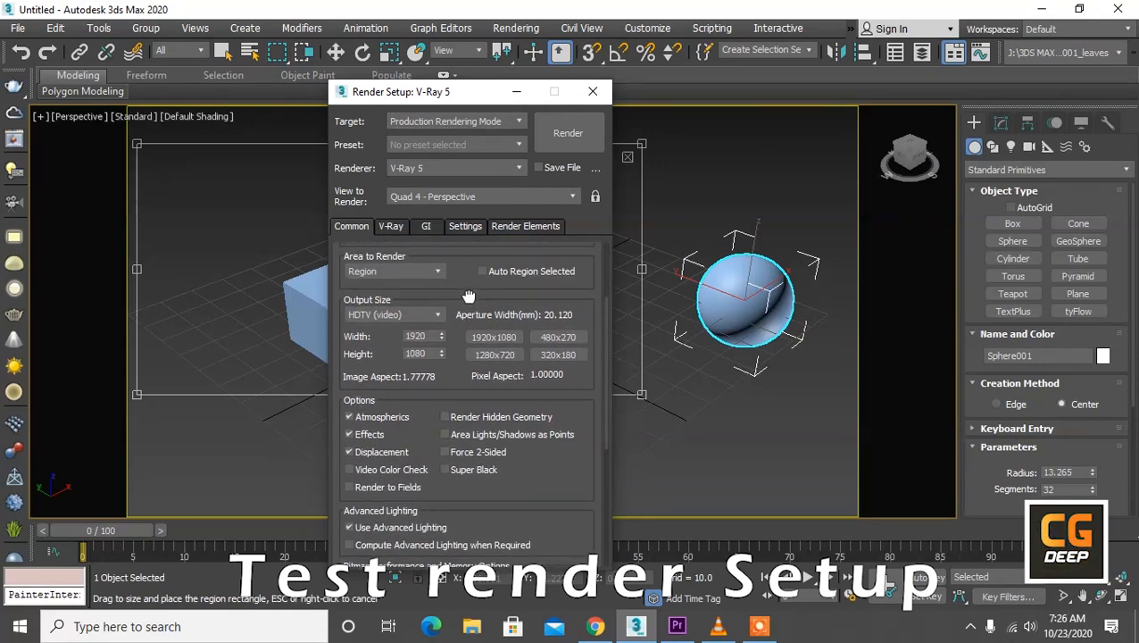
left_click(380, 316)
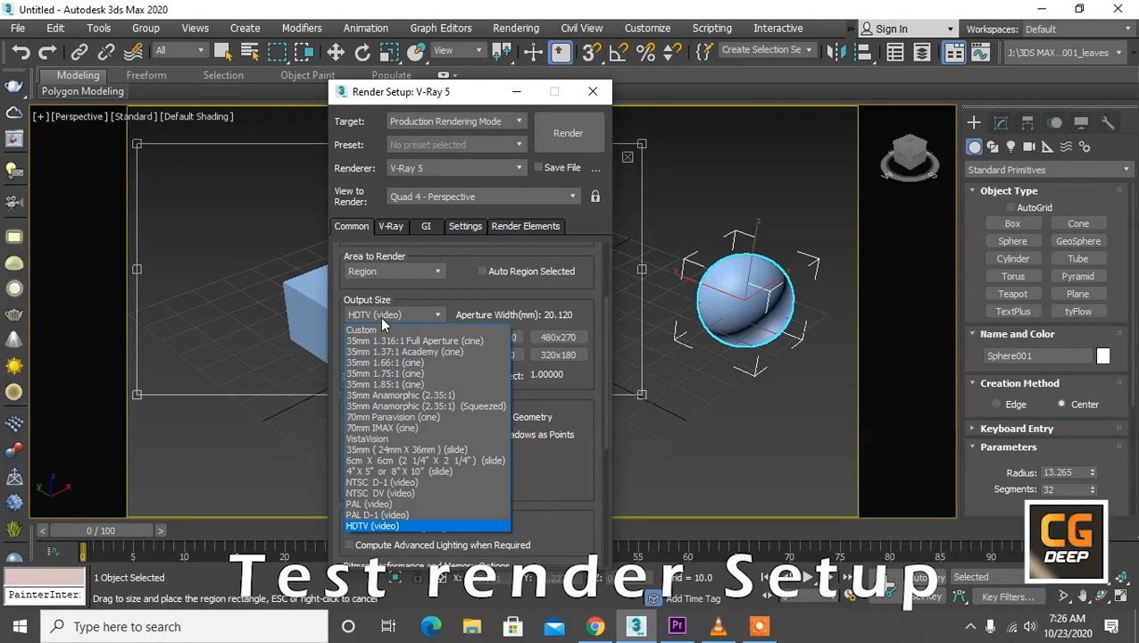
left_click(379, 329)
left_click_drag(440, 335, 453, 210)
left_click_drag(441, 353, 456, 188)
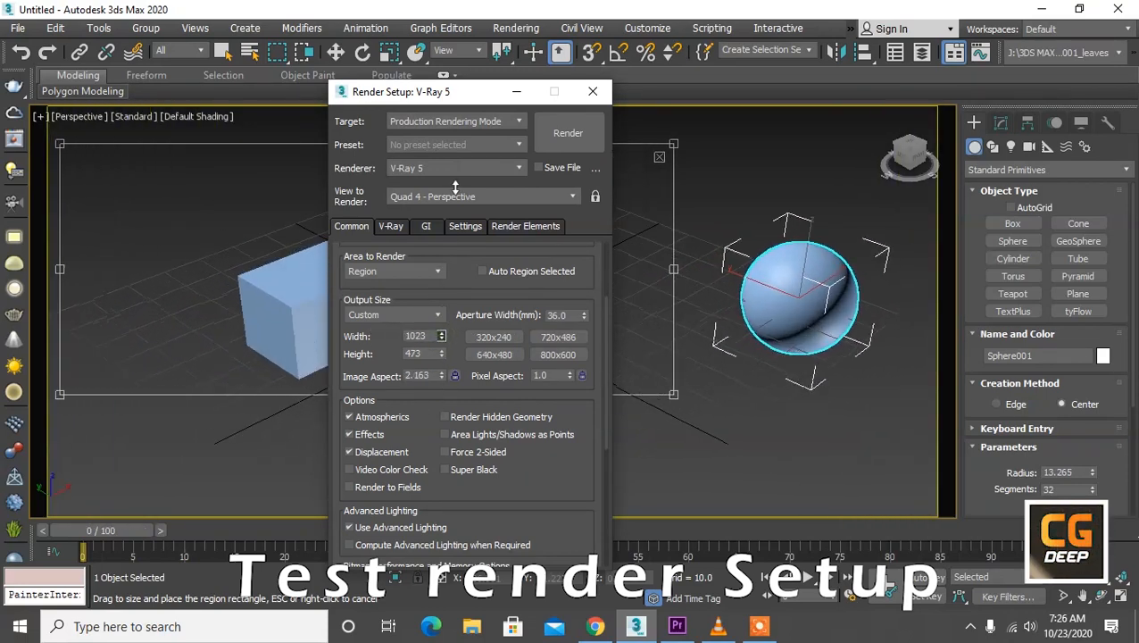
Step: Set the output size to HDTV (video) with a resolution of 1280x720
left_click(434, 315)
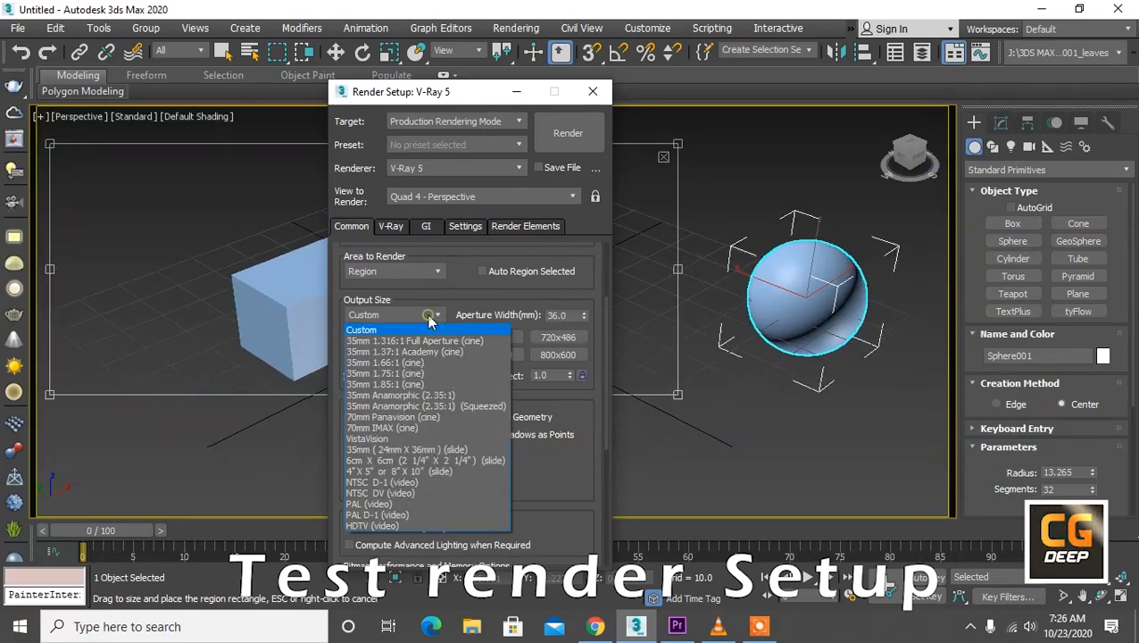
left_click(371, 526)
left_click(488, 355)
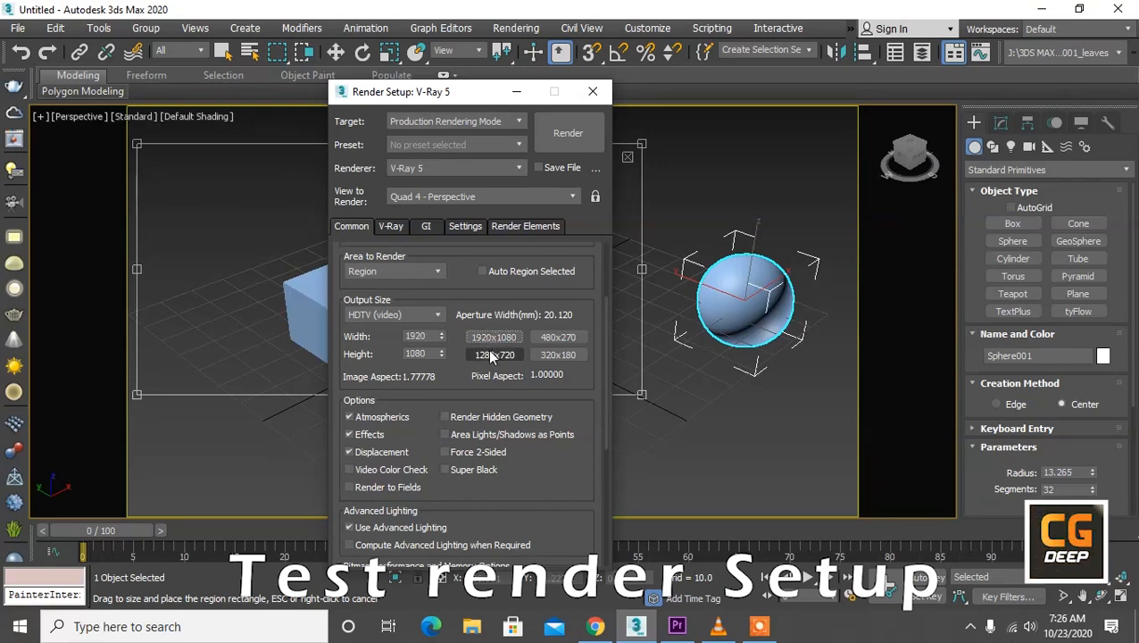
left_click(489, 354)
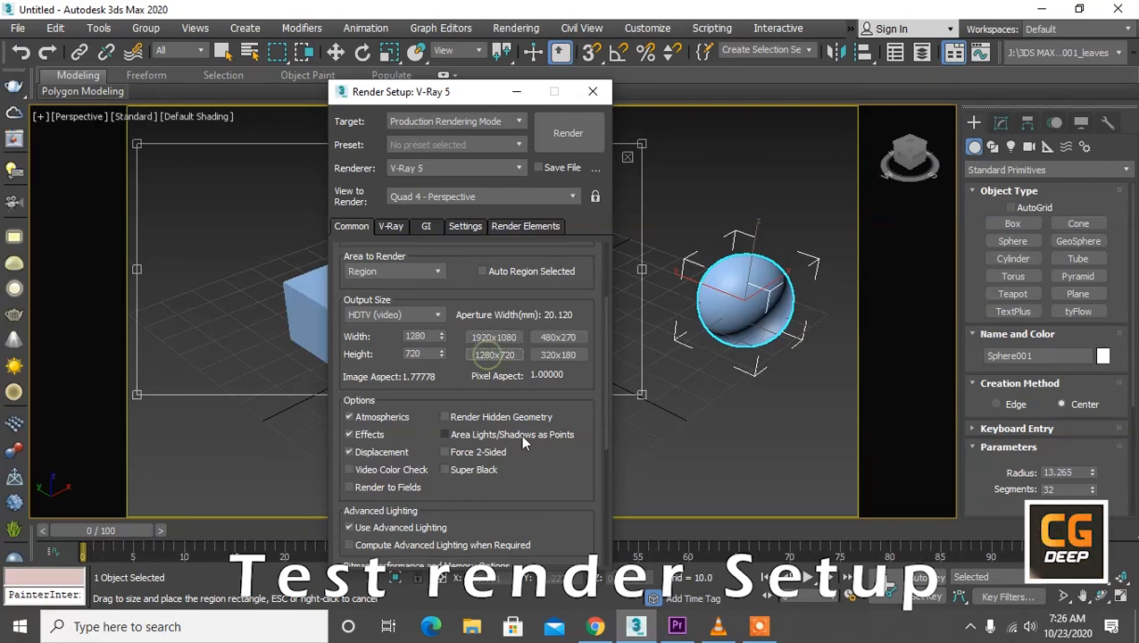
Step: Try defining a render output file named 12 on the Desktop, and cancel without saving it
left_click_drag(553, 476, 552, 235)
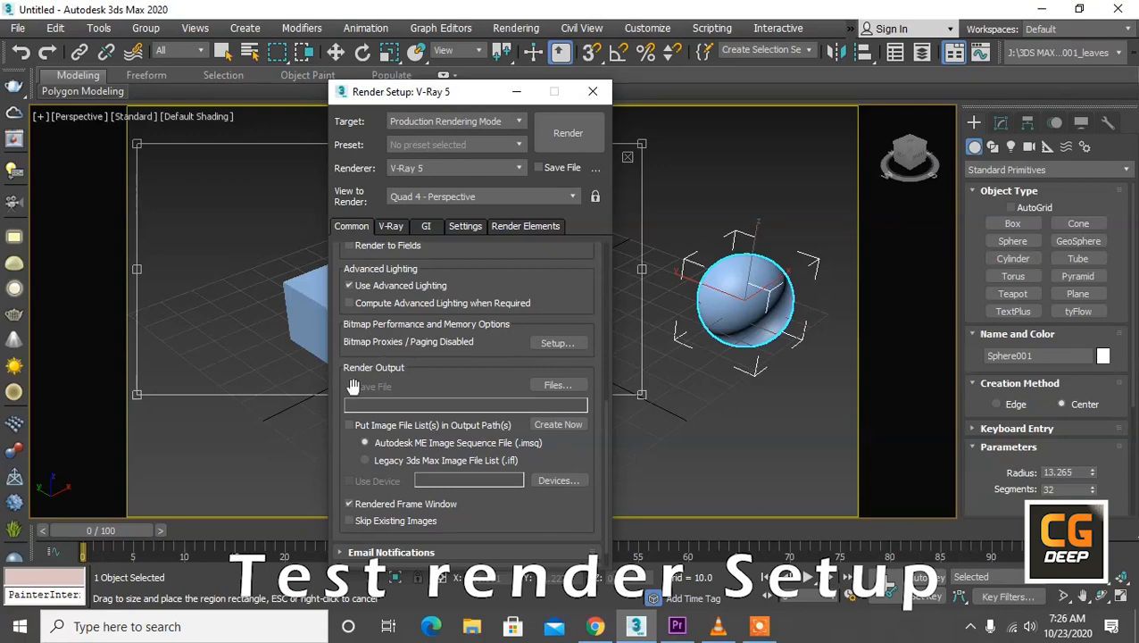
left_click(548, 385)
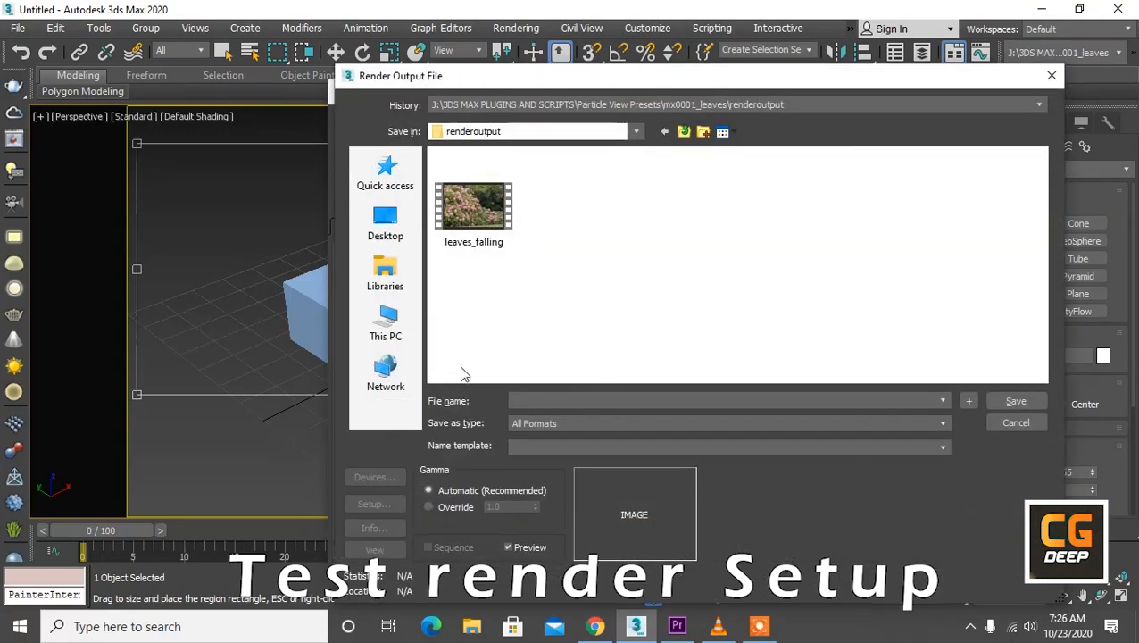
left_click(400, 227)
left_click(529, 399)
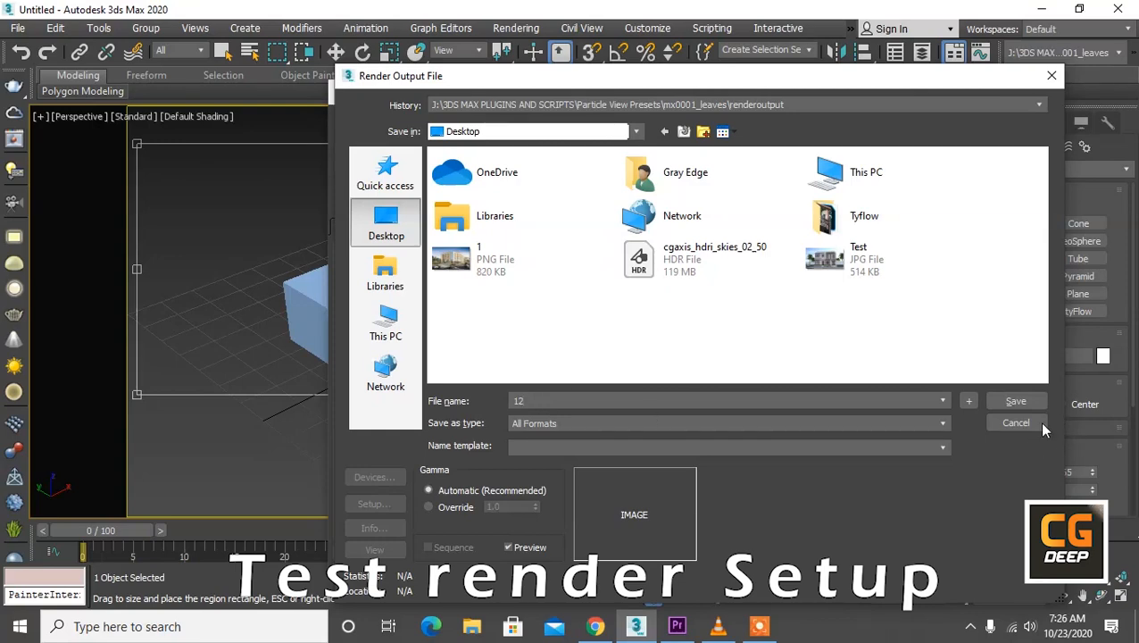
left_click(1040, 425)
Step: Enable the built-in frame buffer in the V-Ray render settings
scroll(563, 246, "down", 2)
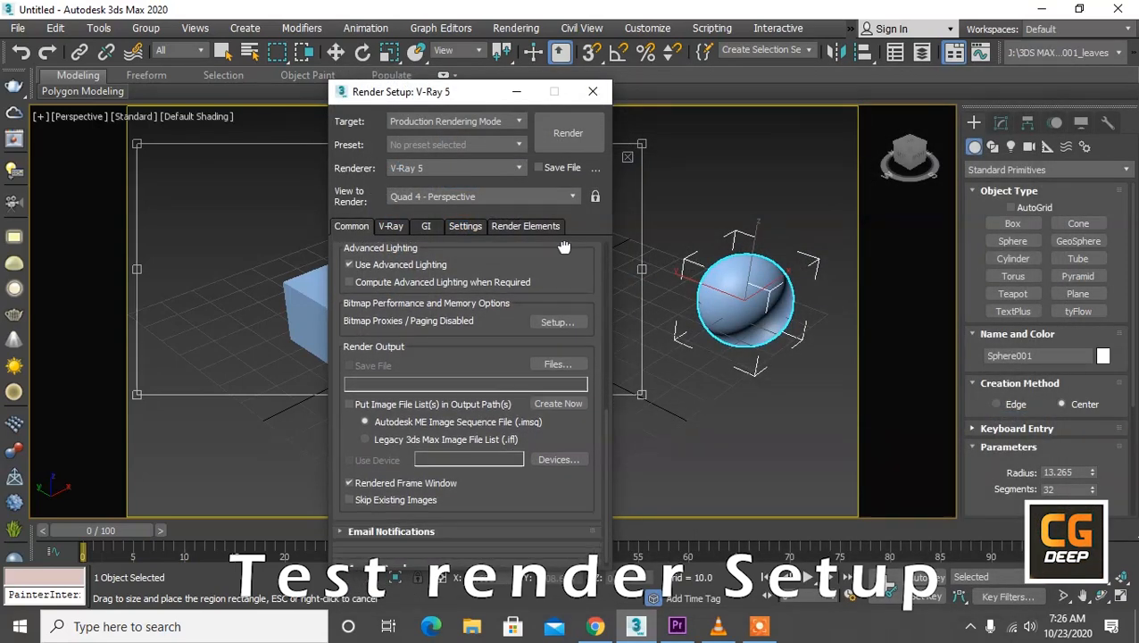
scroll(563, 246, "down", 1)
scroll(495, 348, "up", 10)
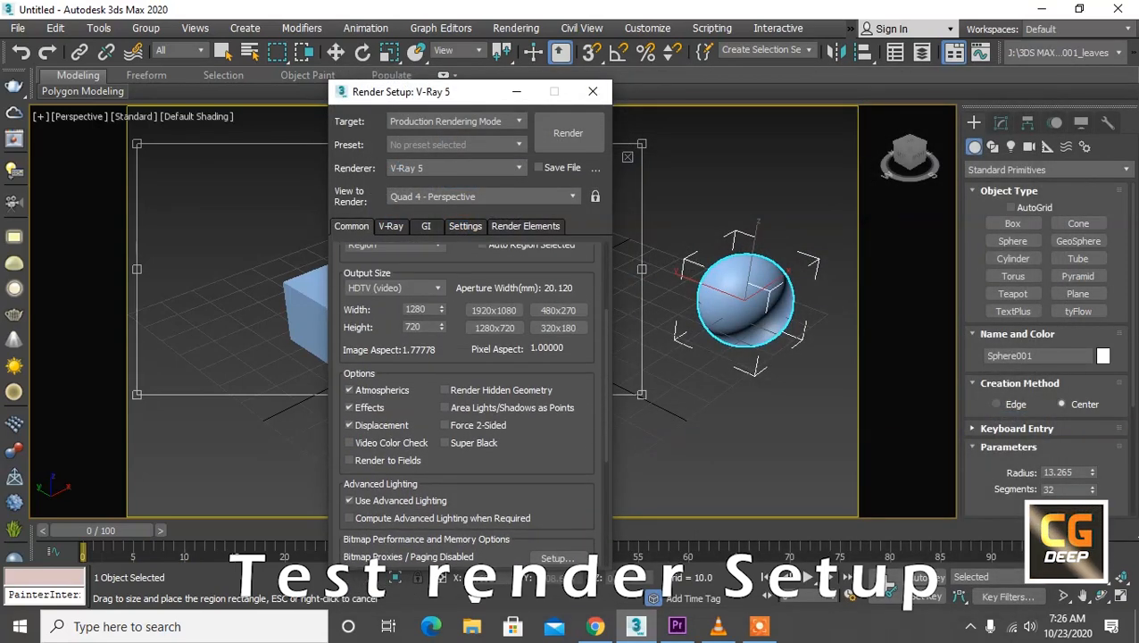
left_click(393, 227)
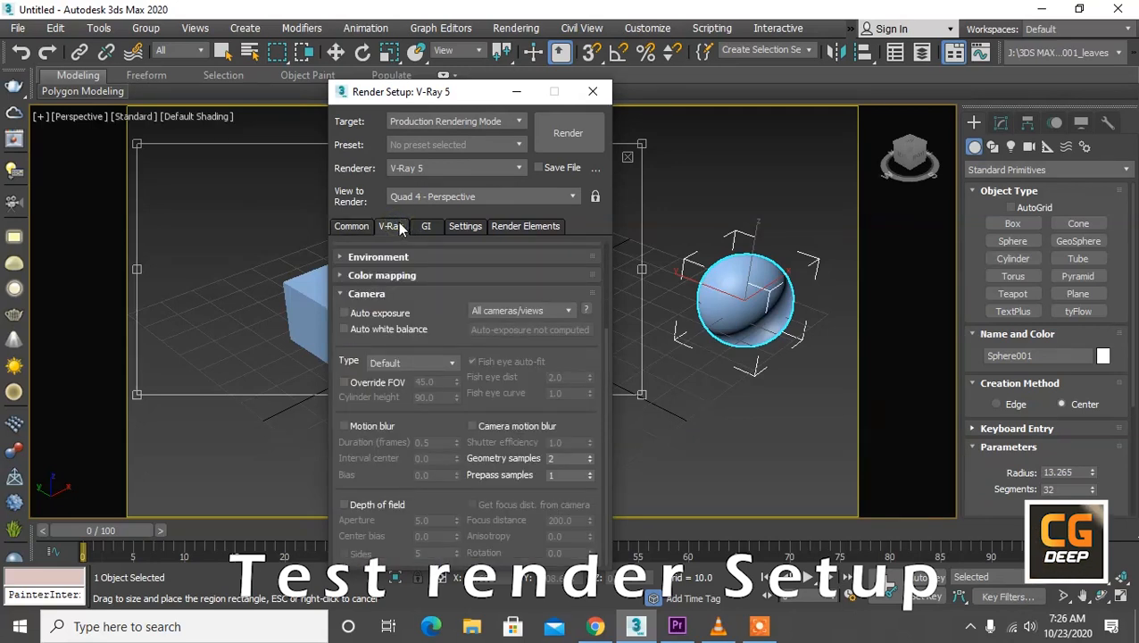
scroll(415, 505, "up", 5)
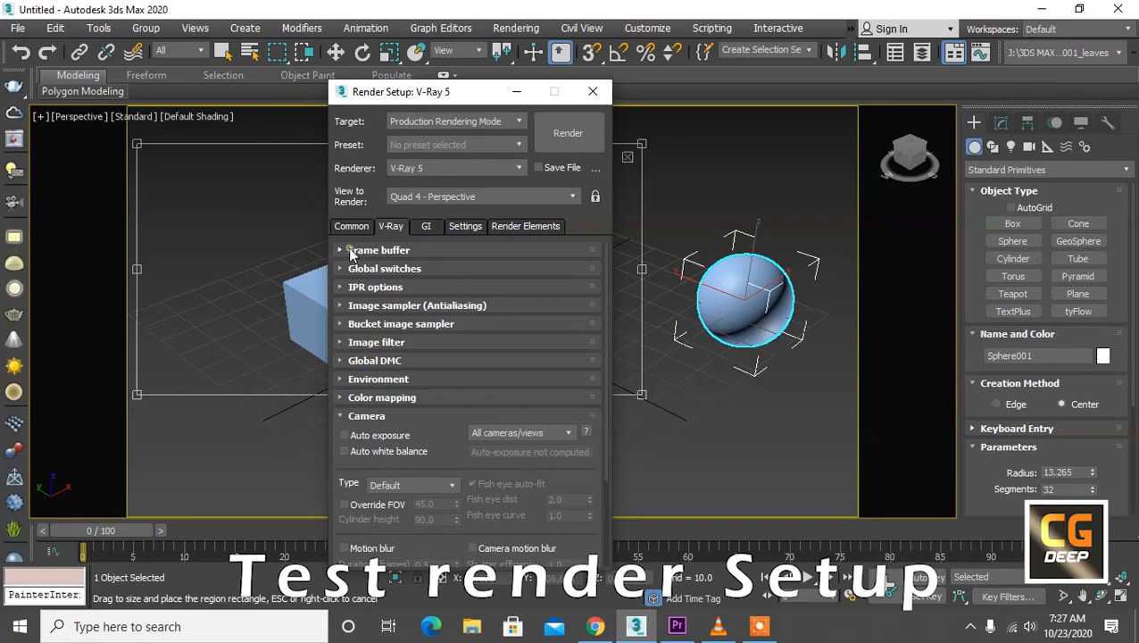
left_click(349, 250)
left_click(345, 271)
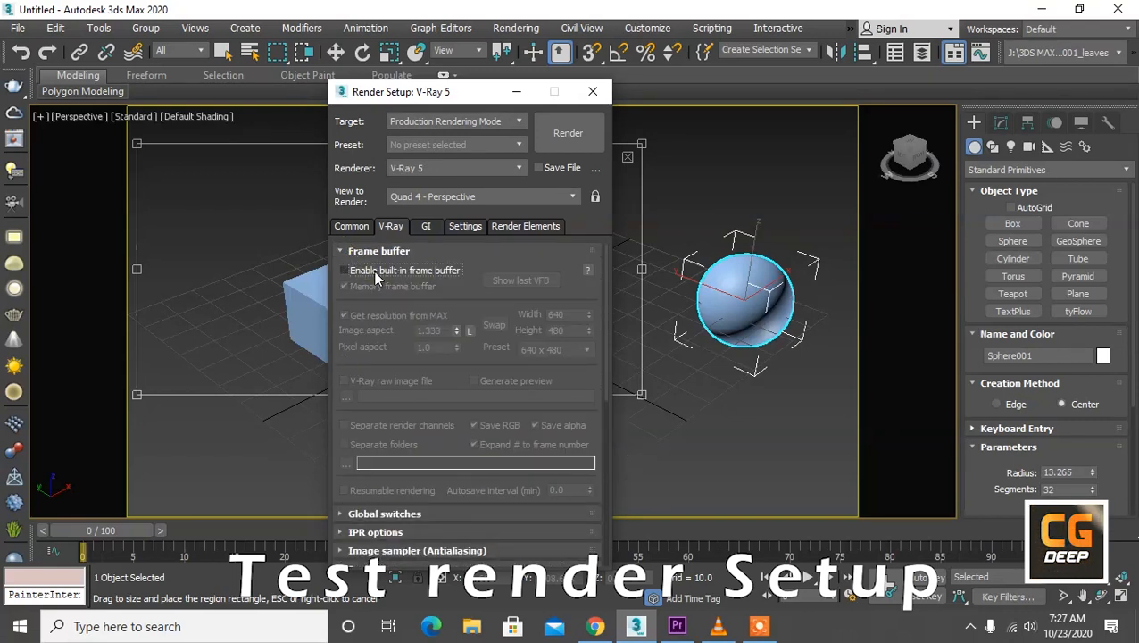
left_click(381, 273)
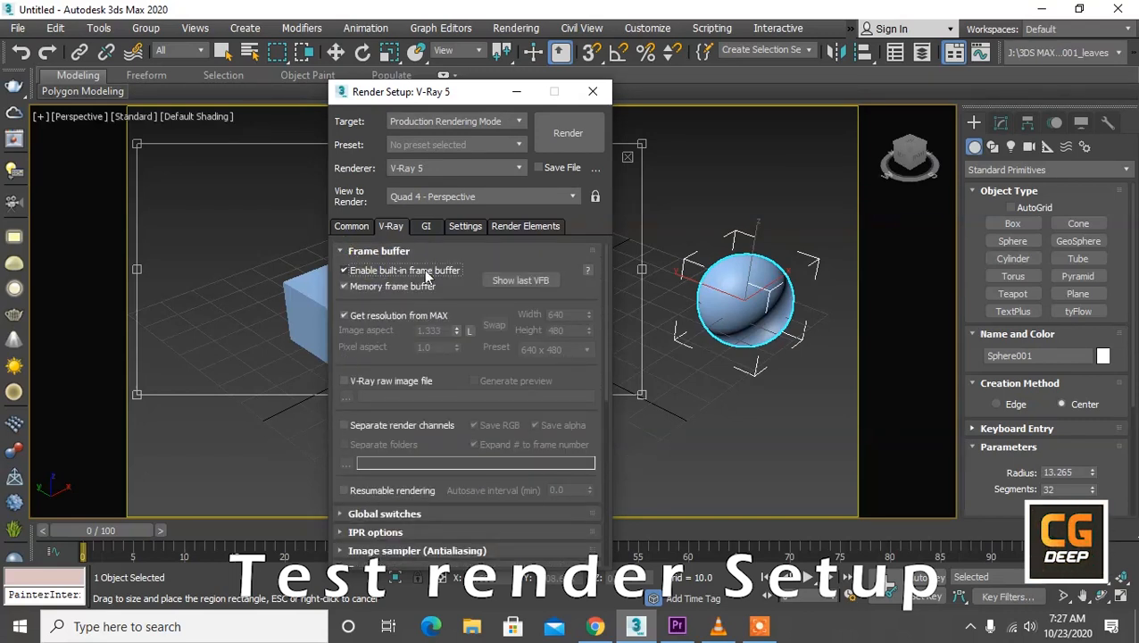
left_click(384, 250)
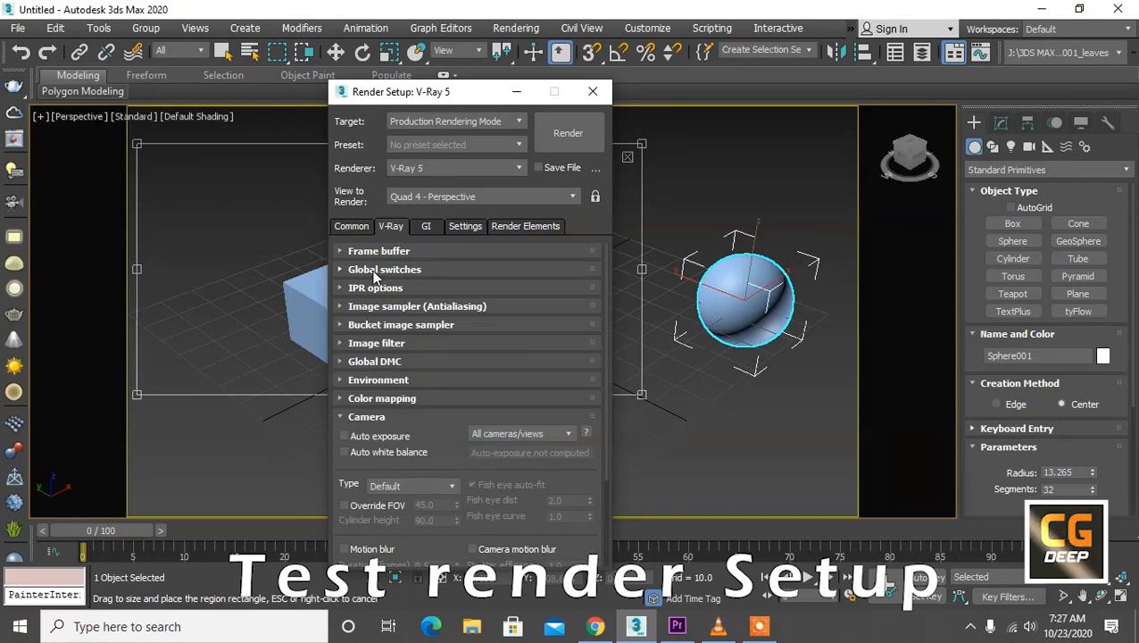
Step: Switch the V-Ray global switches to Advanced mode and choose Full lights evaluation
left_click(376, 271)
left_click(556, 270)
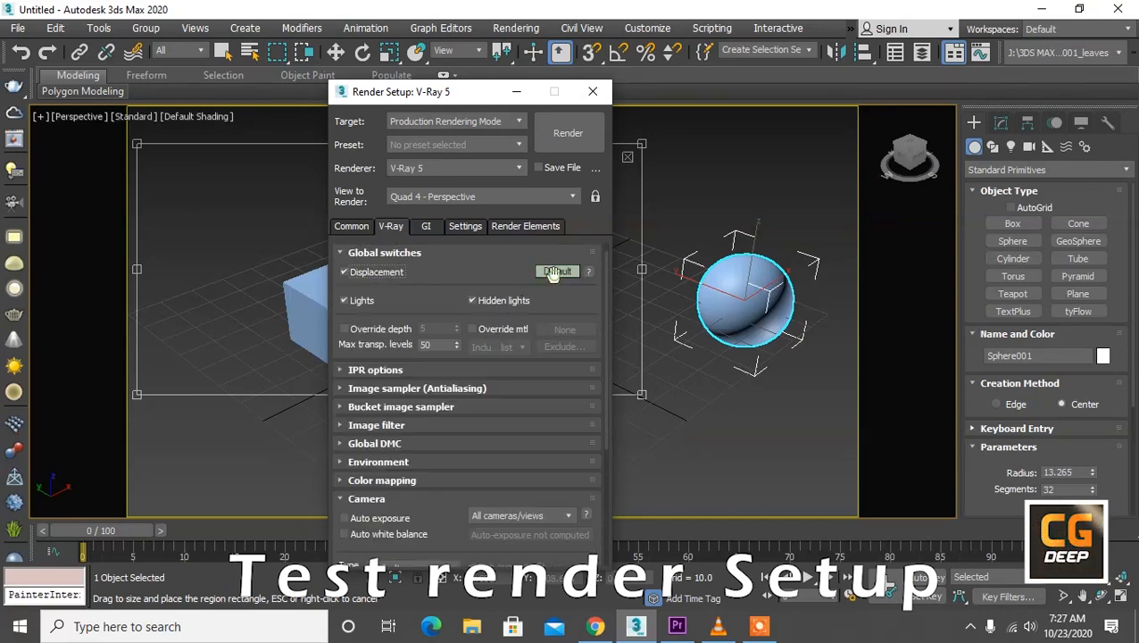
left_click(556, 271)
left_click(539, 340)
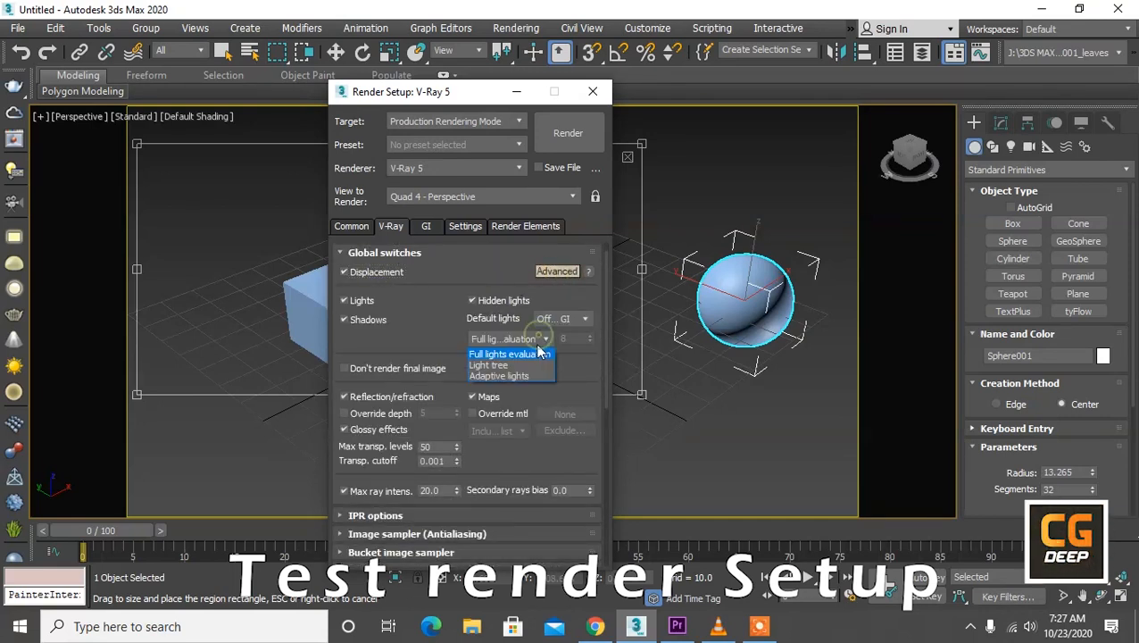
left_click(531, 354)
scroll(428, 348, "down", 3)
left_click(386, 376)
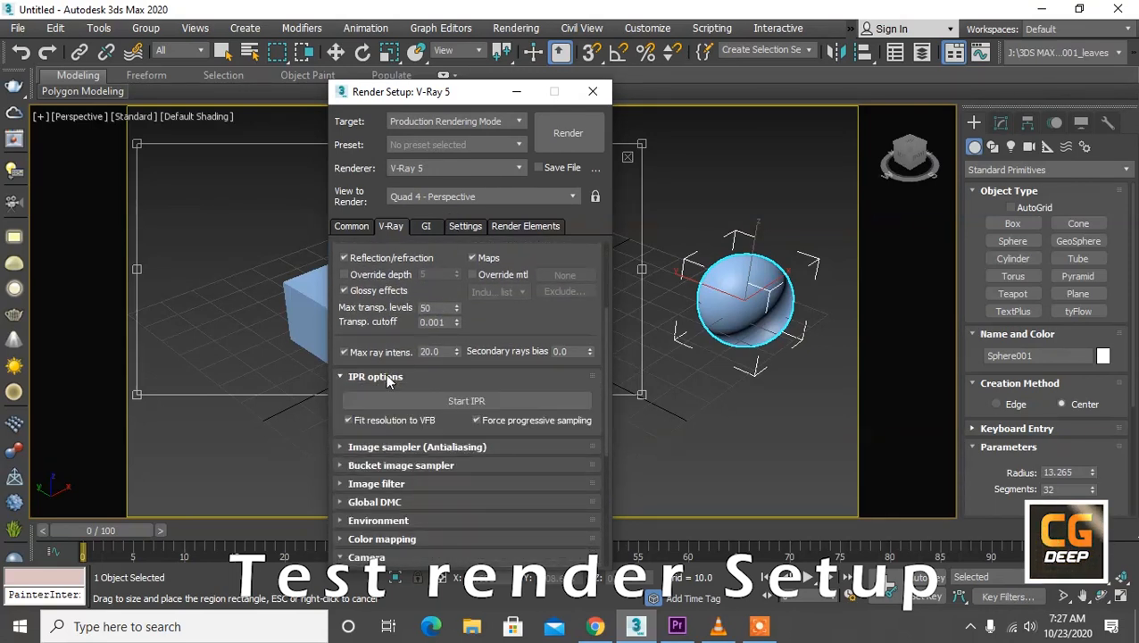
left_click(375, 376)
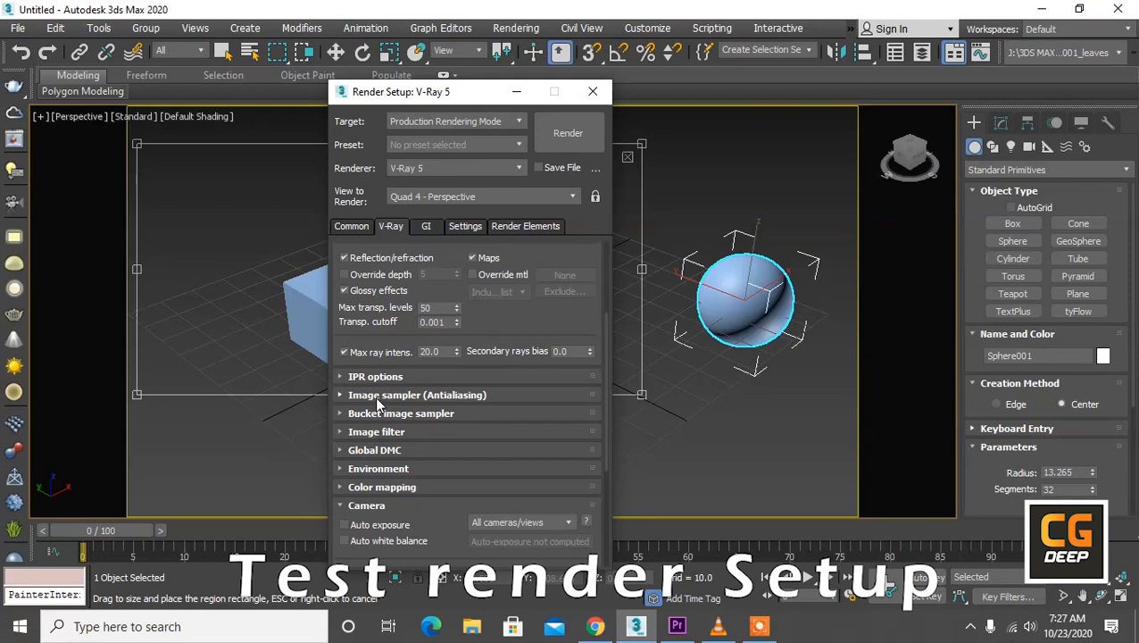
Step: Use the Bucket image sampler type, expand the bucket sampler settings, and switch all V-Ray settings to Default mode
left_click(374, 395)
scroll(401, 294, "down", 2)
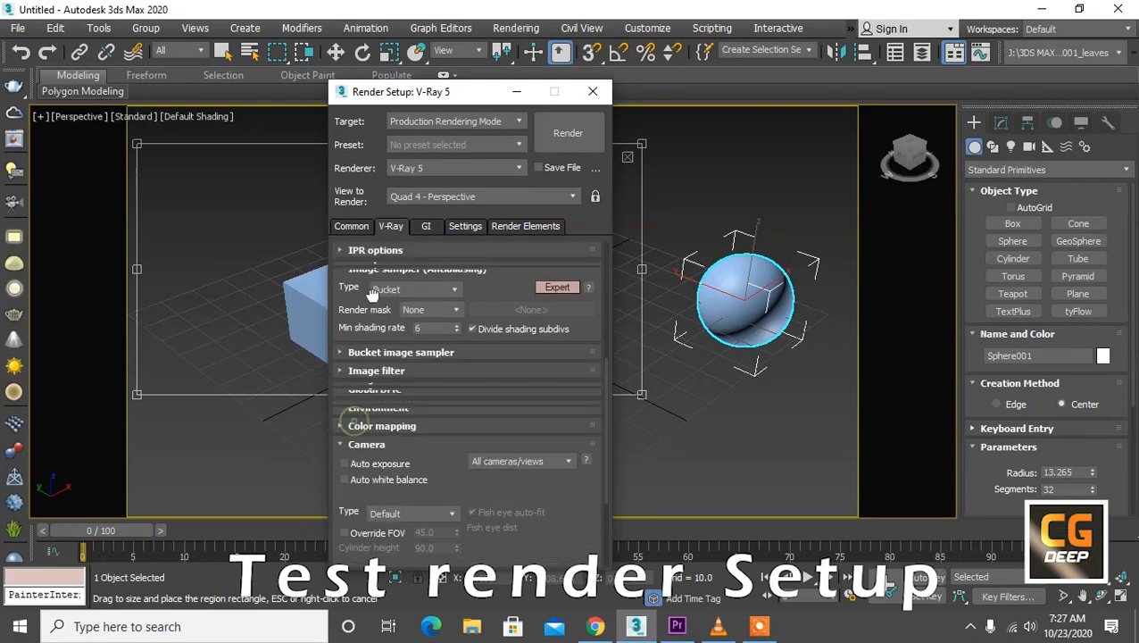
left_click(407, 304)
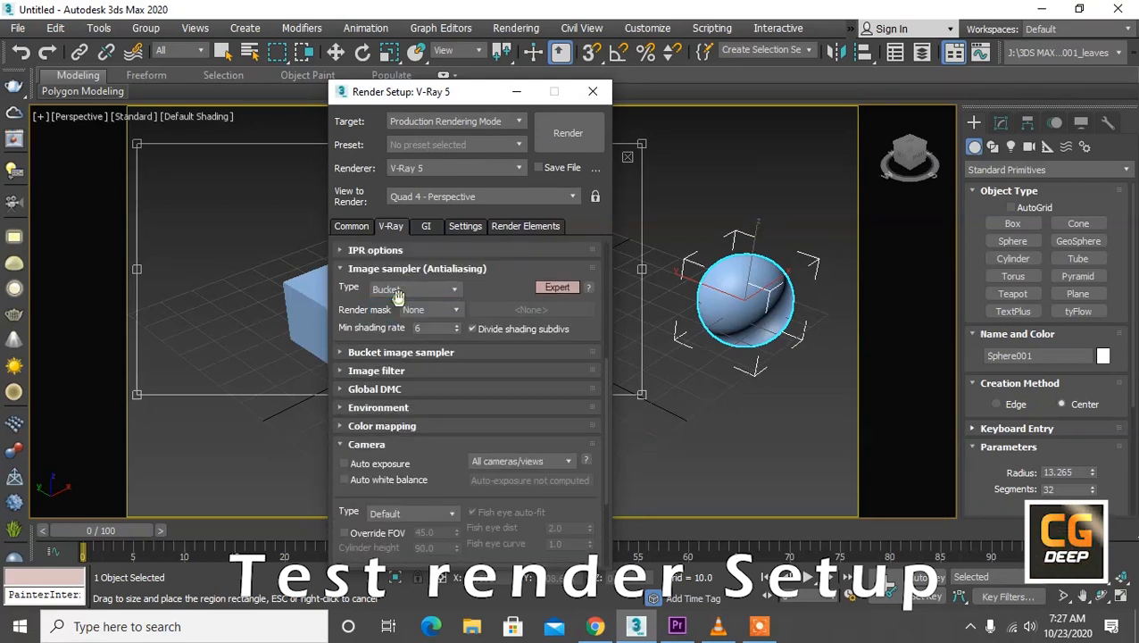
scroll(396, 321, "down", 1)
left_click(378, 330)
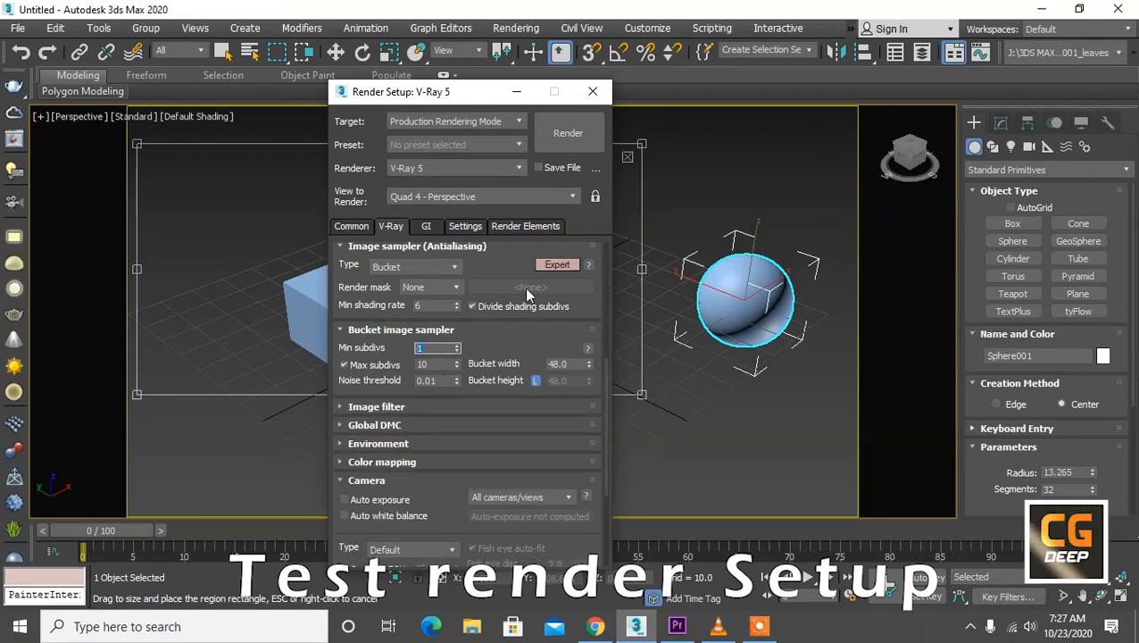
right_click(545, 265)
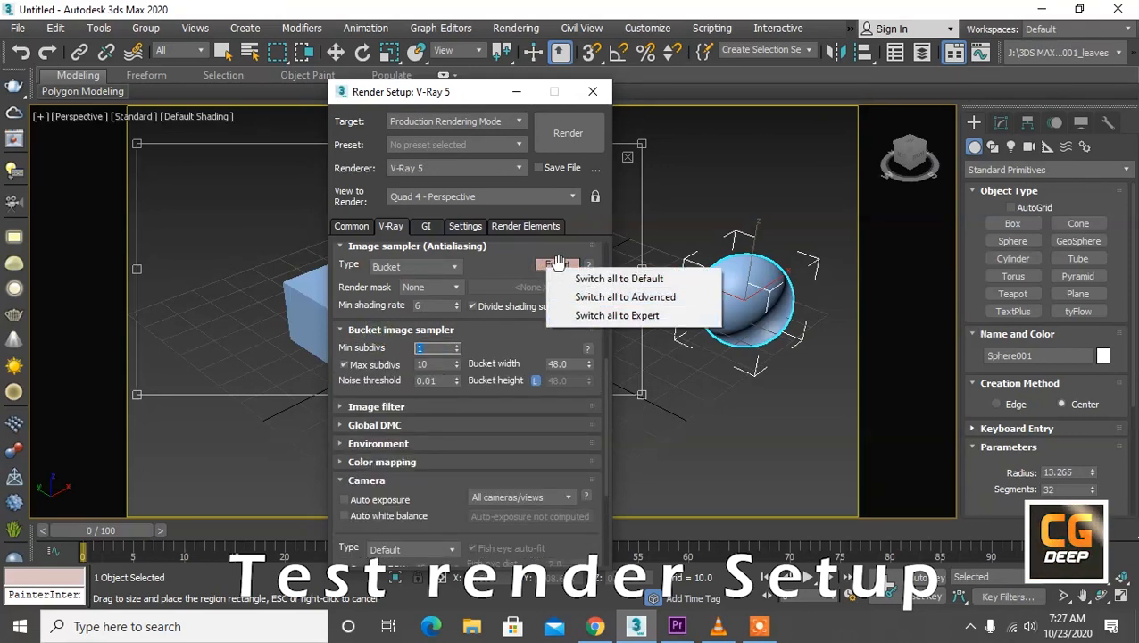
left_click(582, 278)
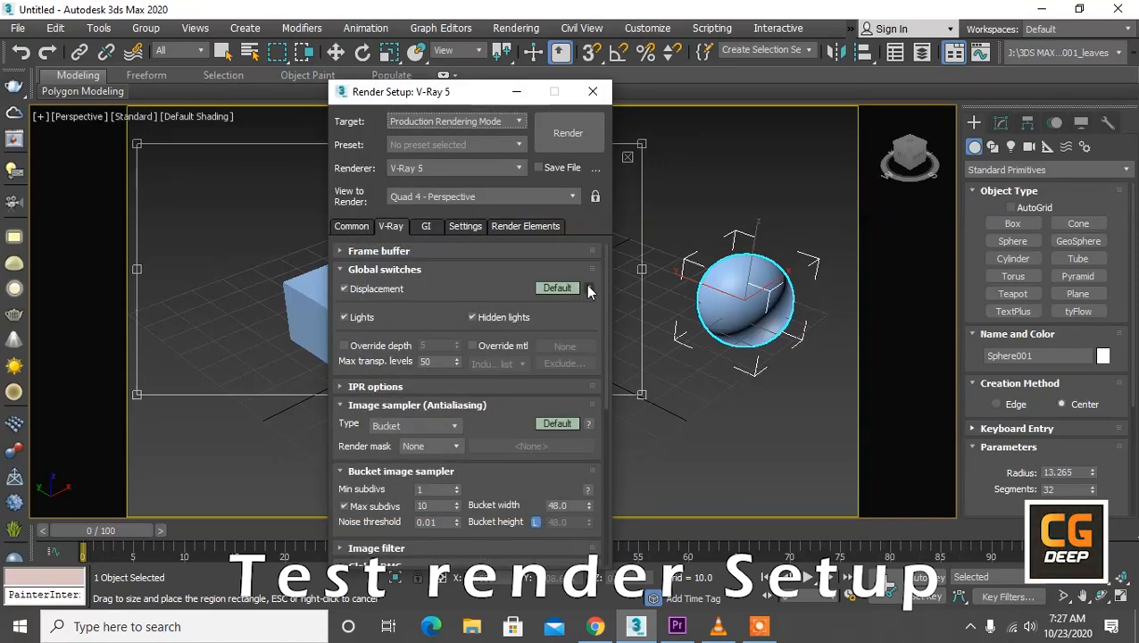
Step: Set the bucket image sampler's max subdivs to 4 and its bucket width to 64
left_click_drag(516, 414, 521, 284)
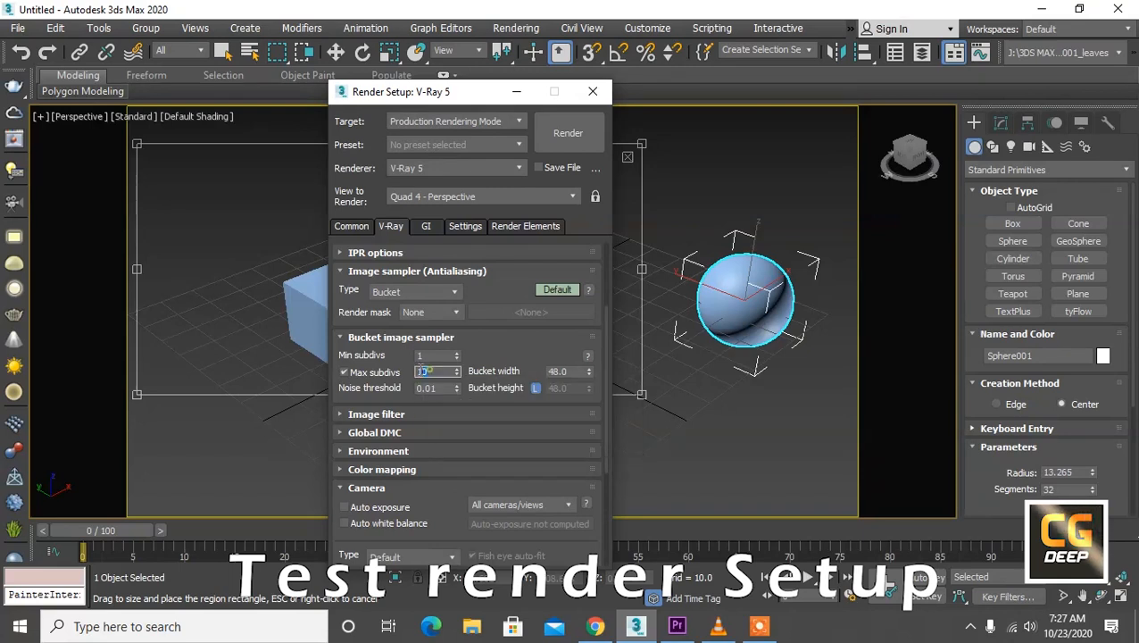
double_click(423, 371)
type("4")
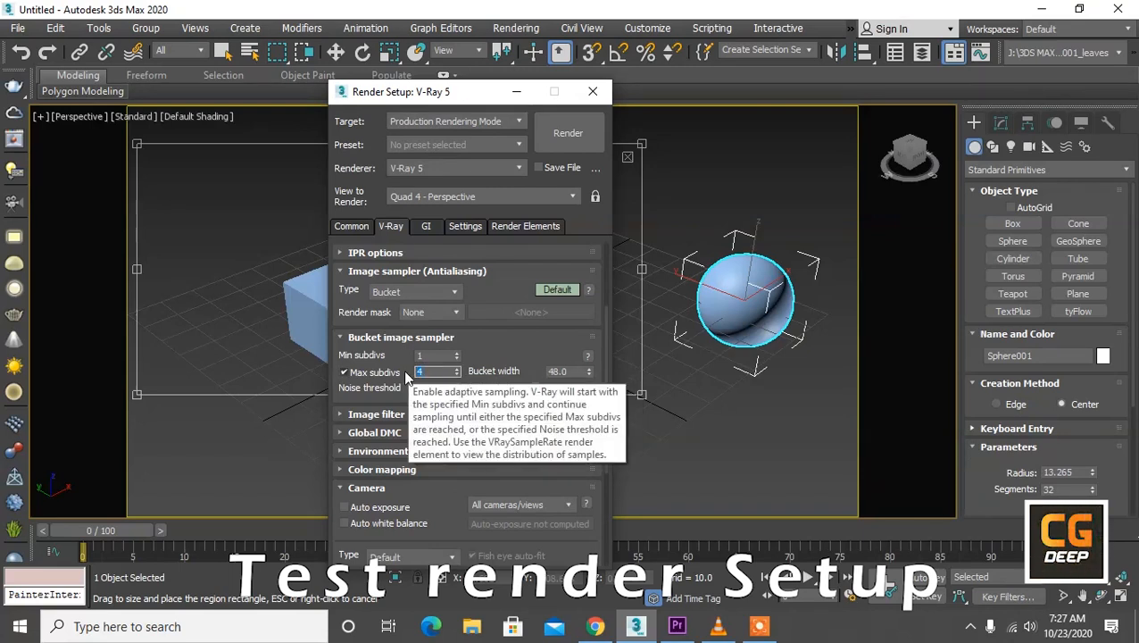
double_click(443, 388)
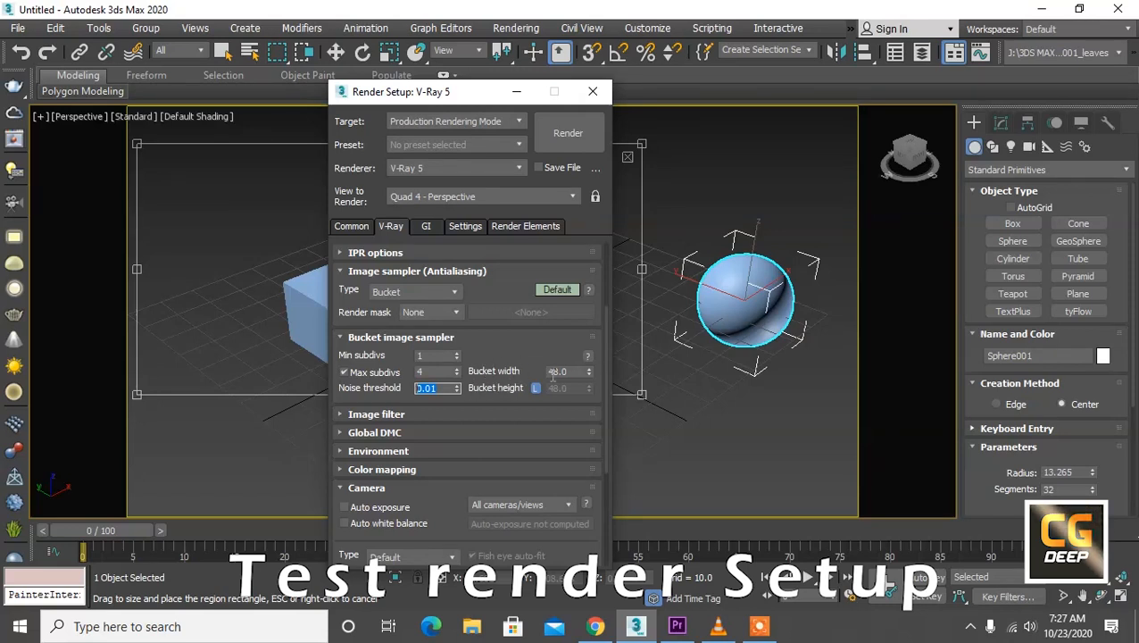
left_click_drag(532, 365, 532, 328)
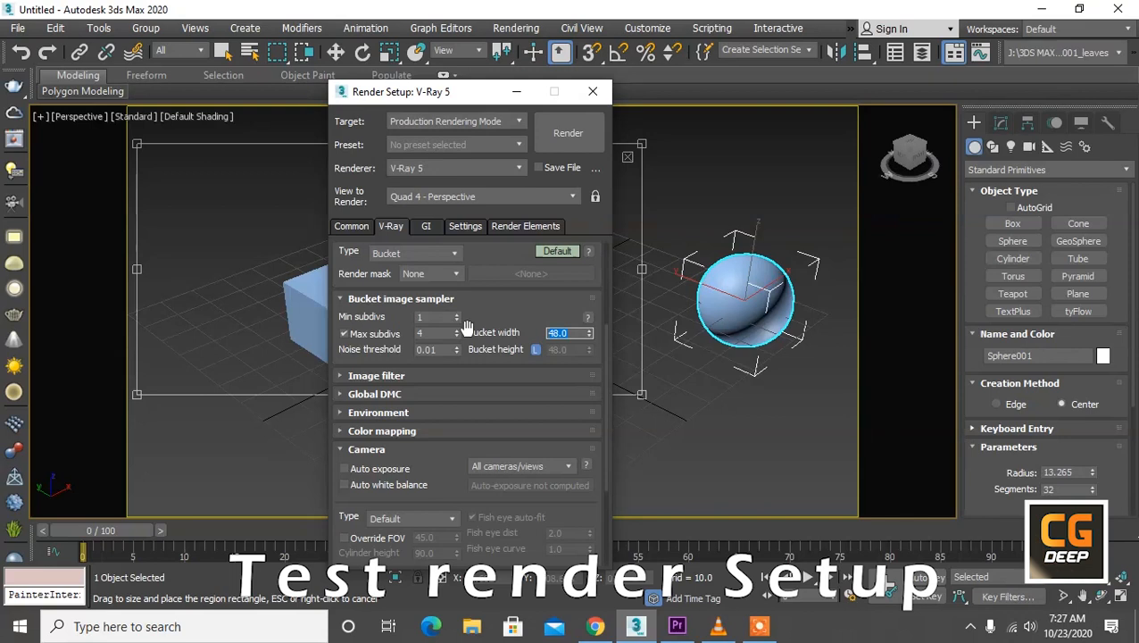
left_click_drag(589, 332, 589, 326)
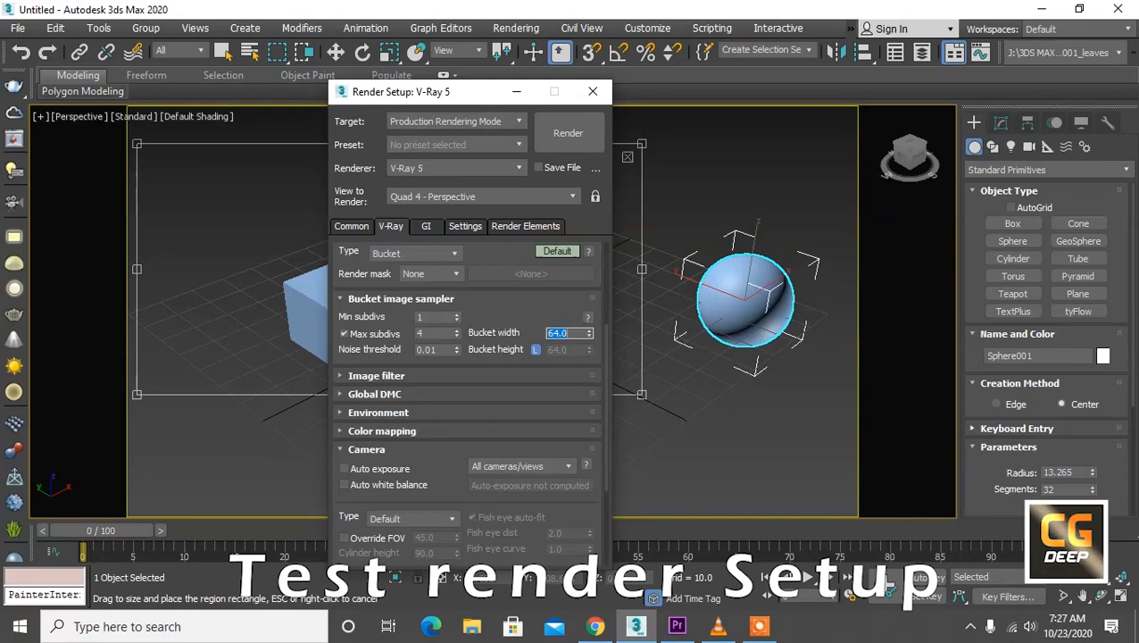
Step: Turn off the image filter and expand the Global DMC settings
left_click_drag(462, 310, 493, 287)
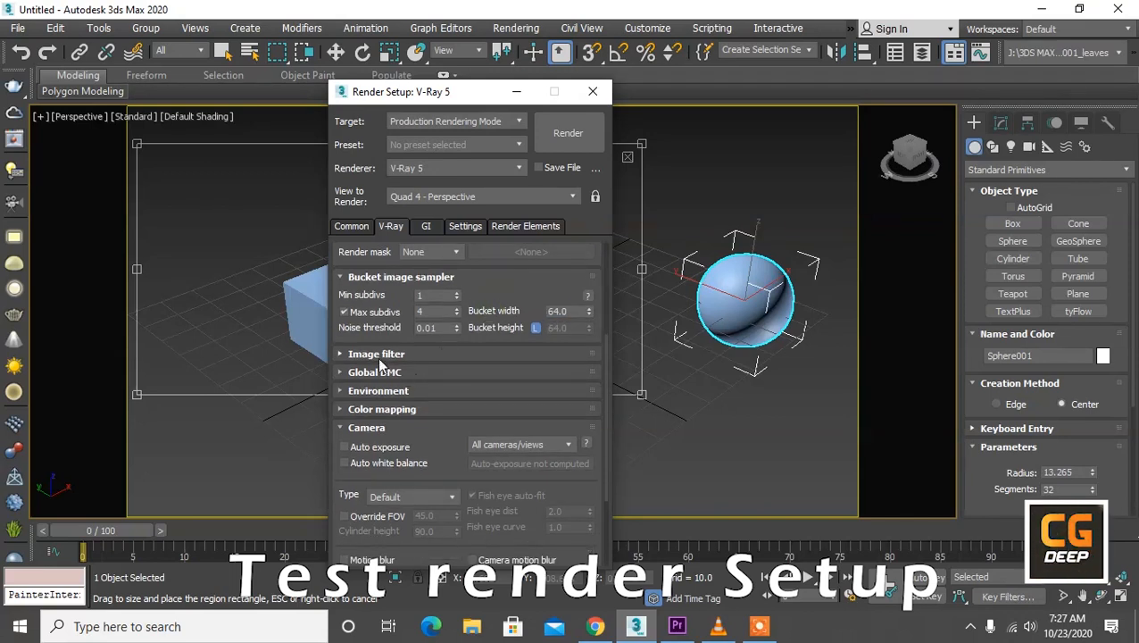
left_click(374, 354)
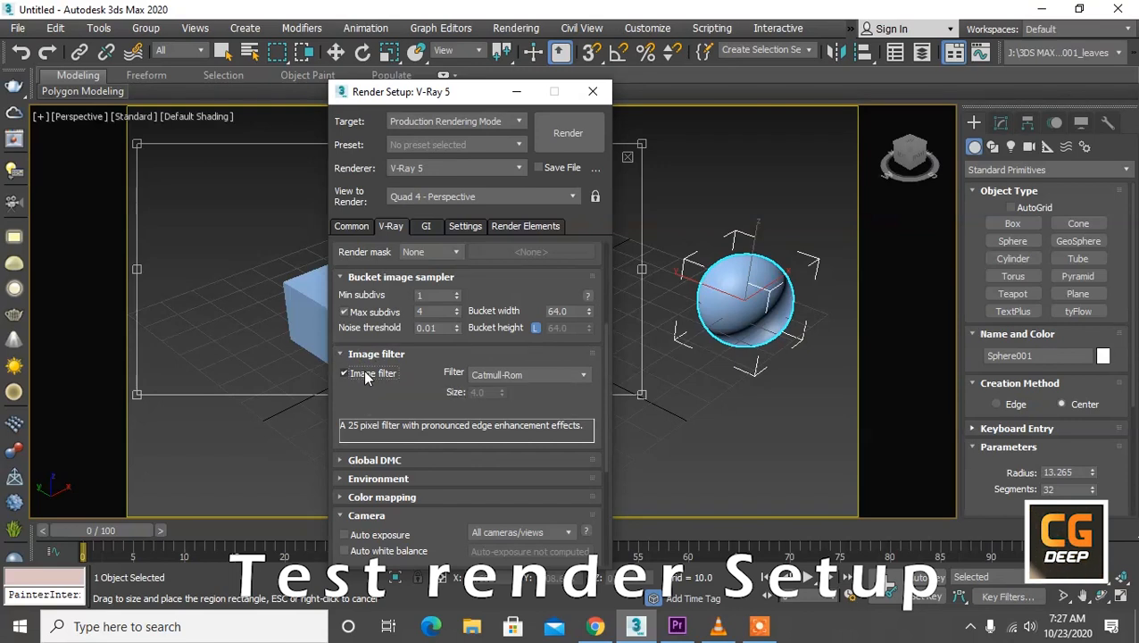
left_click(365, 375)
left_click_drag(360, 382, 361, 300)
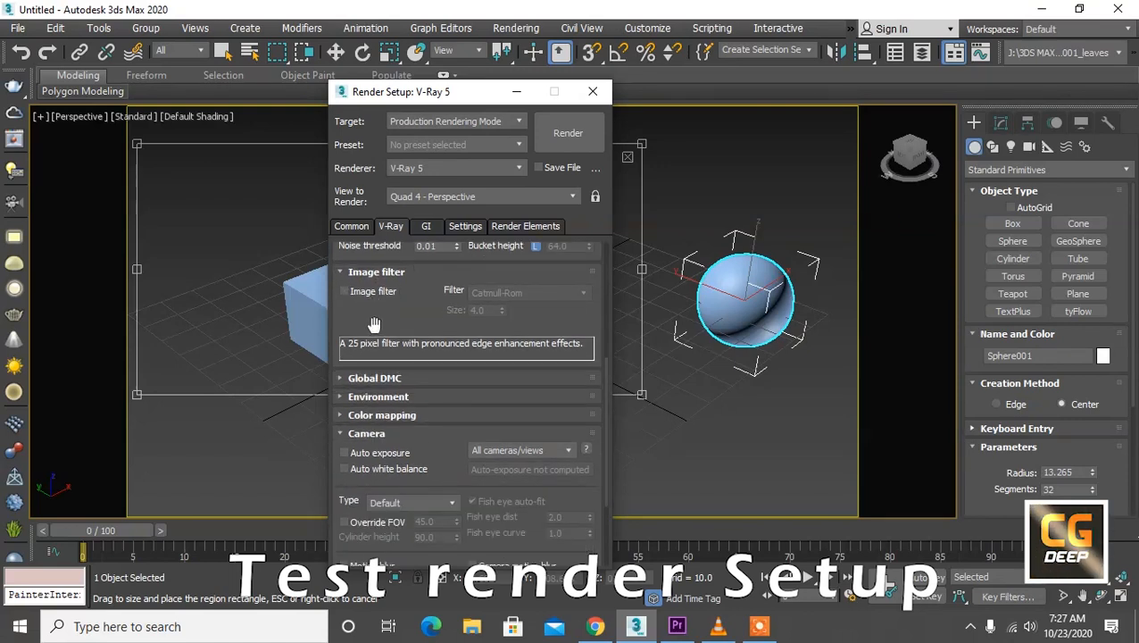
left_click(374, 378)
left_click_drag(472, 397, 447, 325)
left_click(406, 351)
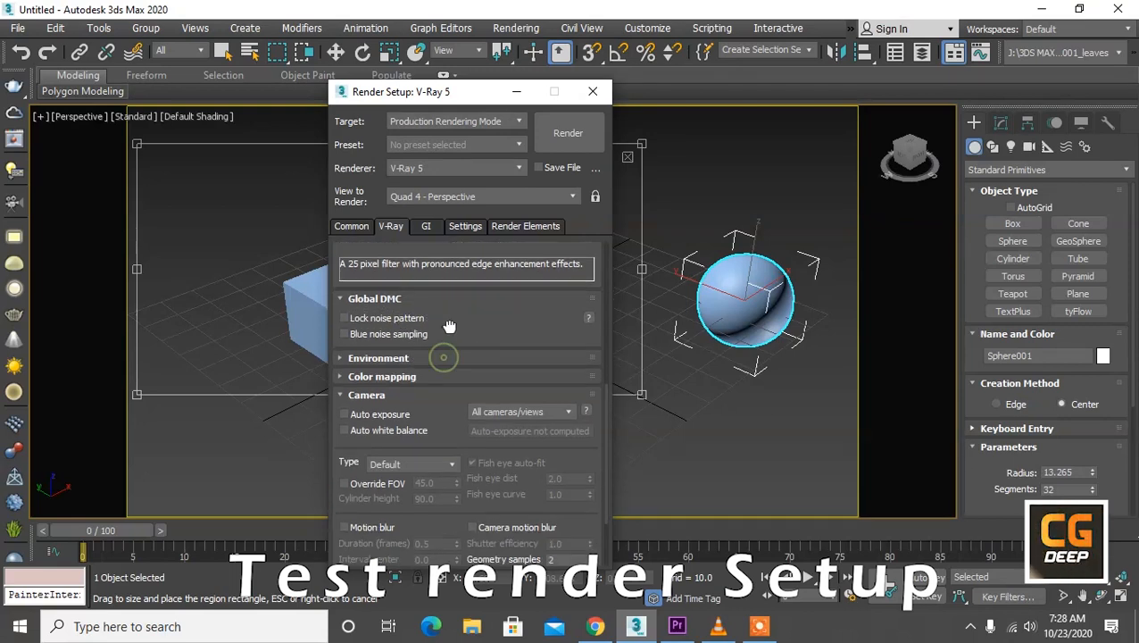
left_click(390, 358)
left_click(386, 358)
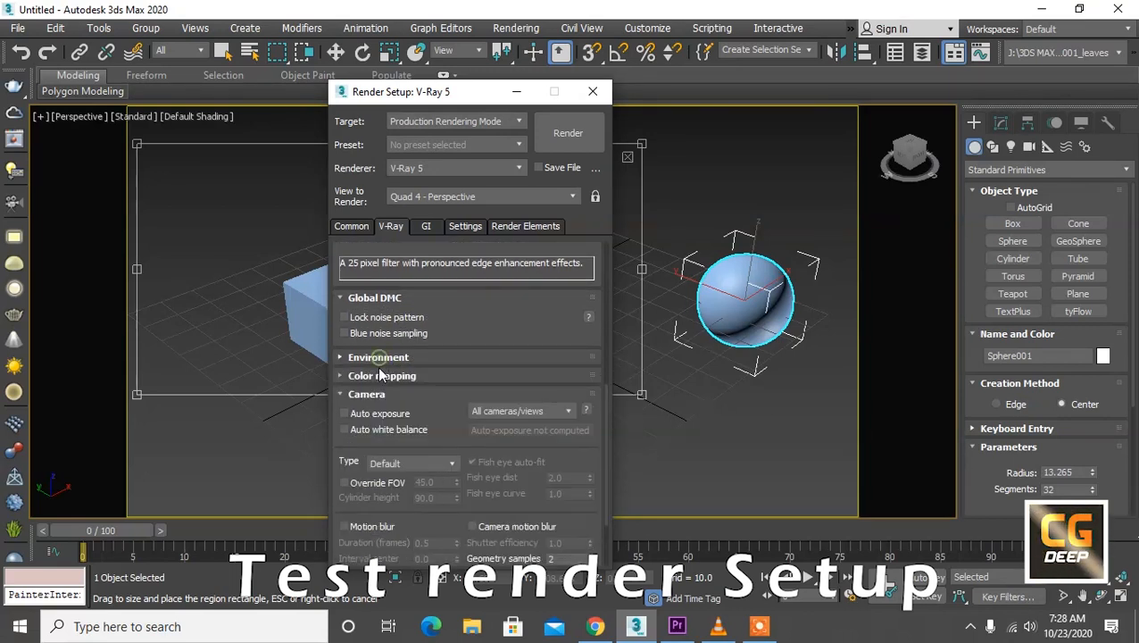
Step: Choose Exponential as the color mapping type
left_click(372, 376)
scroll(396, 339, "down", 2)
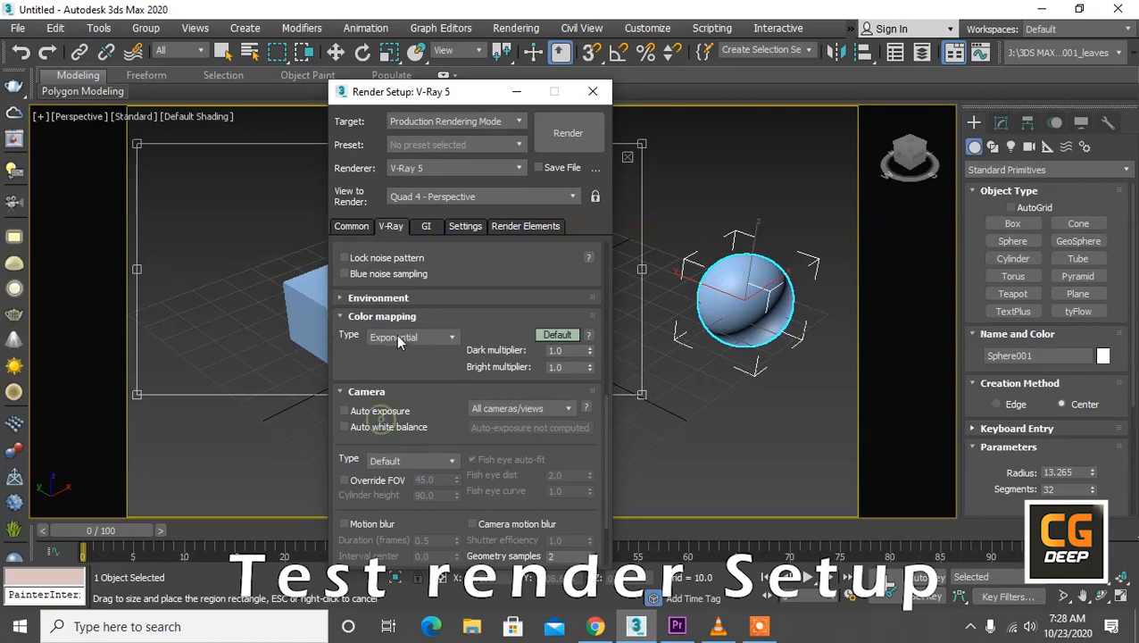
left_click(396, 336)
left_click(406, 367)
left_click_drag(393, 366, 398, 250)
scroll(377, 304, "up", 5)
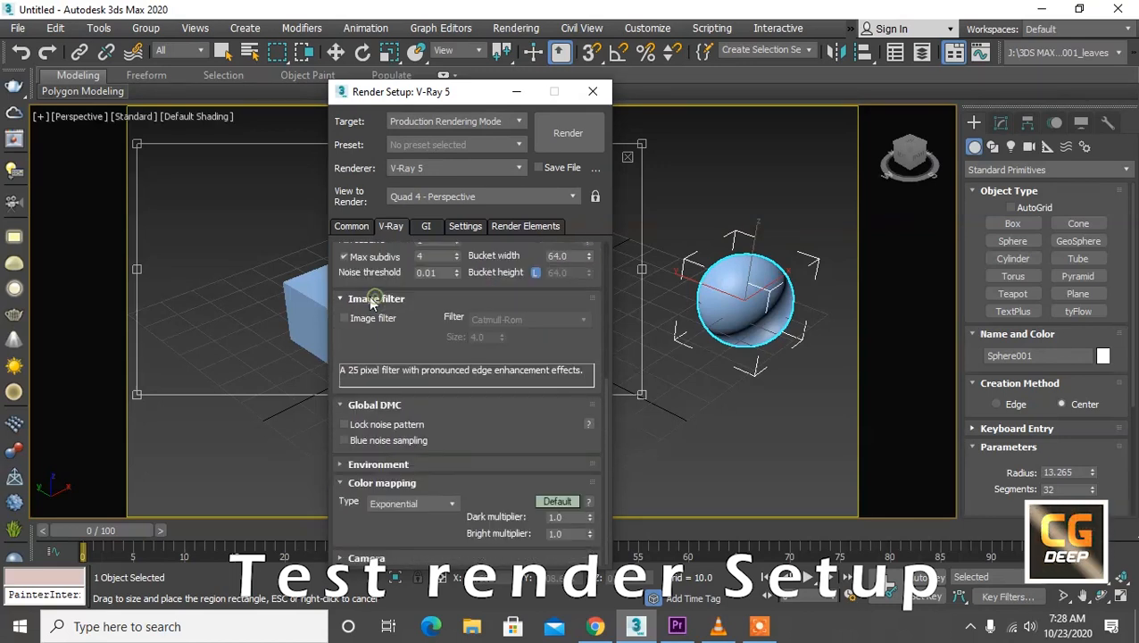
Step: Choose Irradiance map as the primary and Light cache as the secondary global illumination engine
left_click(426, 226)
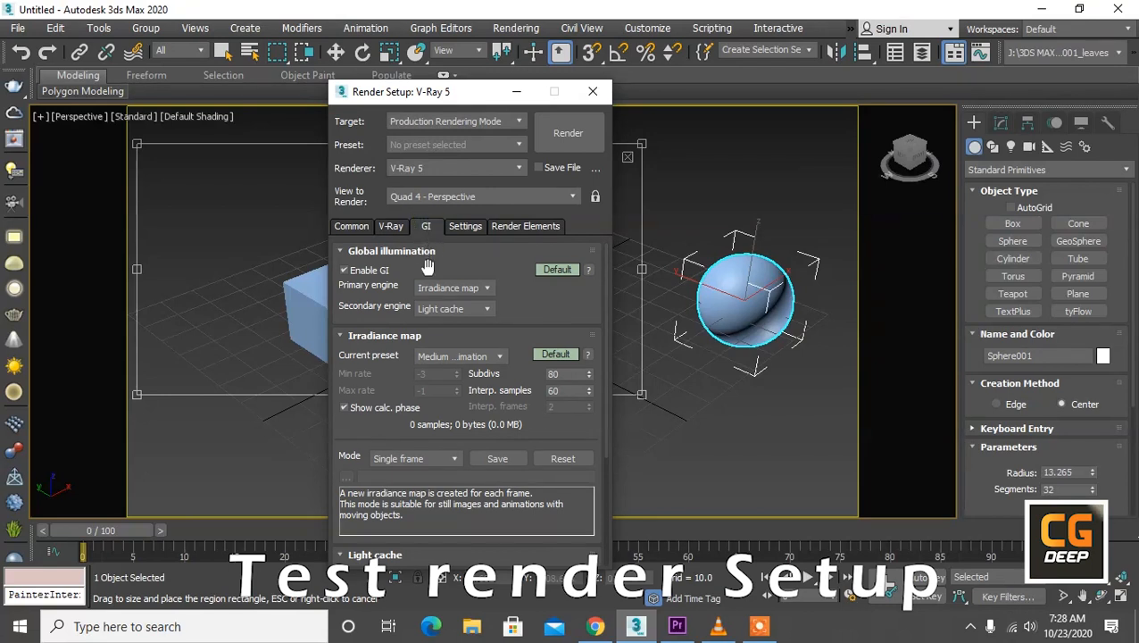
left_click(423, 289)
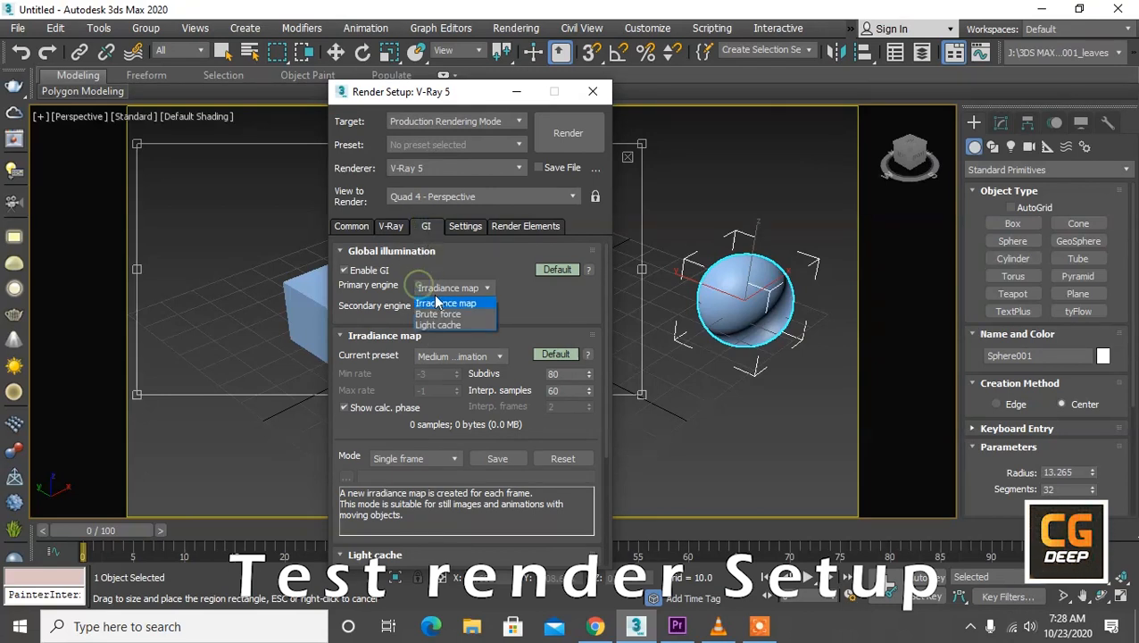
left_click(434, 304)
left_click(450, 308)
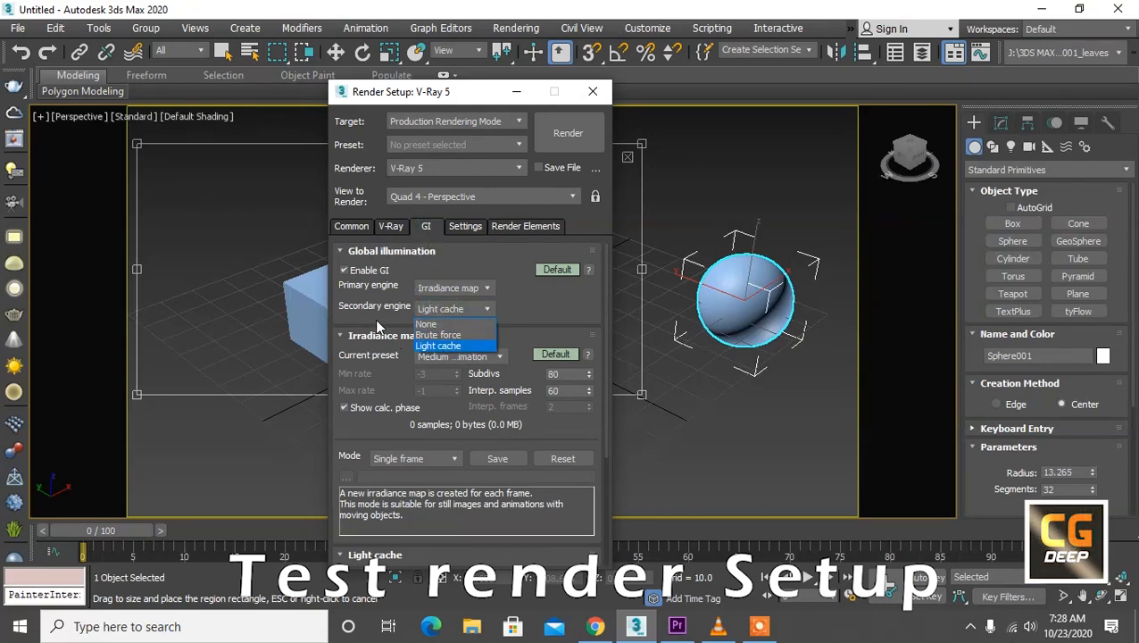
left_click(427, 346)
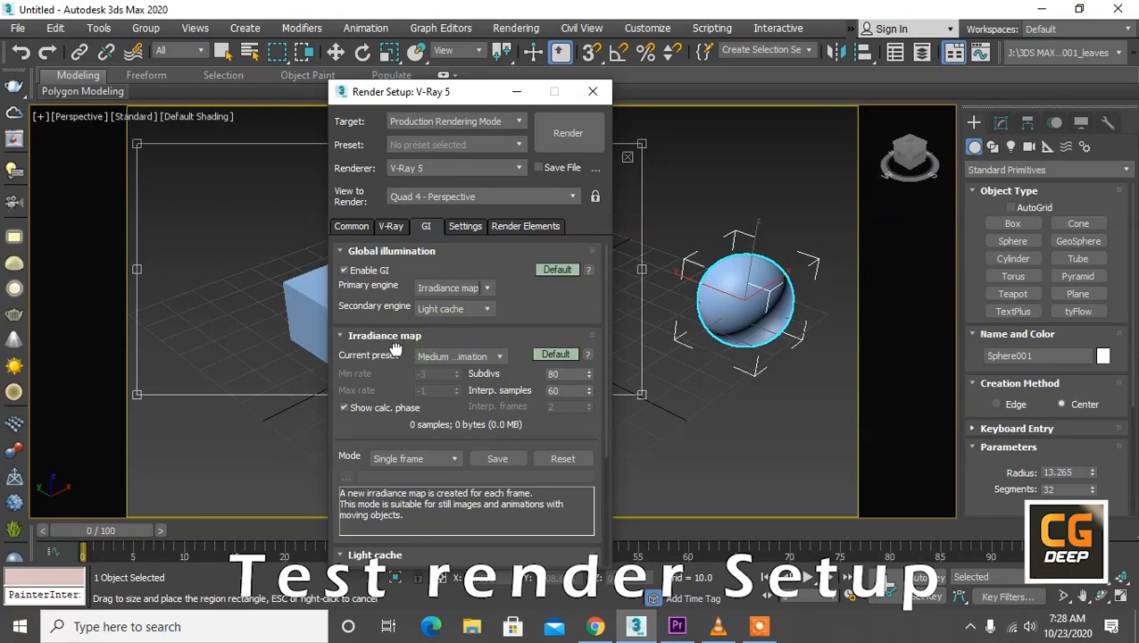
Step: Set the irradiance map's current preset to Very low
scroll(427, 348, "down", 1)
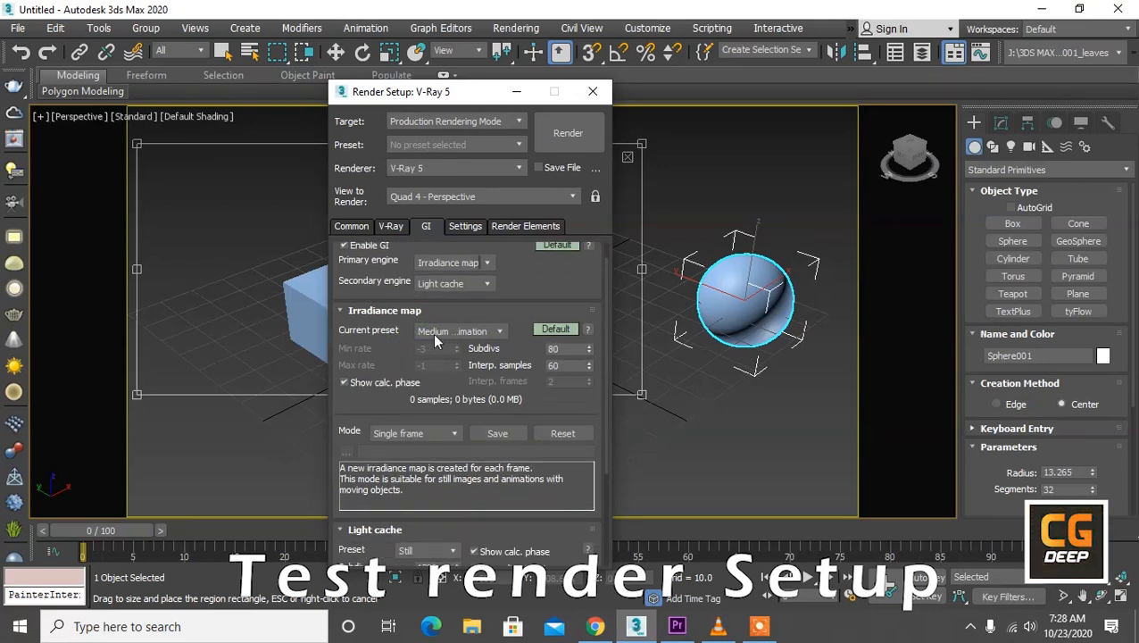
left_click(433, 332)
left_click(437, 360)
left_click_drag(564, 350, 541, 349)
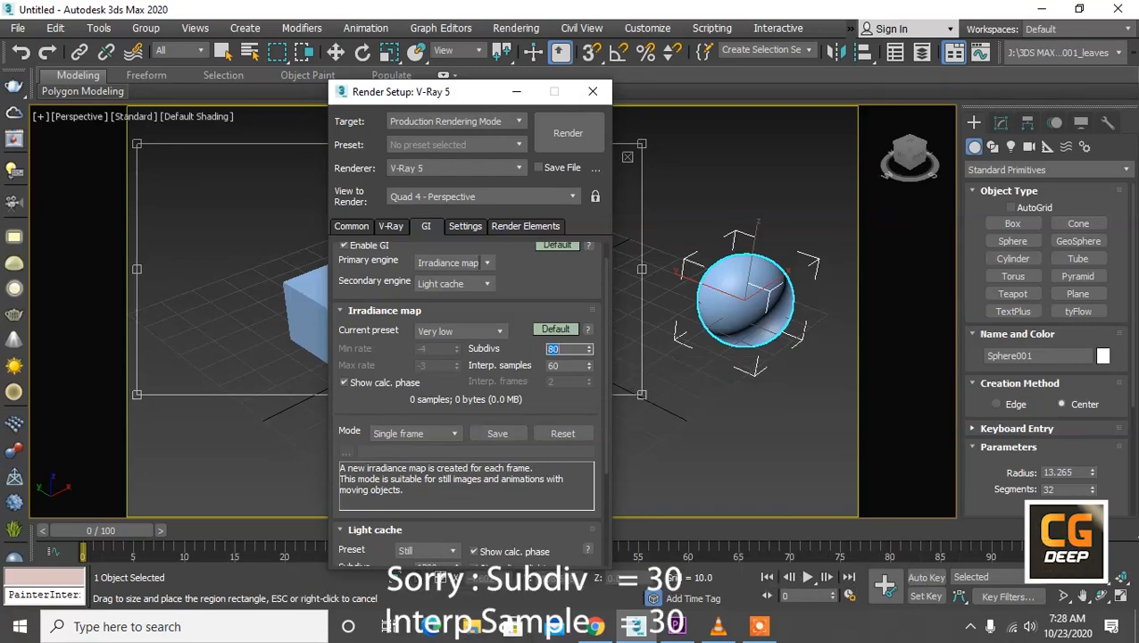
left_click_drag(564, 365, 533, 369)
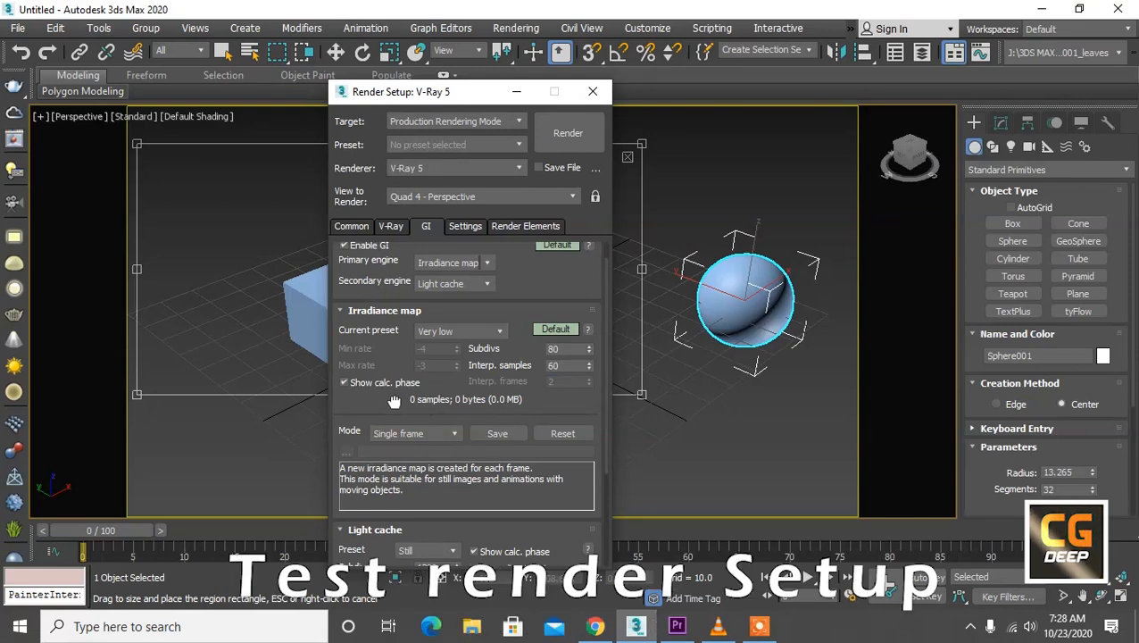
Step: Choose the Still preset for the light cache and set its subdivs to 550
left_click_drag(394, 401, 400, 252)
left_click(444, 405)
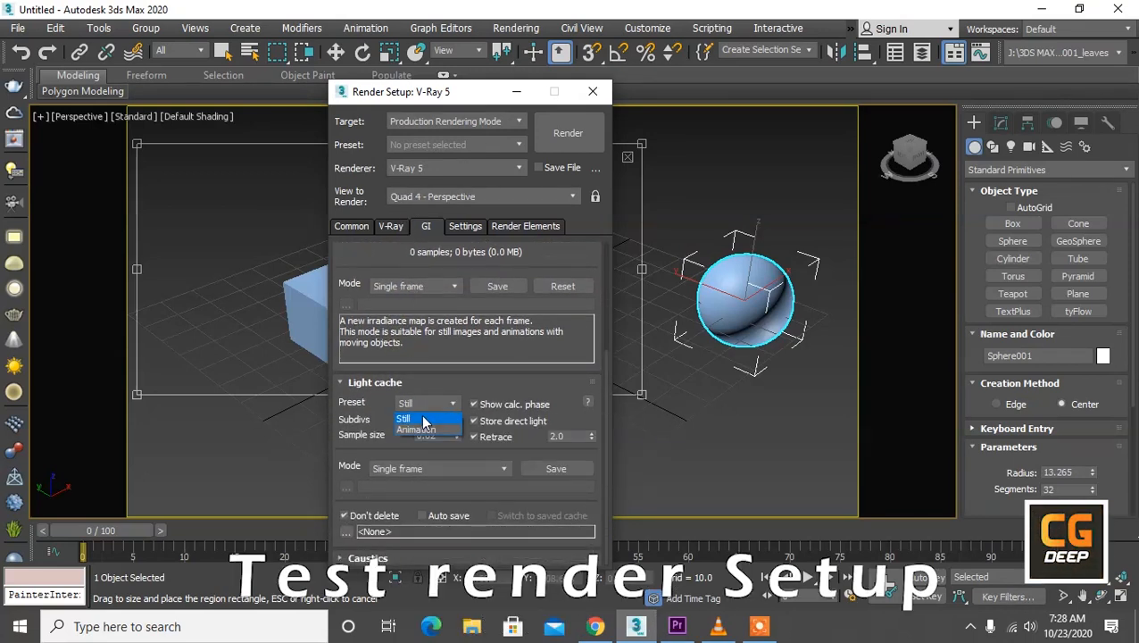
double_click(431, 420)
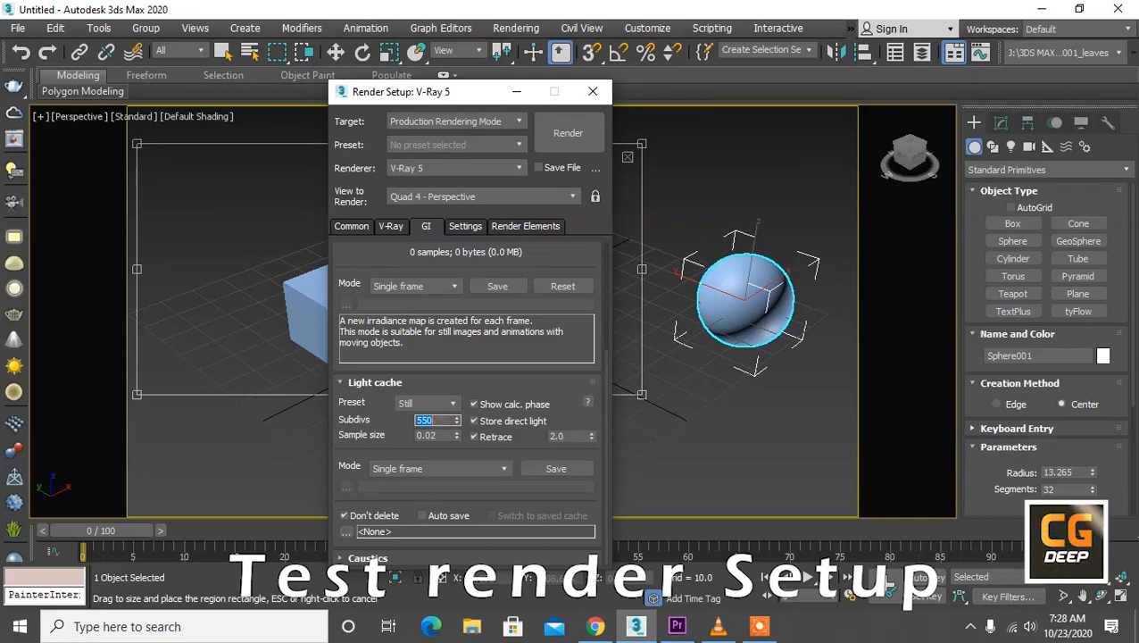
left_click(412, 444)
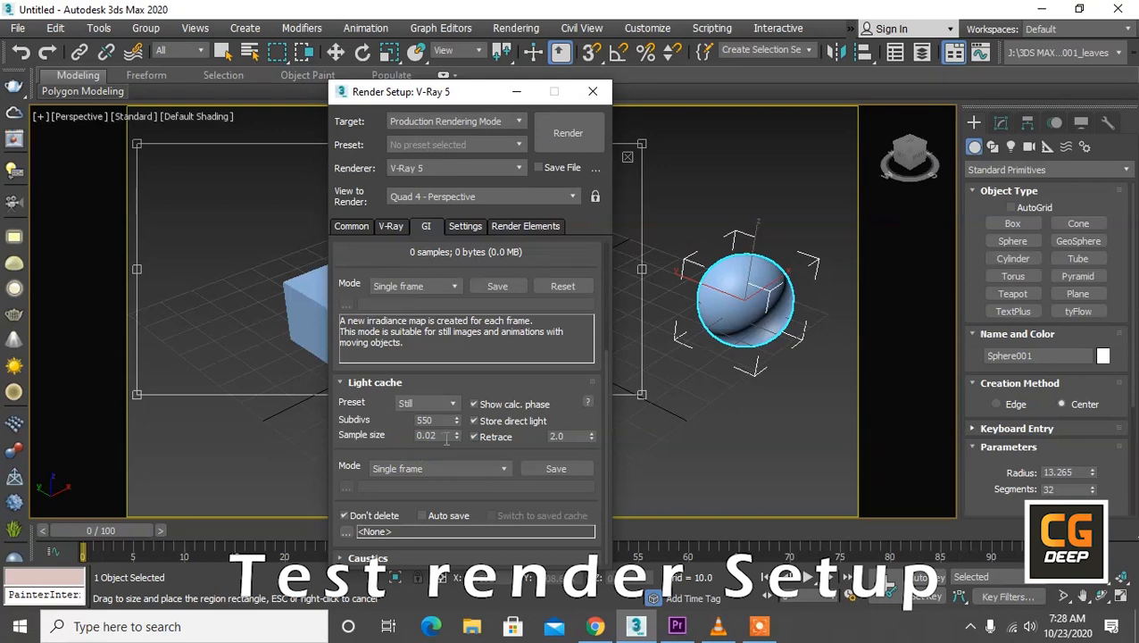
Step: Set the light cache sample size to 0.01 and disable Retrace
left_click(447, 436)
key("BackSpace")
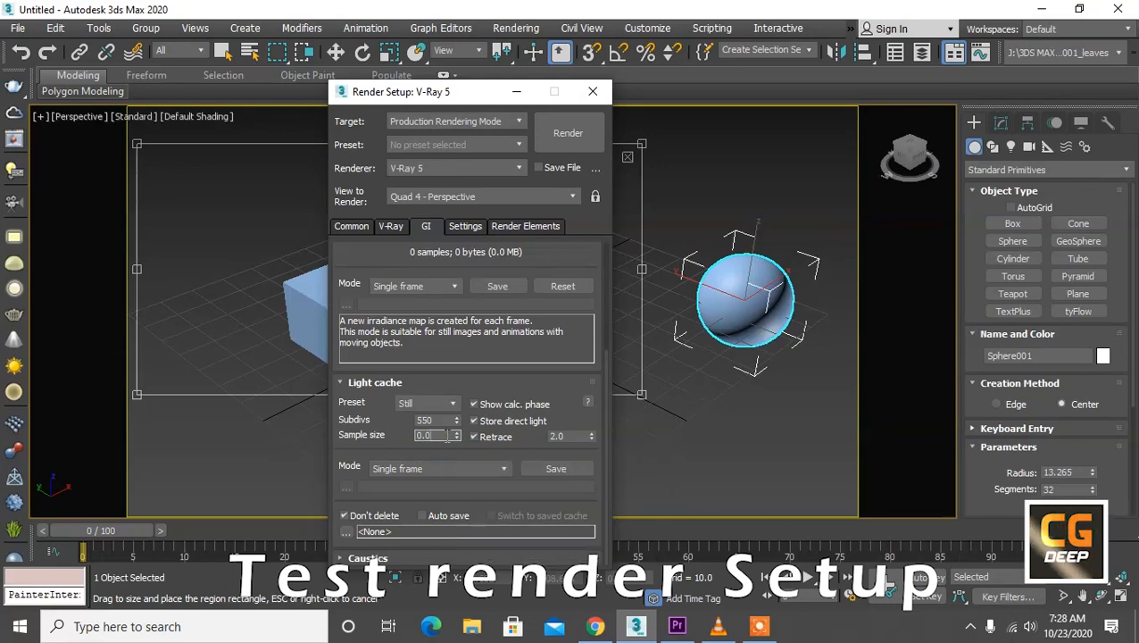
type("1")
left_click(486, 436)
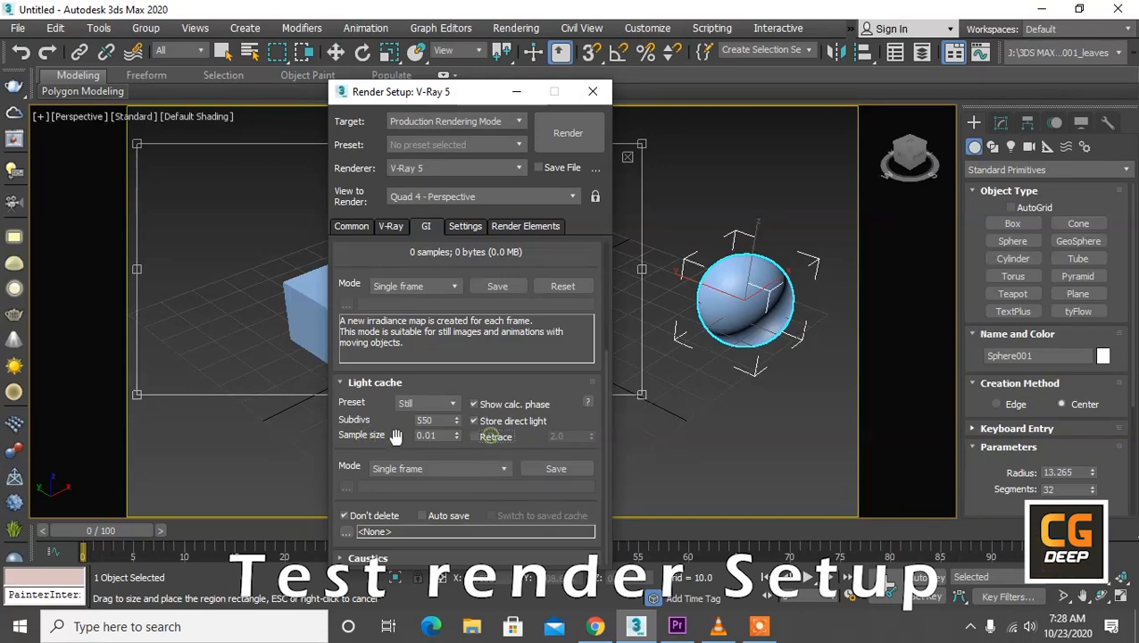
scroll(384, 413, "up", 5)
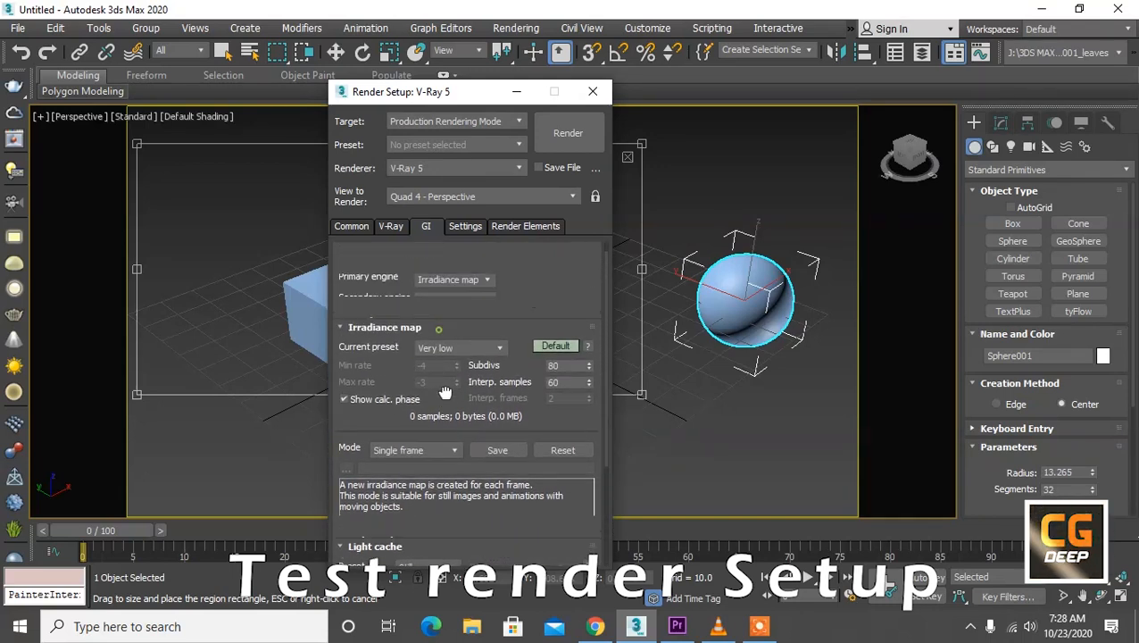
Step: Choose the Top->Bottom sequence in the V-Ray system settings
left_click(459, 230)
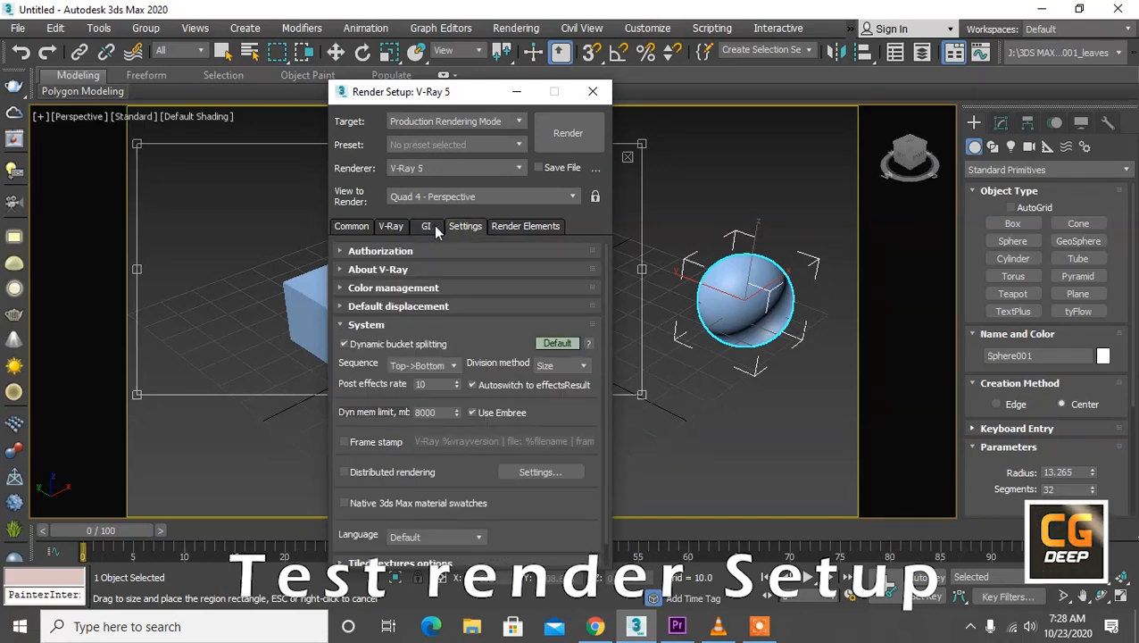
left_click(425, 367)
left_click(426, 370)
left_click(427, 371)
left_click(427, 379)
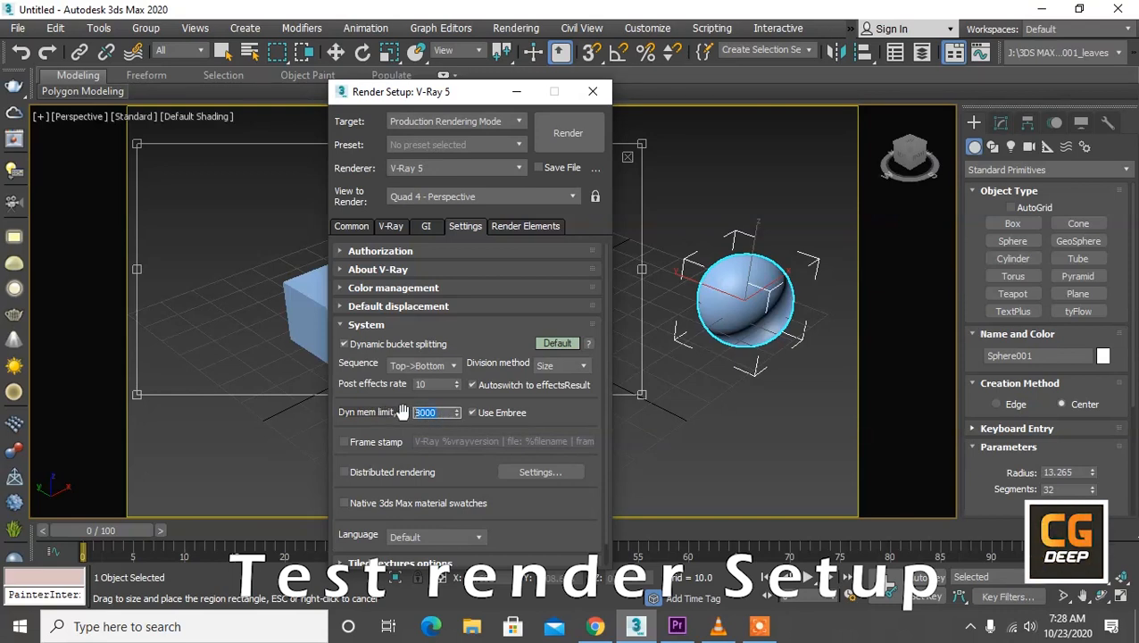
scroll(469, 339, "down", 1)
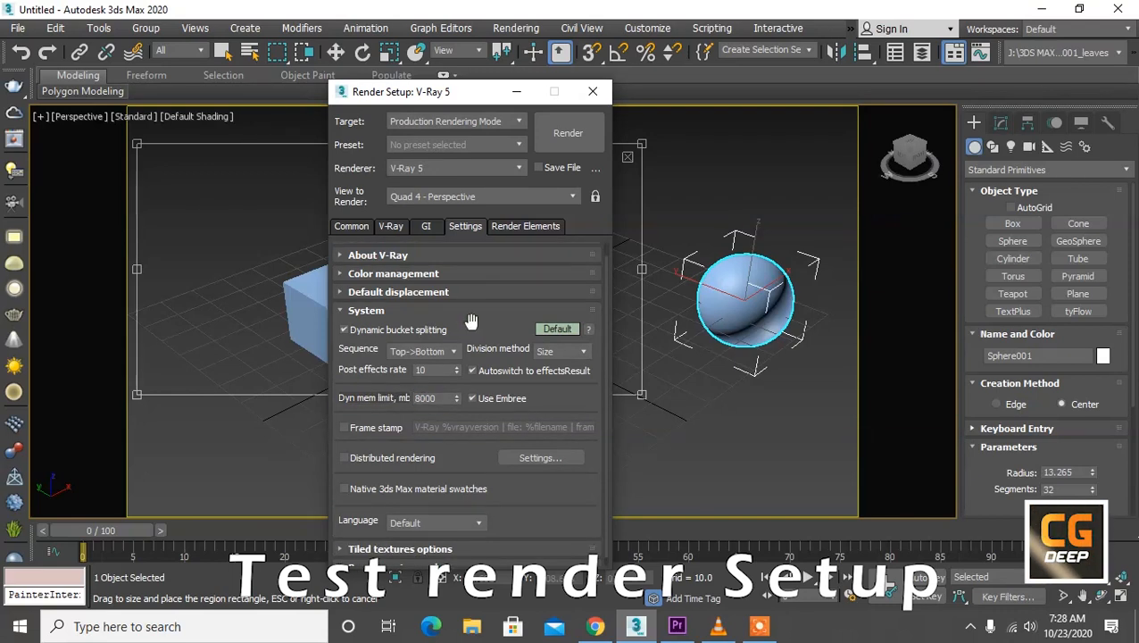
Step: Set the dynamic memory limit to 3000 MB in the V-Ray system settings
double_click(427, 398)
type("3000")
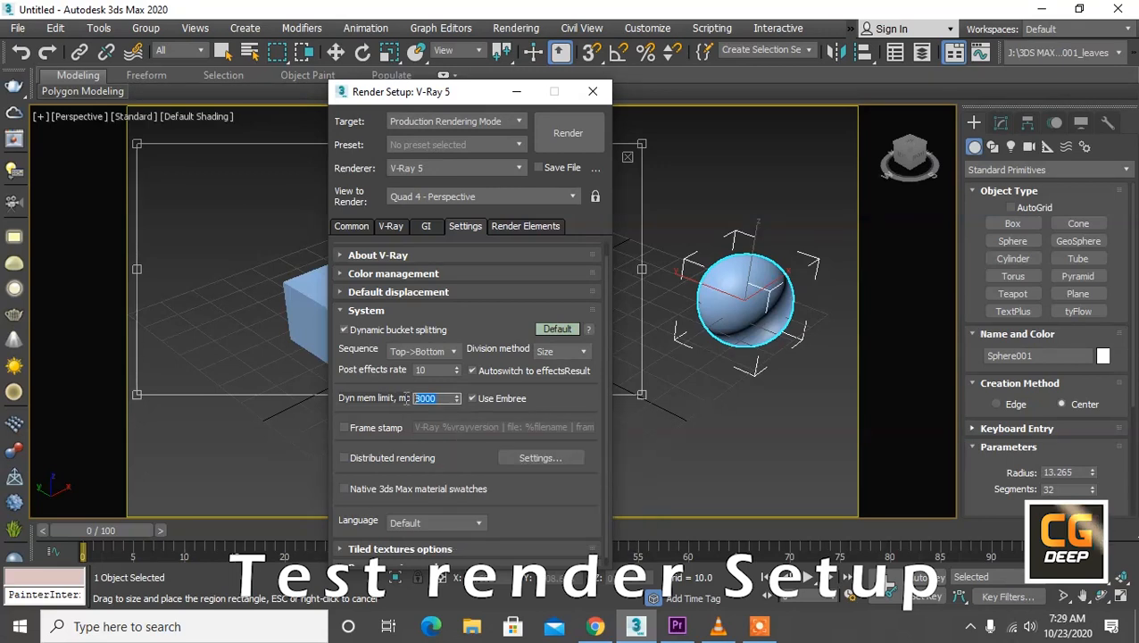
Step: Delete all render elements from the list, from VRayRenderID and VRayAlpha through to VRayDenoiser
left_click(505, 227)
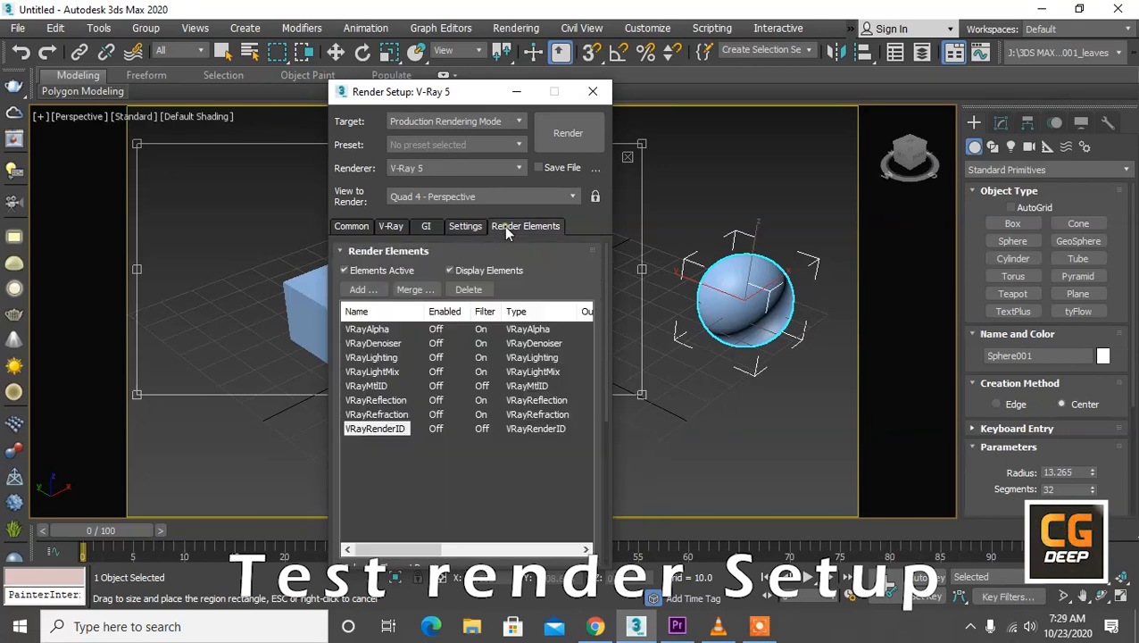
left_click(467, 289)
left_click(367, 328)
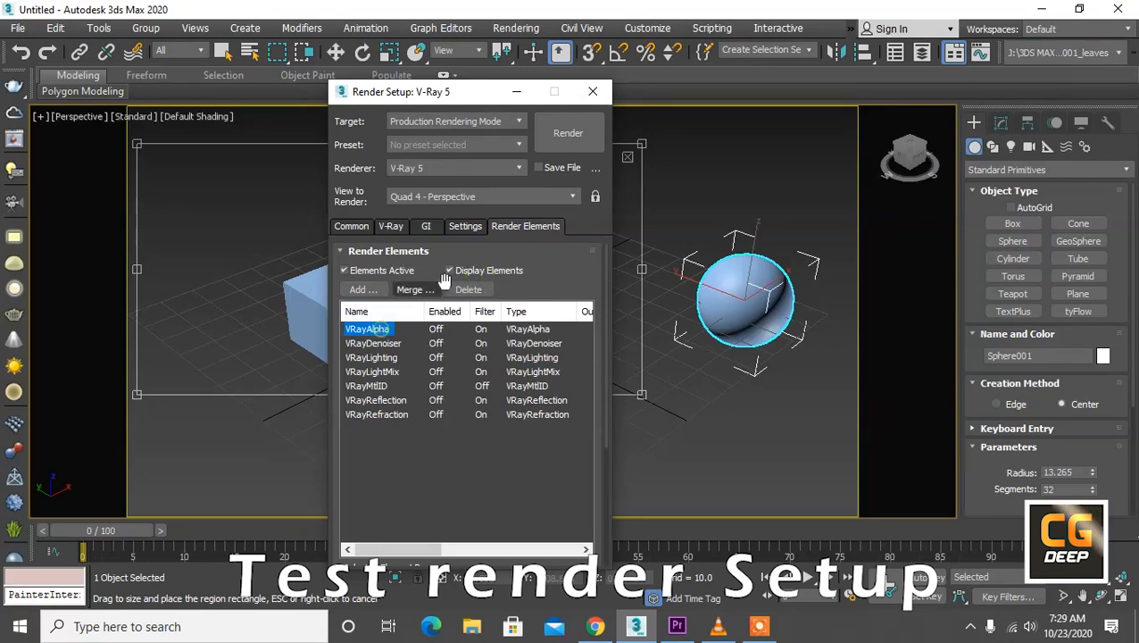
left_click(468, 289)
left_click(371, 343)
left_click(467, 290)
left_click(393, 342)
left_click(467, 289)
left_click(398, 343)
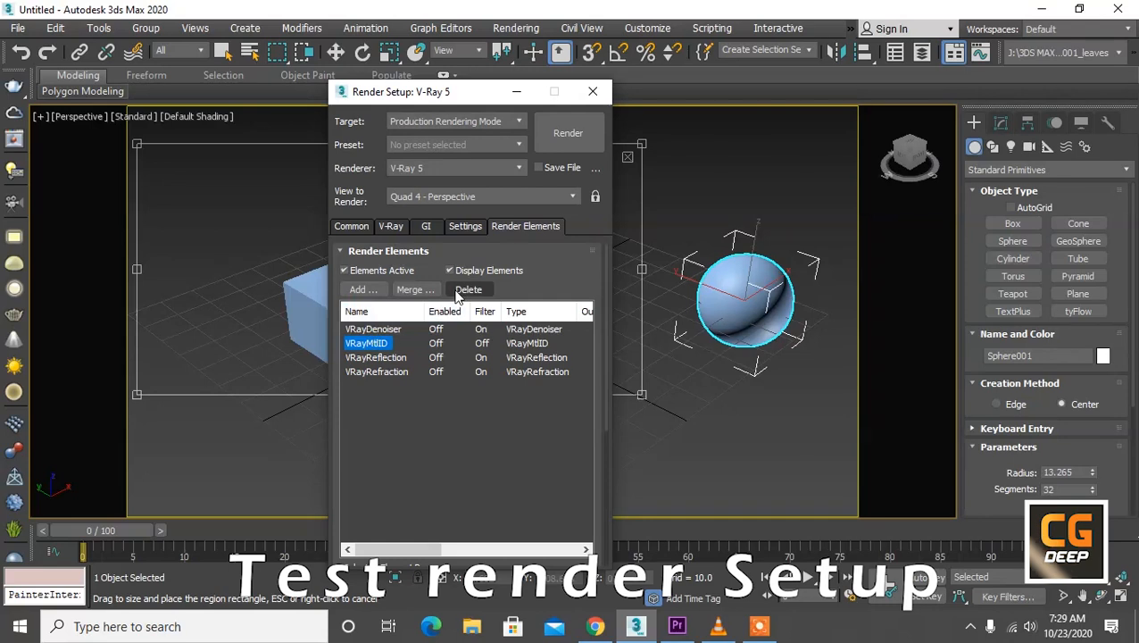
left_click(467, 289)
left_click(399, 342)
left_click(468, 289)
left_click(393, 343)
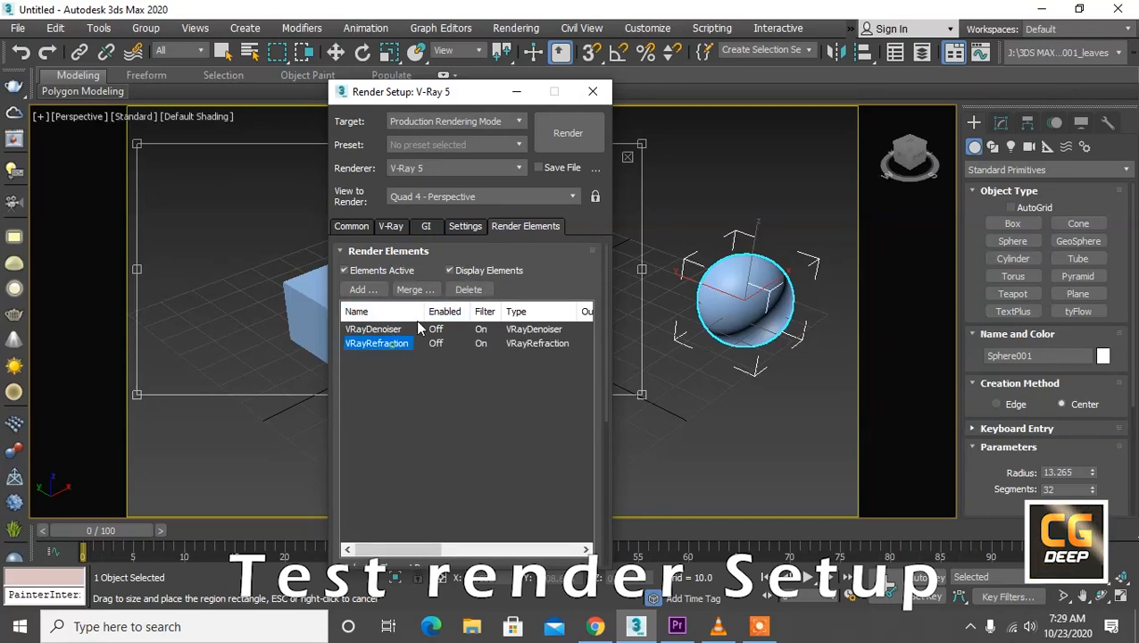
left_click(468, 289)
left_click(386, 334)
left_click(398, 357)
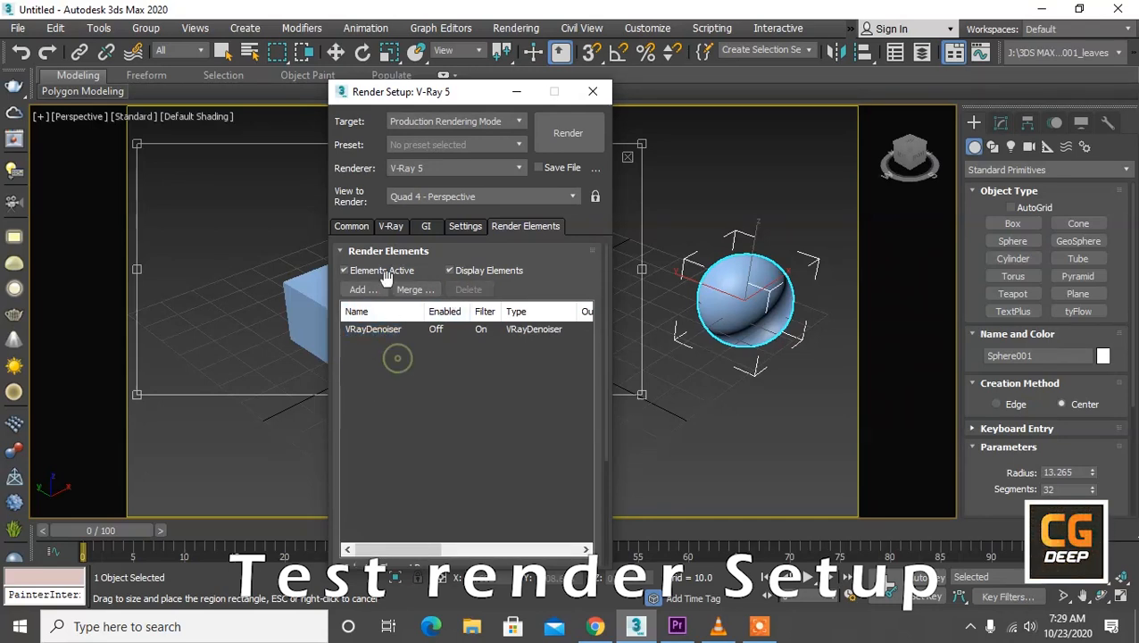
left_click(385, 330)
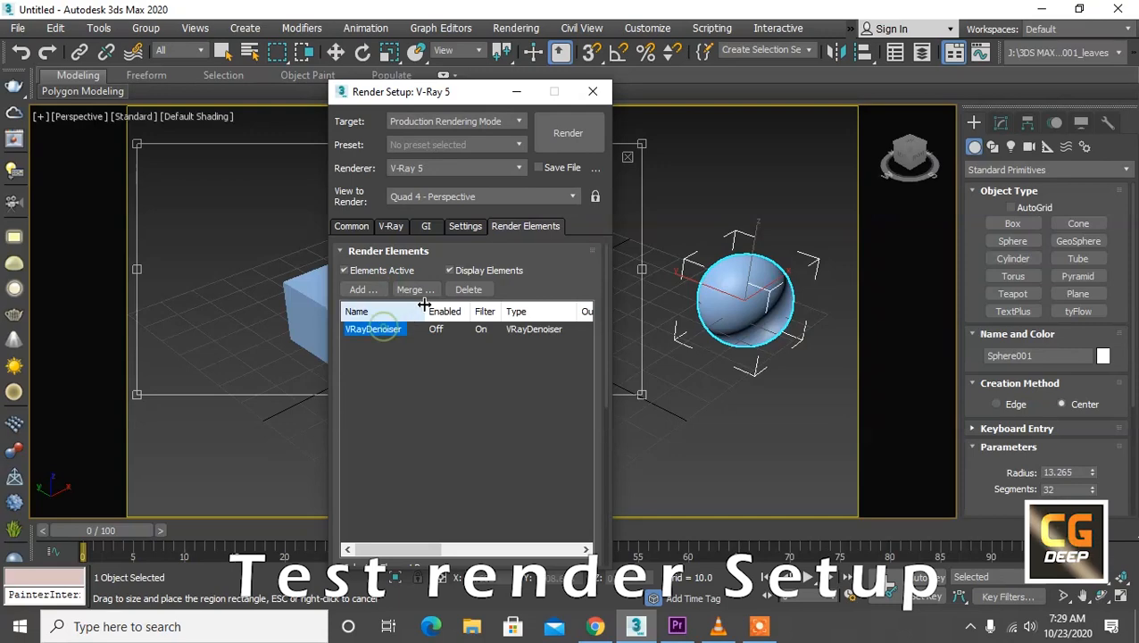
left_click(467, 290)
Step: Add a VRayDenoiser render element
left_click(382, 290)
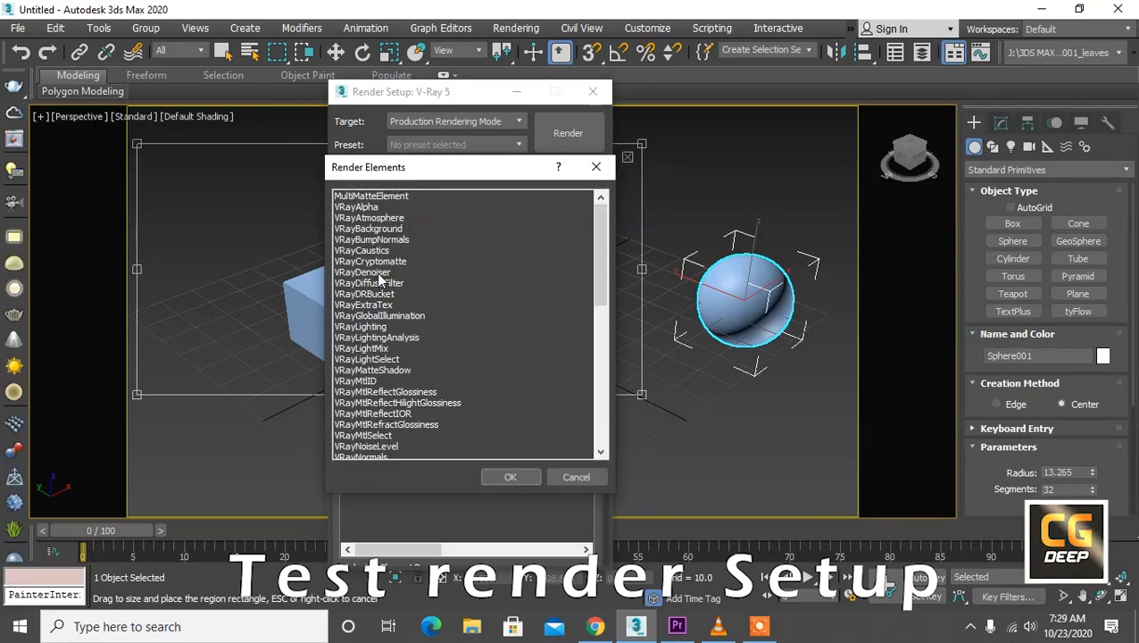
left_click(382, 272)
left_click(527, 479)
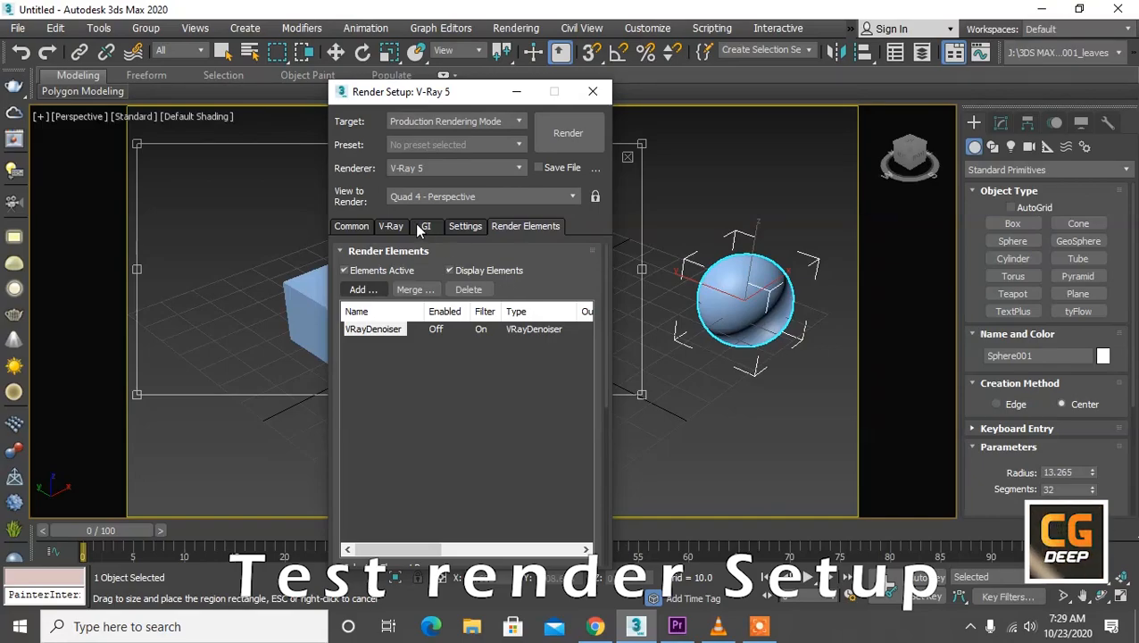
Step: Set the area to render to View in the common parameters and show the safe frame in the perspective viewport
left_click(351, 226)
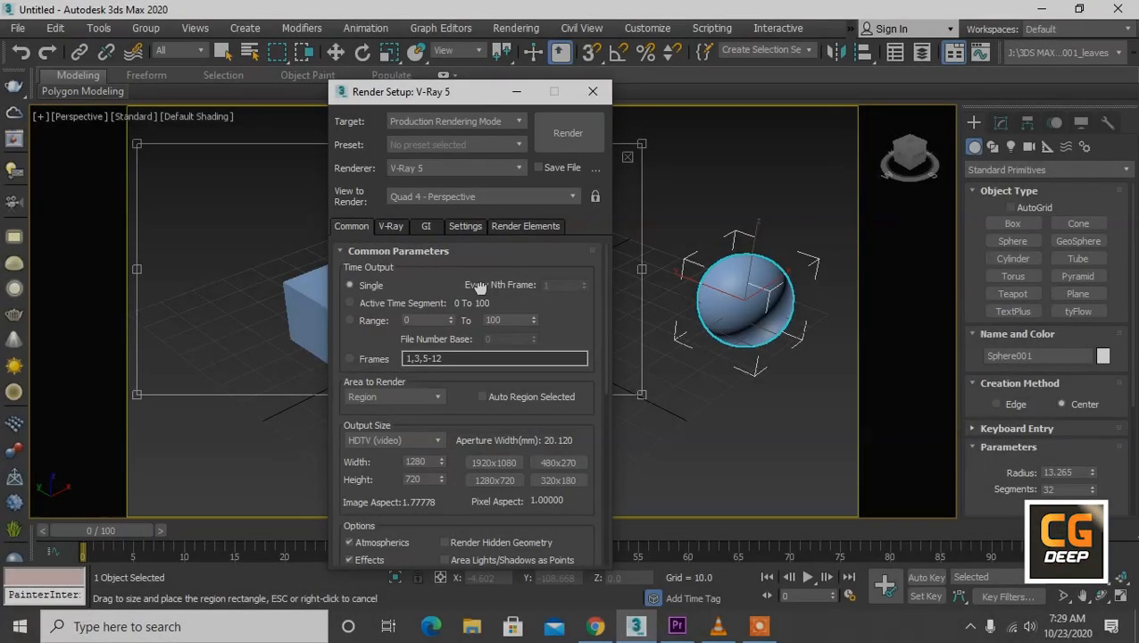
scroll(488, 400, "down", 2)
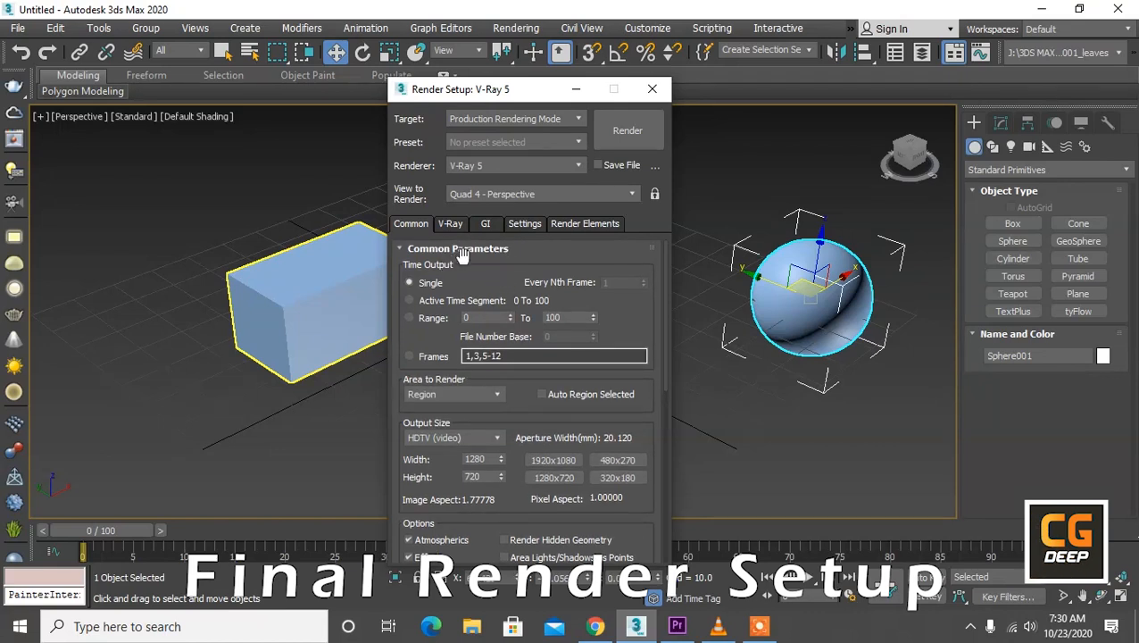
left_click_drag(457, 284, 487, 159)
scroll(421, 323, "up", 2)
left_click(437, 308)
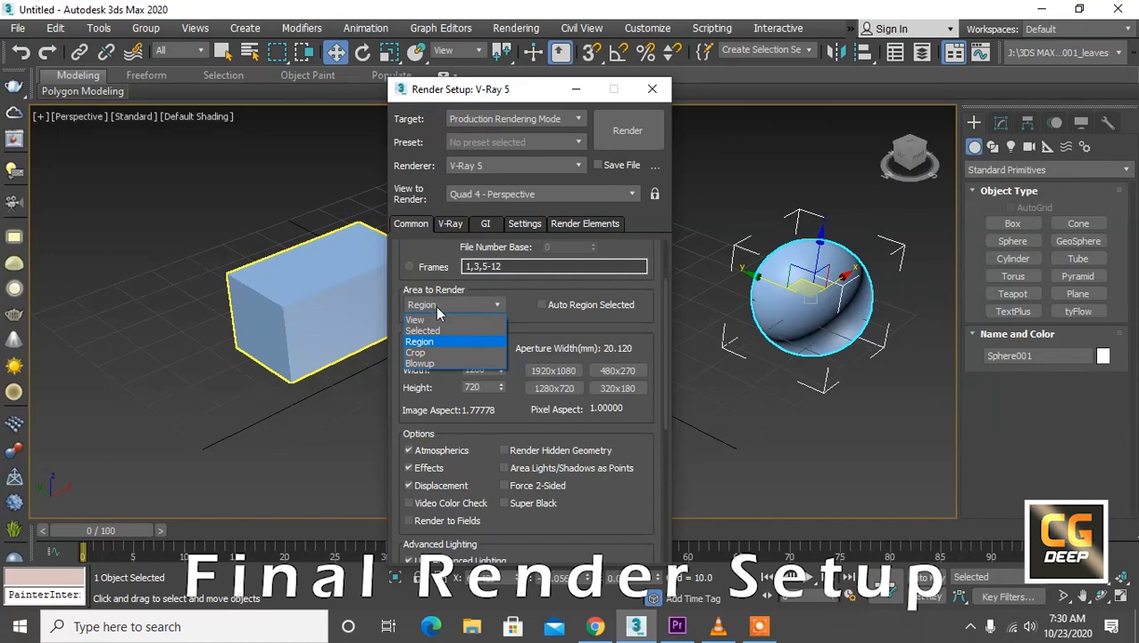
left_click(417, 321)
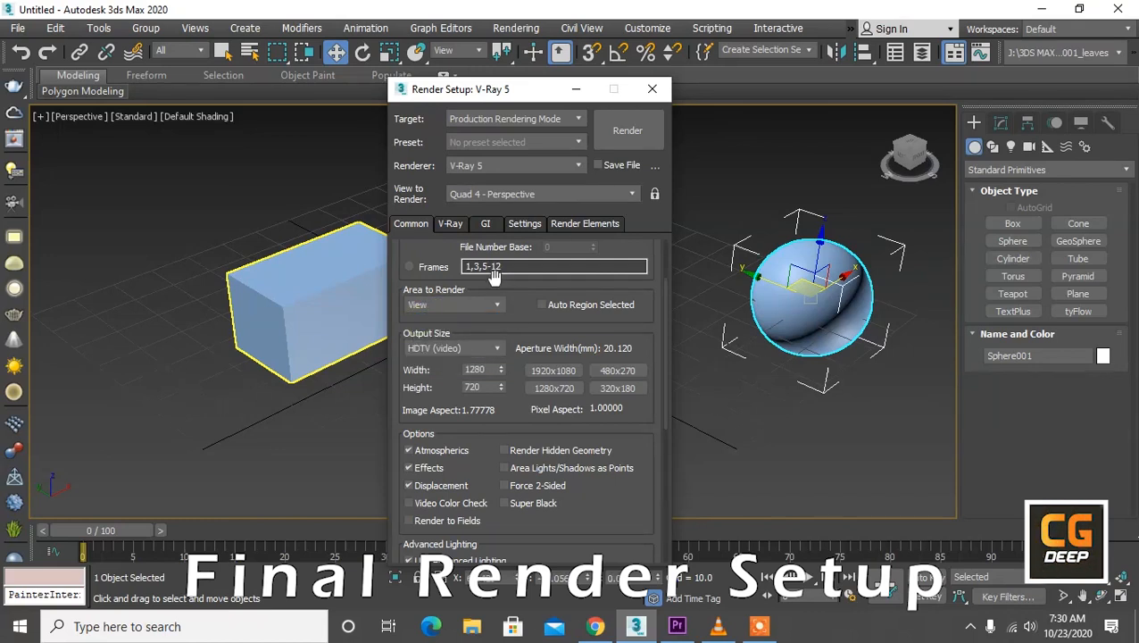
key("shift+f")
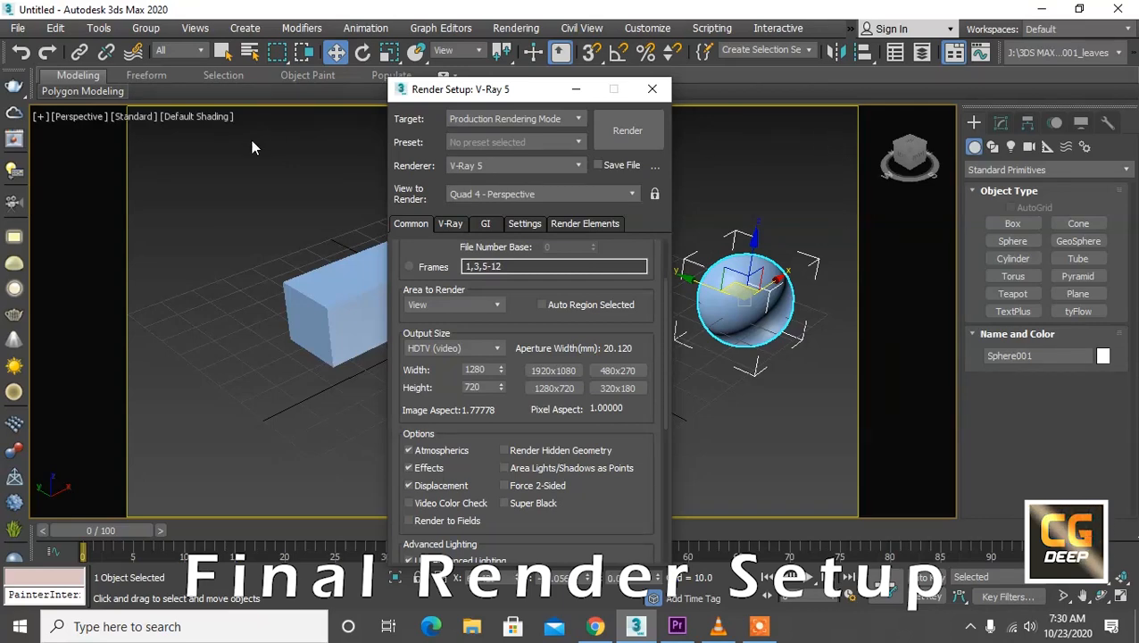
Step: Set the render output size to HDTV (video) at 1920 x 1080
left_click(454, 348)
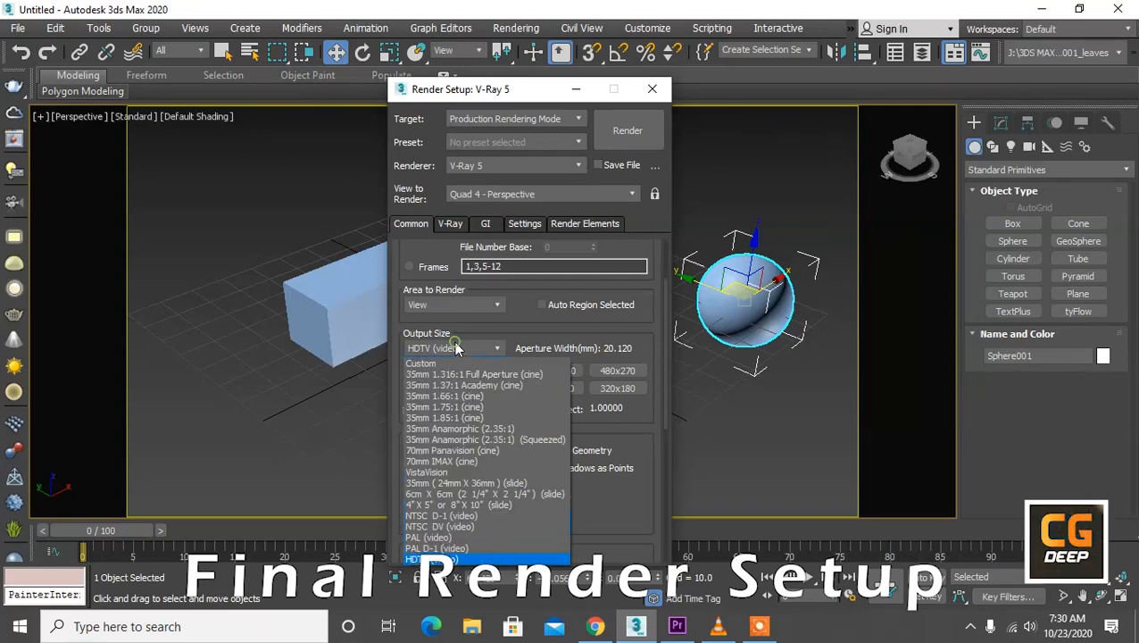
left_click(448, 362)
left_click_drag(501, 370, 517, 336)
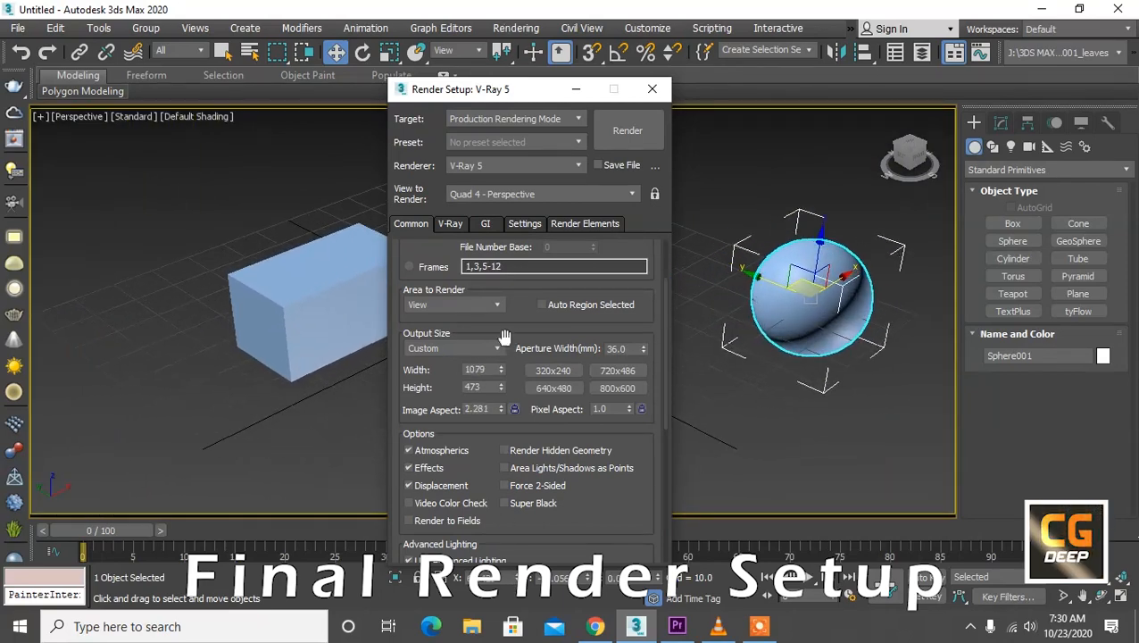
left_click(479, 348)
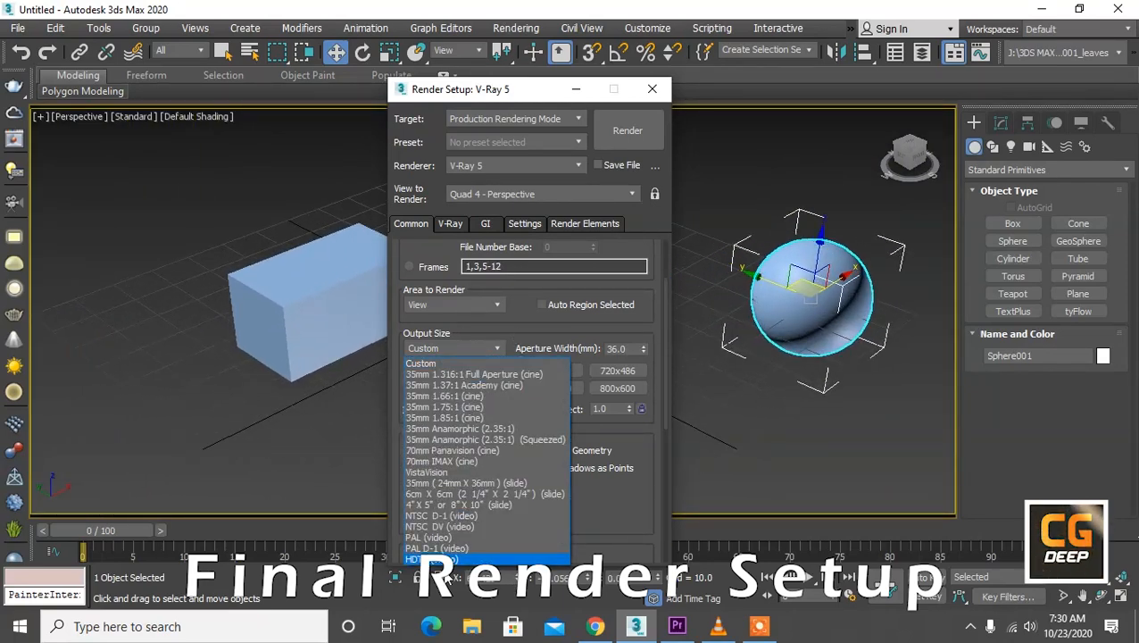
left_click(431, 559)
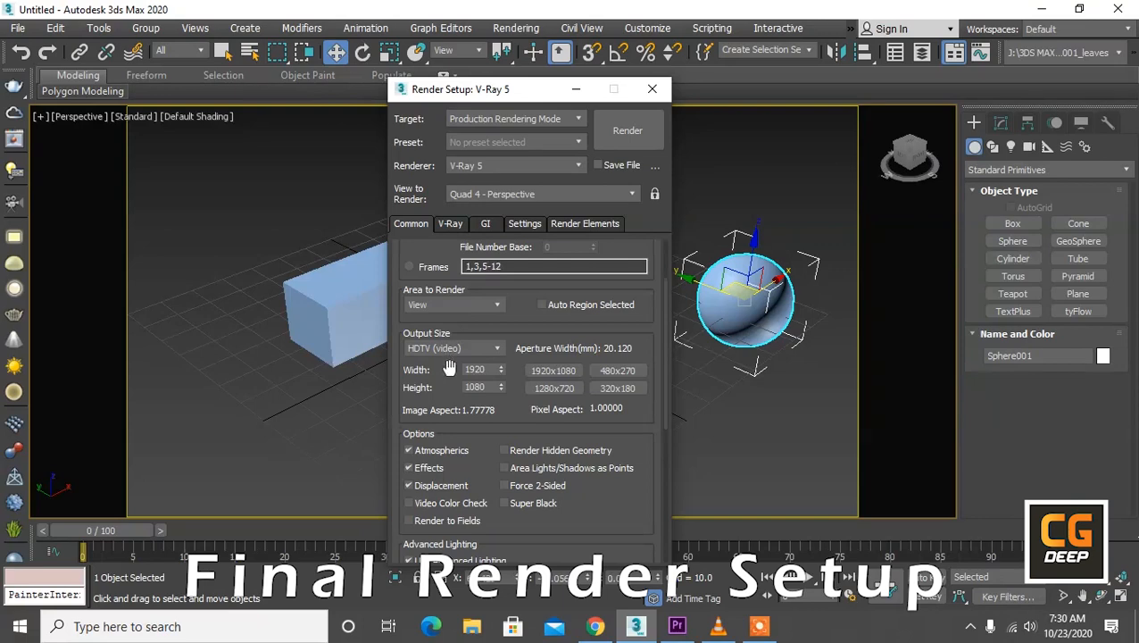
left_click_drag(603, 496, 613, 306)
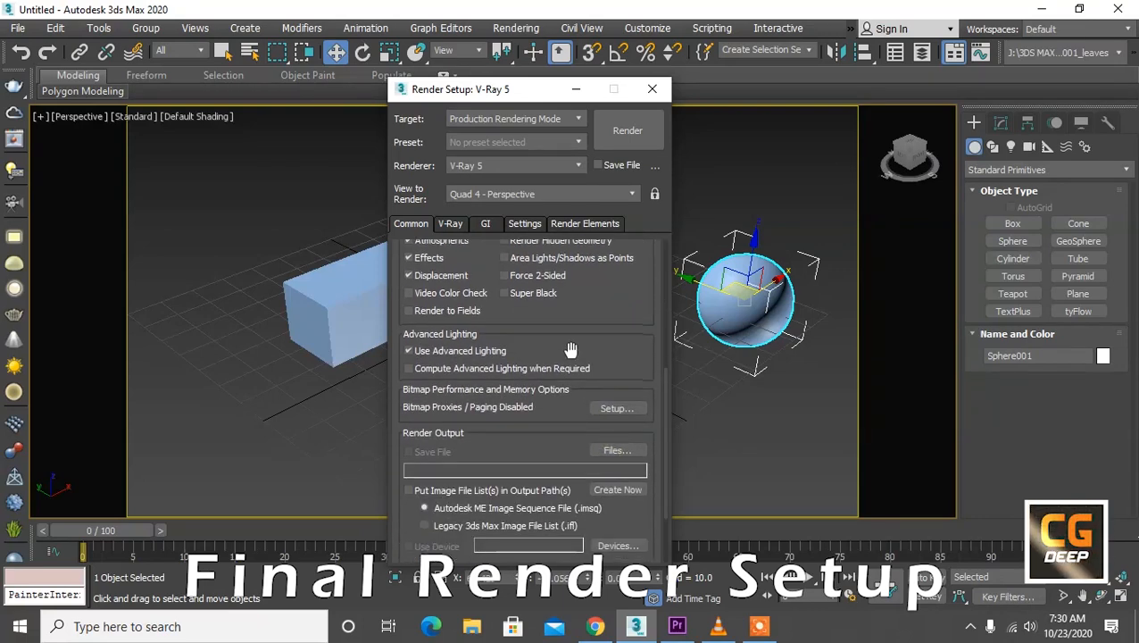
left_click(617, 449)
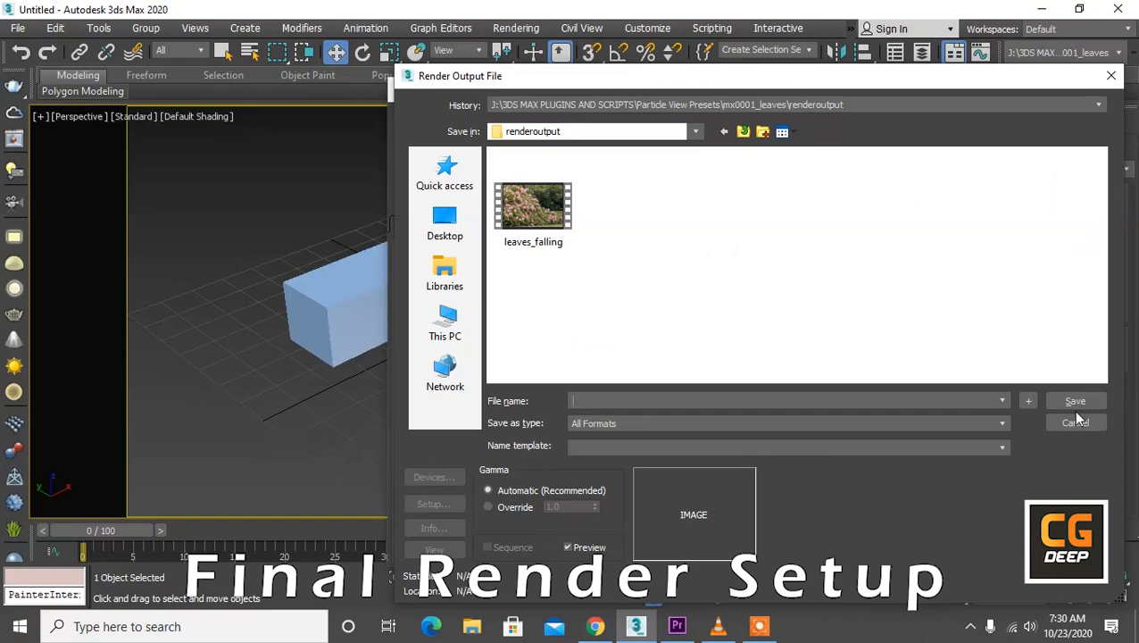
left_click(1074, 422)
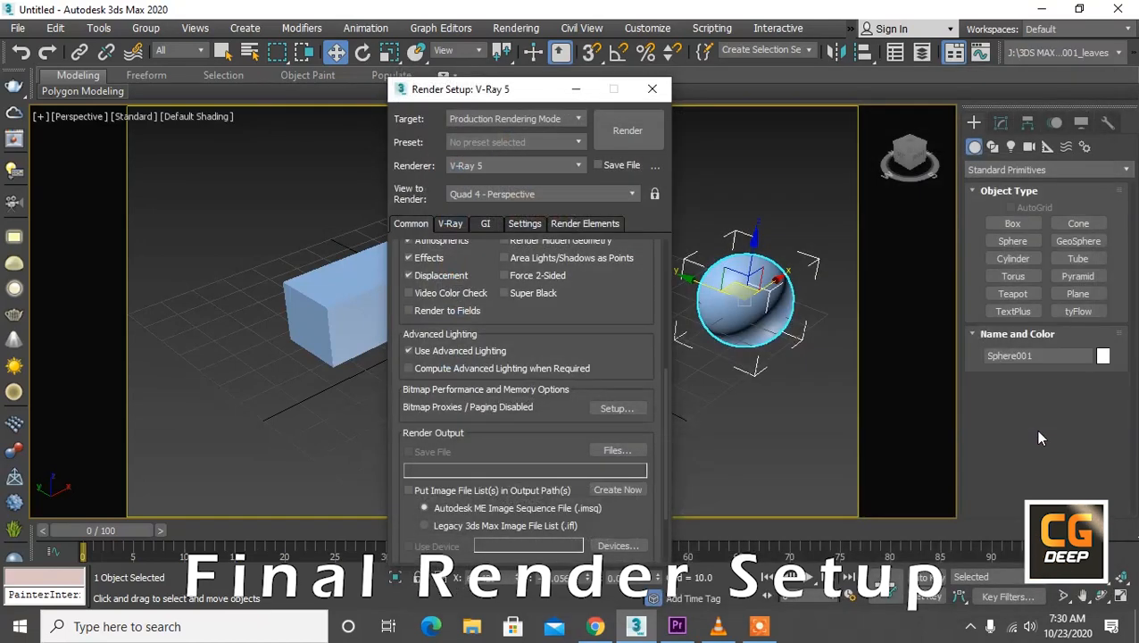
Step: Check the V-Ray frame buffer settings and switch all V-Ray rollouts to Expert mode
left_click(444, 224)
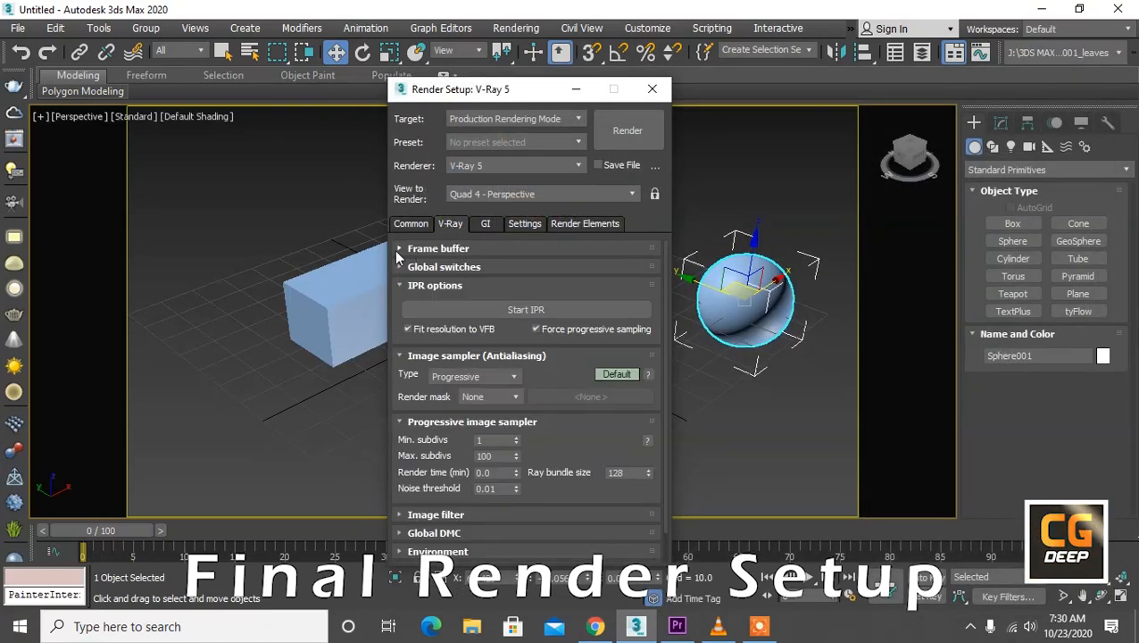
left_click(438, 251)
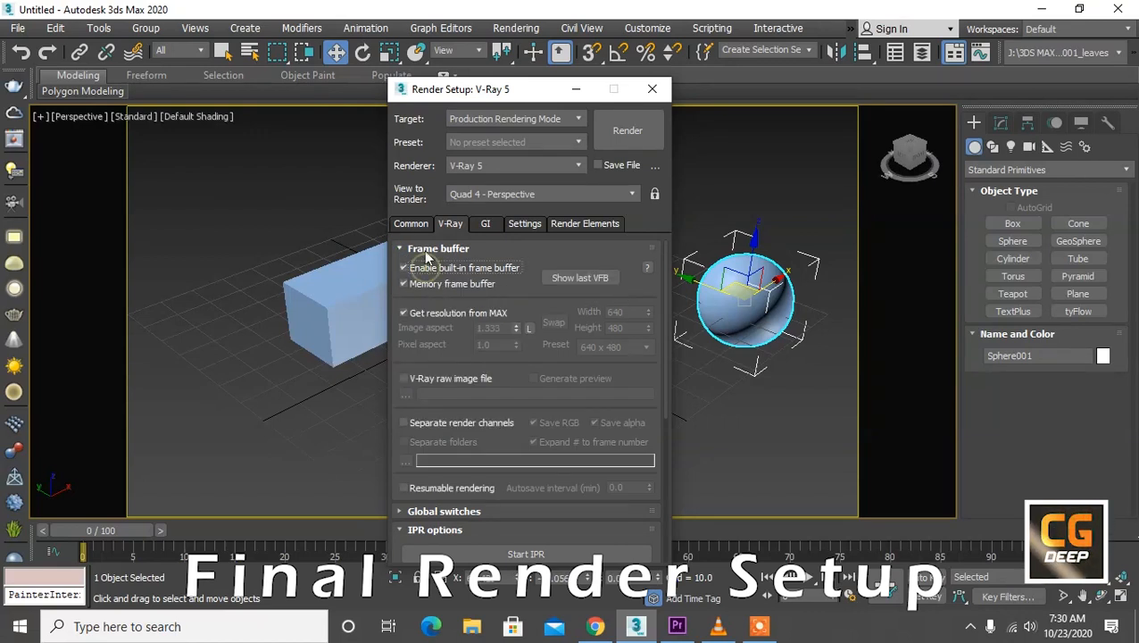
left_click(423, 250)
left_click(426, 268)
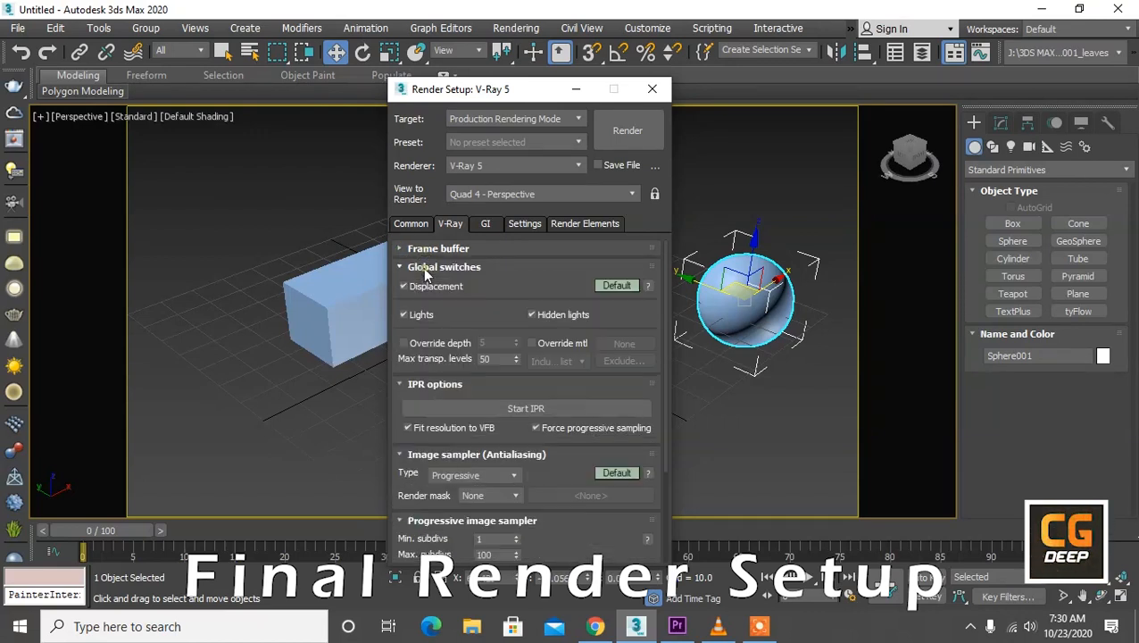
right_click(619, 289)
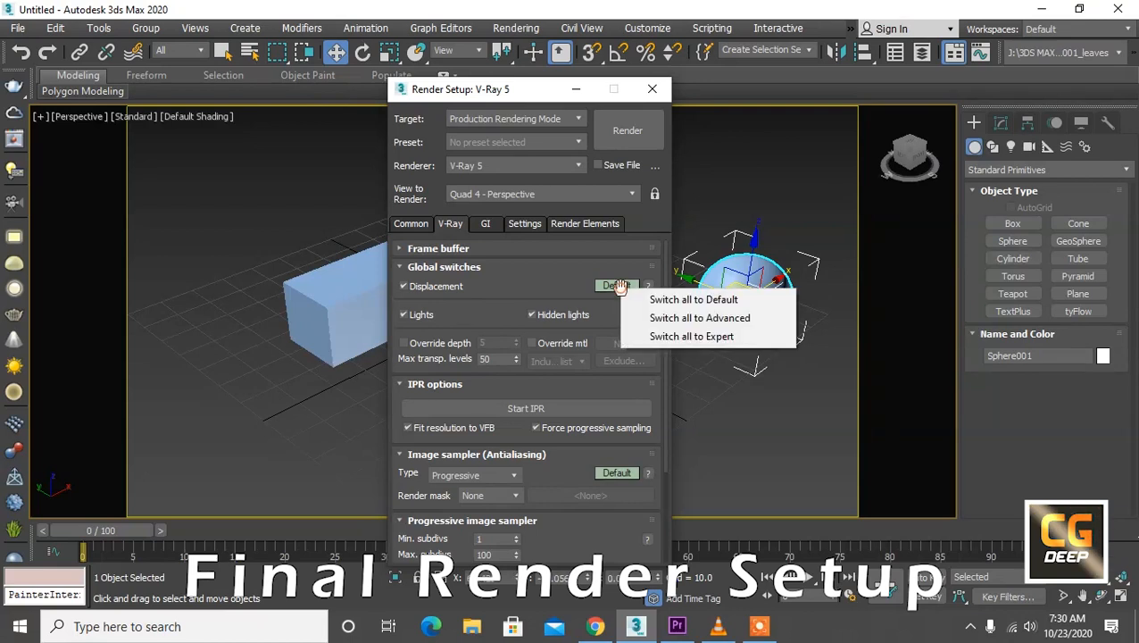
left_click(662, 337)
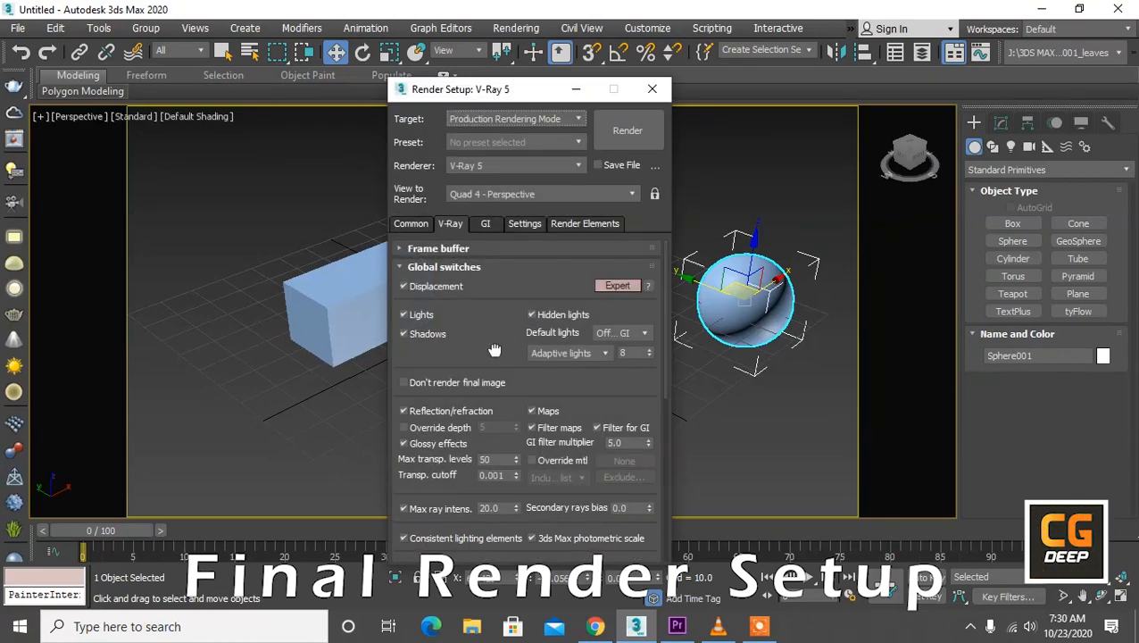
Step: Change the light evaluation method in the global switches to Full lights evaluation
left_click(541, 353)
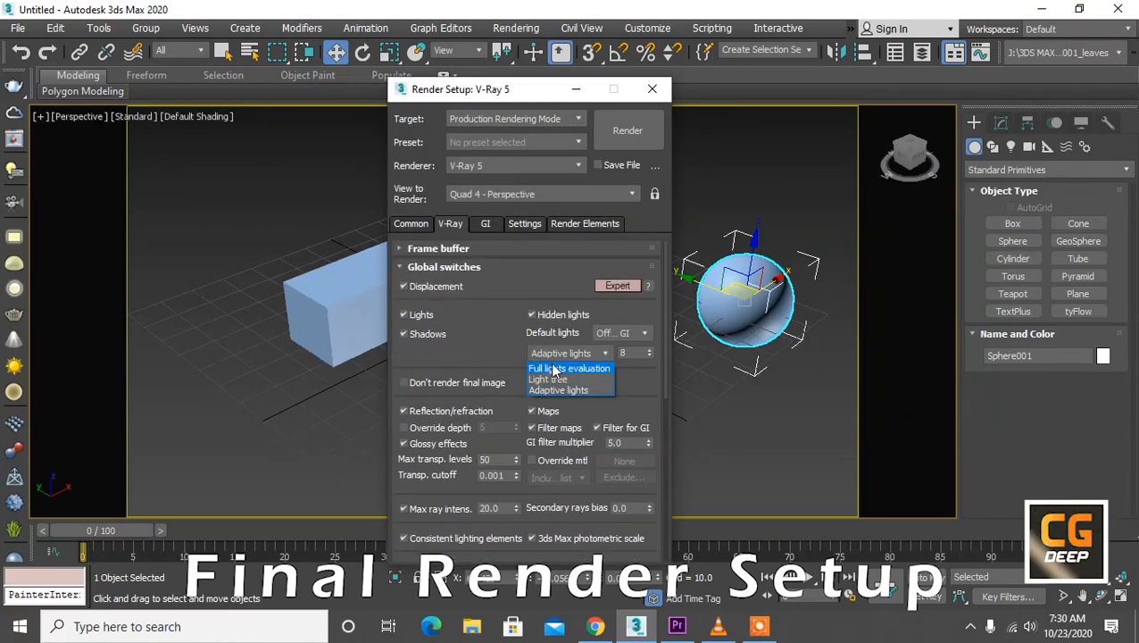
left_click(552, 368)
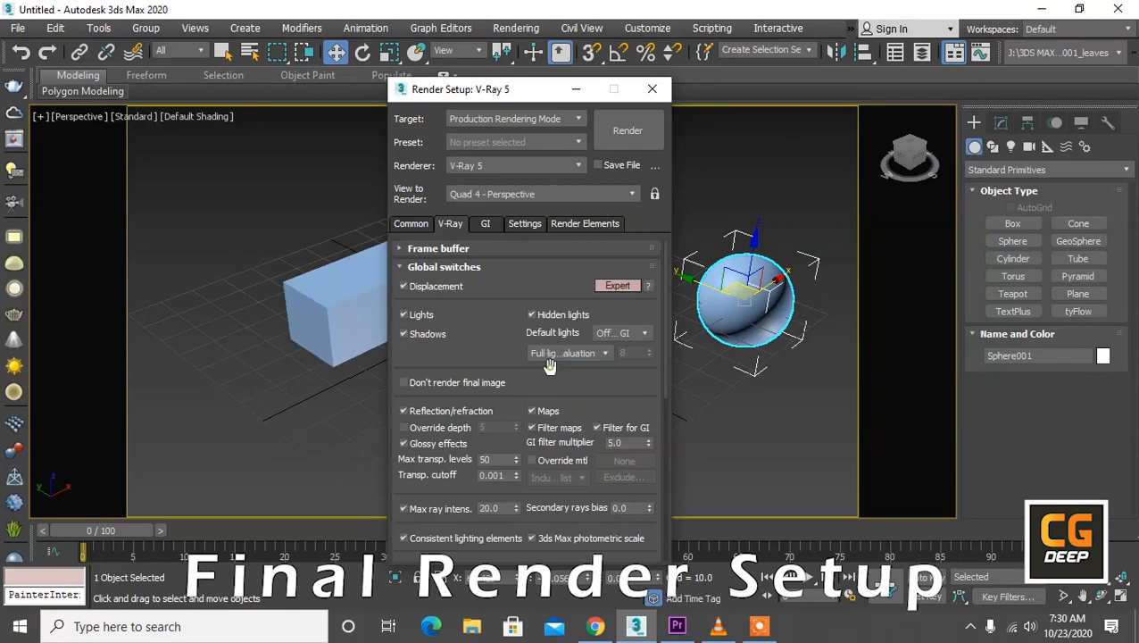
left_click(446, 266)
Step: Change the image sampler type to Bucket and set its max subdivs to 10
left_click(445, 285)
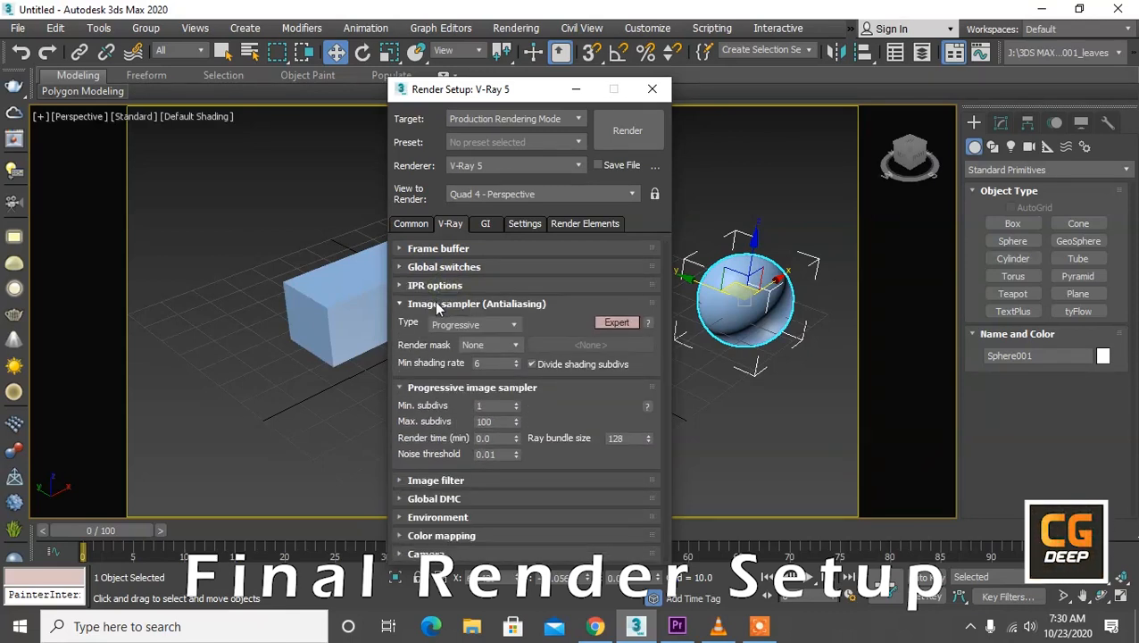
left_click(466, 325)
left_click(465, 338)
double_click(483, 421)
type("10")
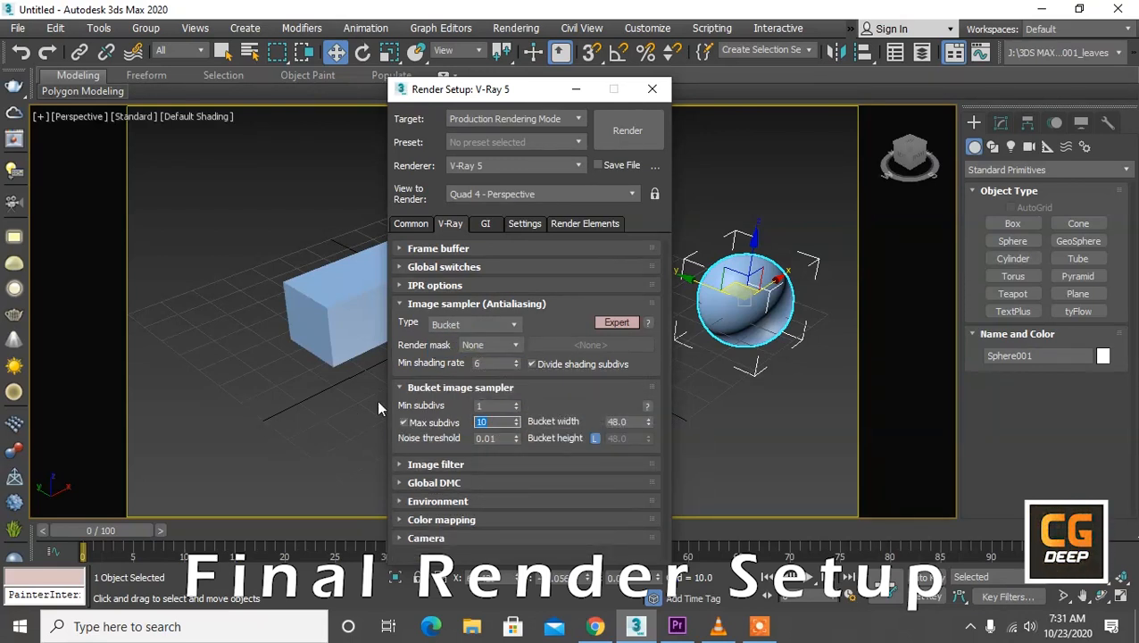
left_click(462, 389)
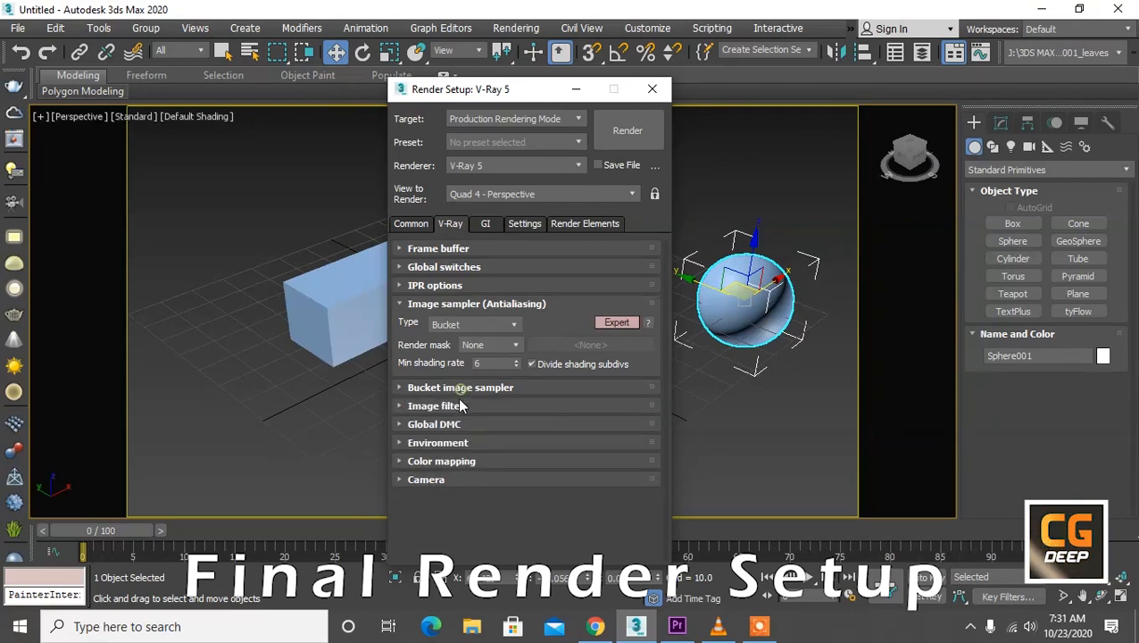
Step: Keep the image filter enabled and choose the Catmull-Rom filter
left_click(451, 407)
left_click(446, 432)
left_click(446, 432)
left_click(571, 426)
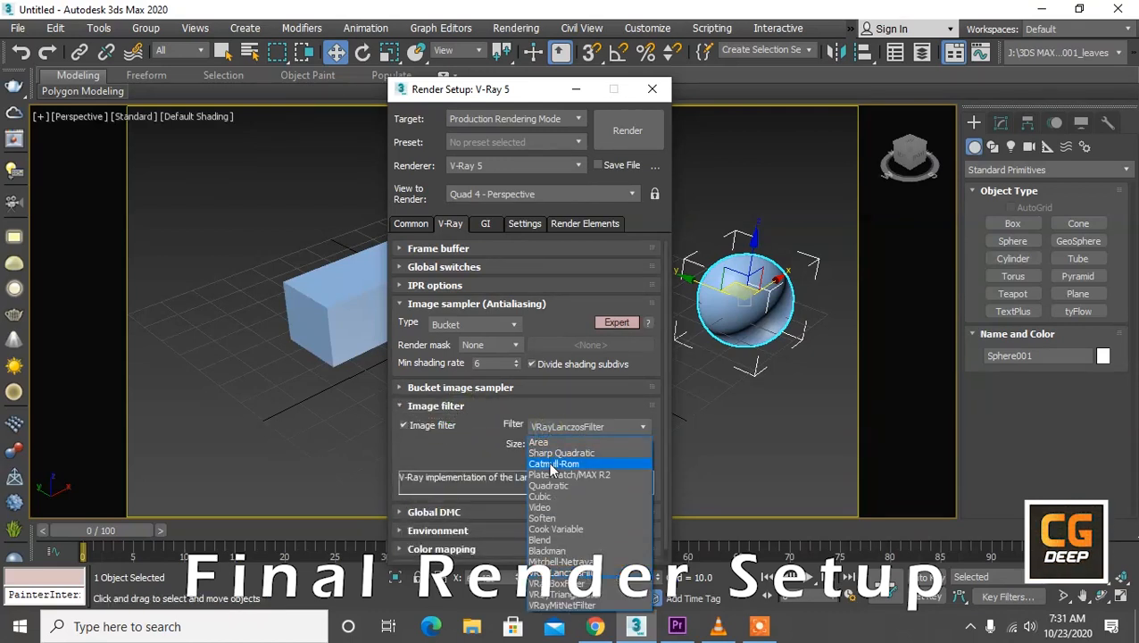
left_click(554, 455)
left_click(451, 407)
Step: Set the color mapping type to Exponential with a bright multiplier of 0.8
left_click(439, 442)
left_click(423, 539)
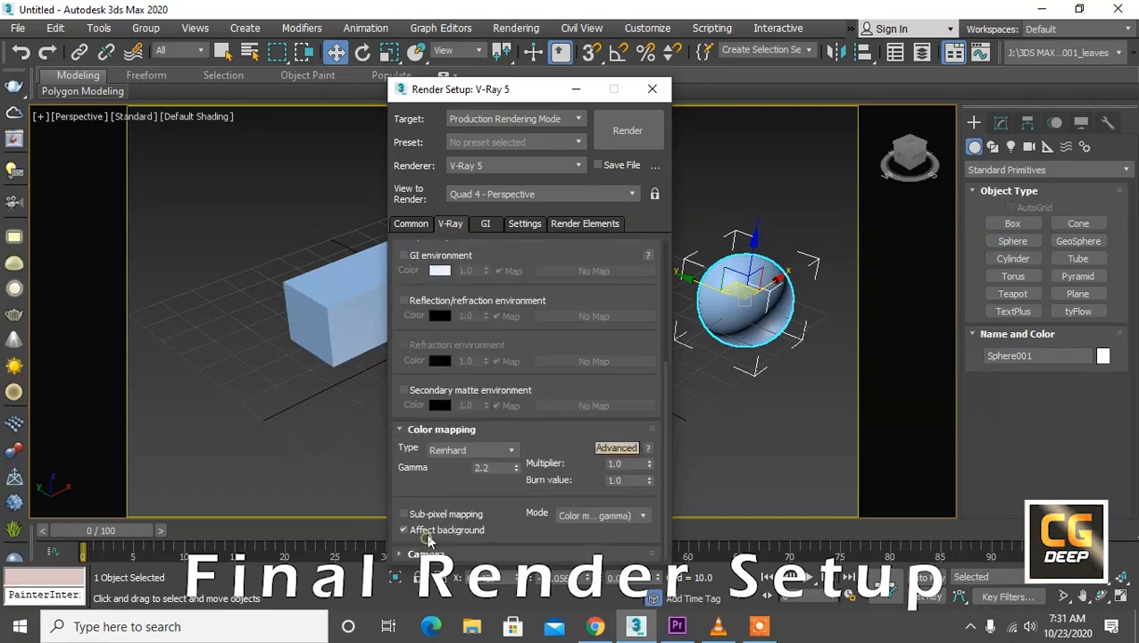
left_click(456, 452)
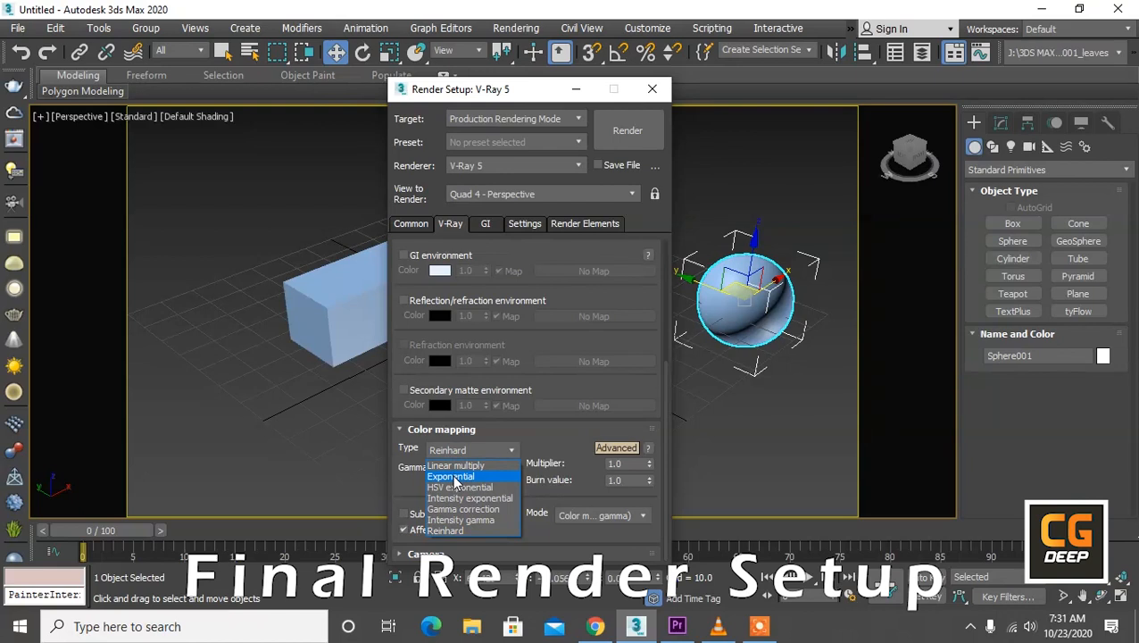
left_click(451, 472)
double_click(626, 481)
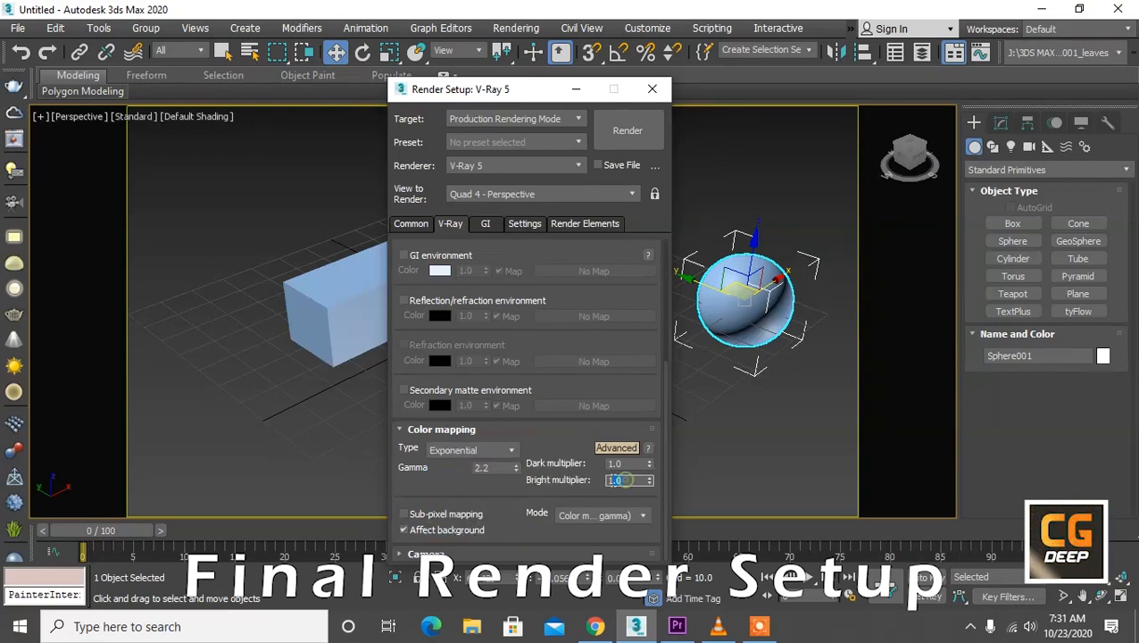
type("0.8")
key("Return")
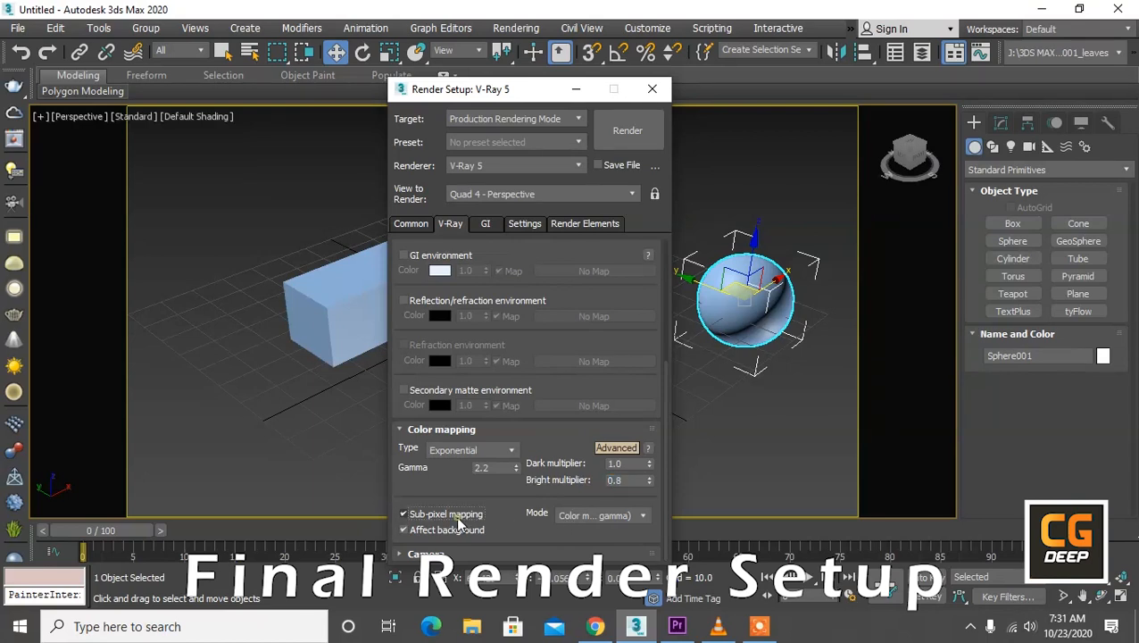
Step: Set the color mapping mode to Color mapping only (no gamma)
left_click(599, 517)
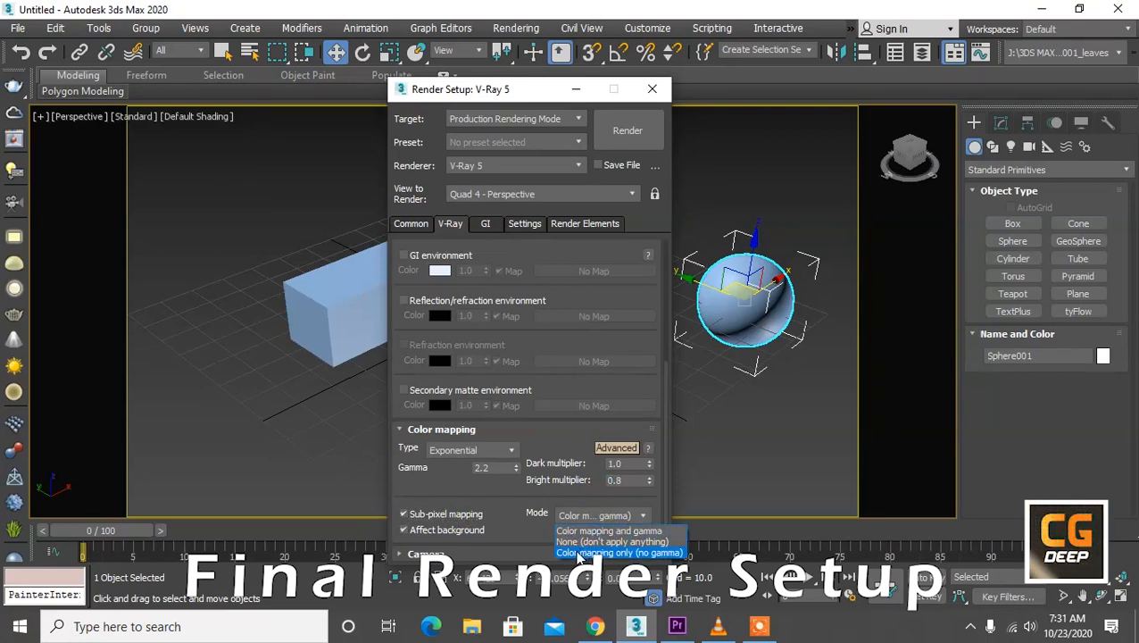
left_click(640, 553)
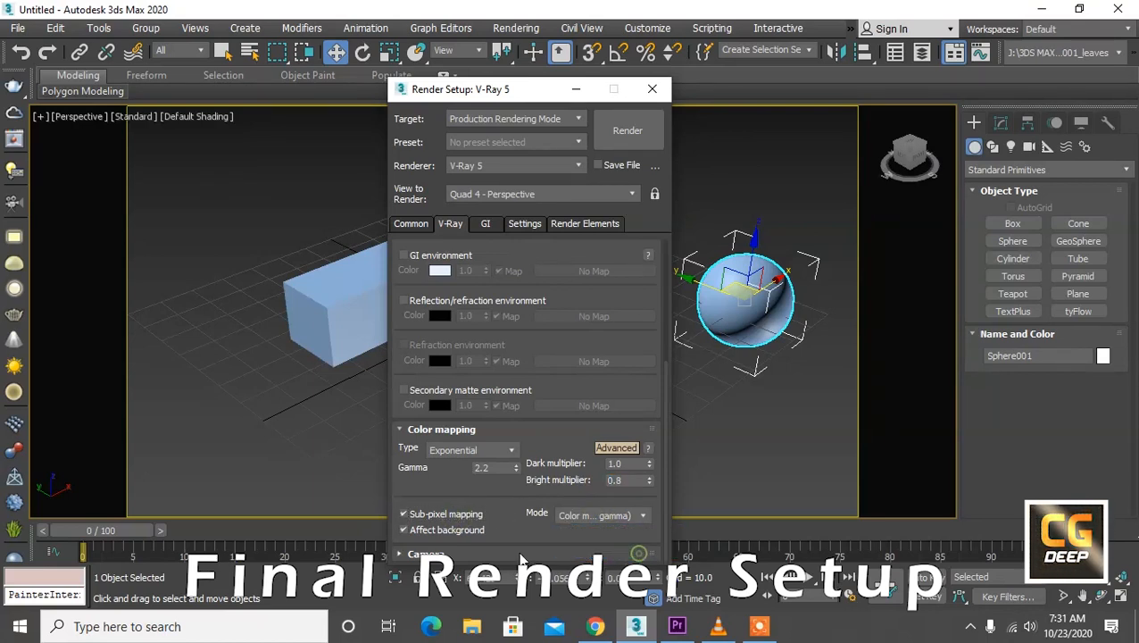
Step: Set the global illumination primary engine to Irradiance map and the secondary engine to Light cache
left_click(486, 225)
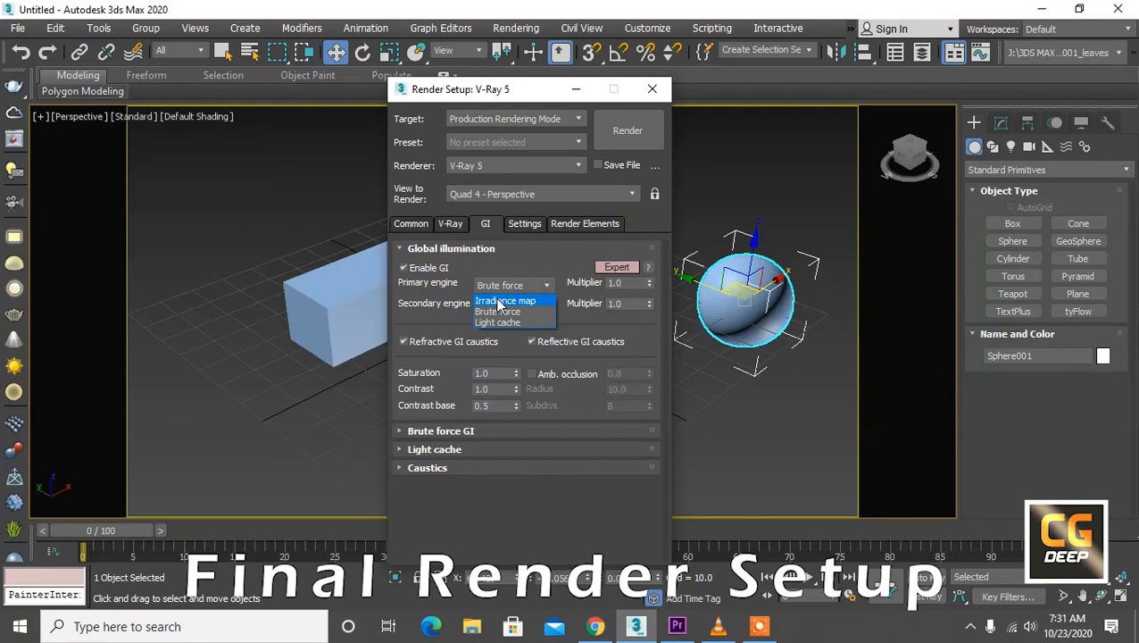
left_click(500, 296)
left_click(499, 311)
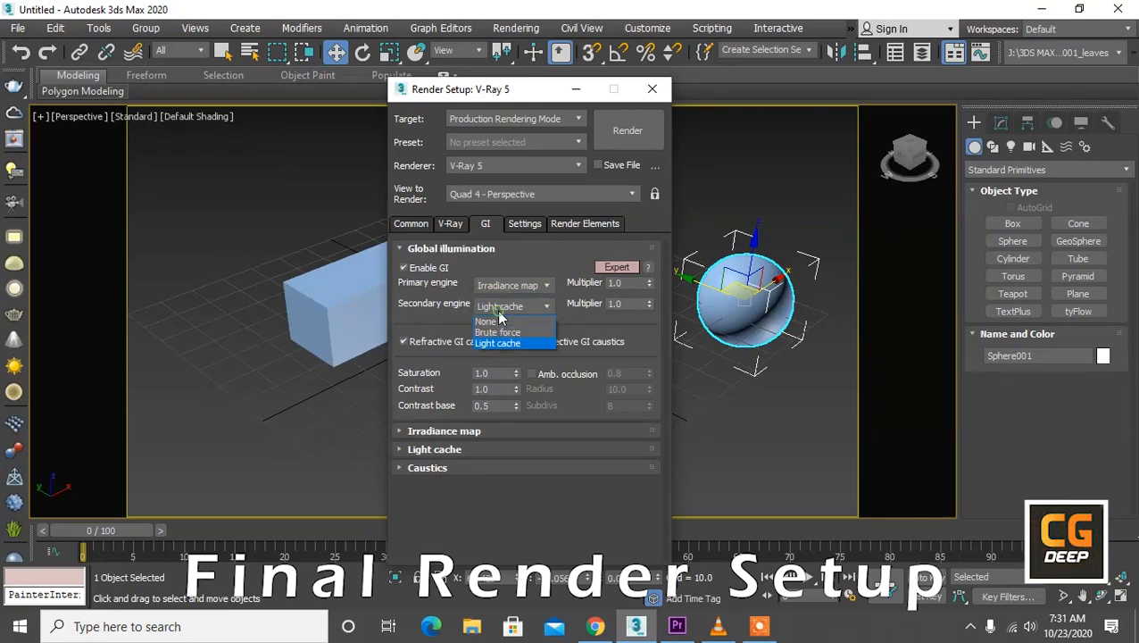
left_click(496, 341)
Step: Enable ambient occlusion in the global illumination settings
left_click(557, 375)
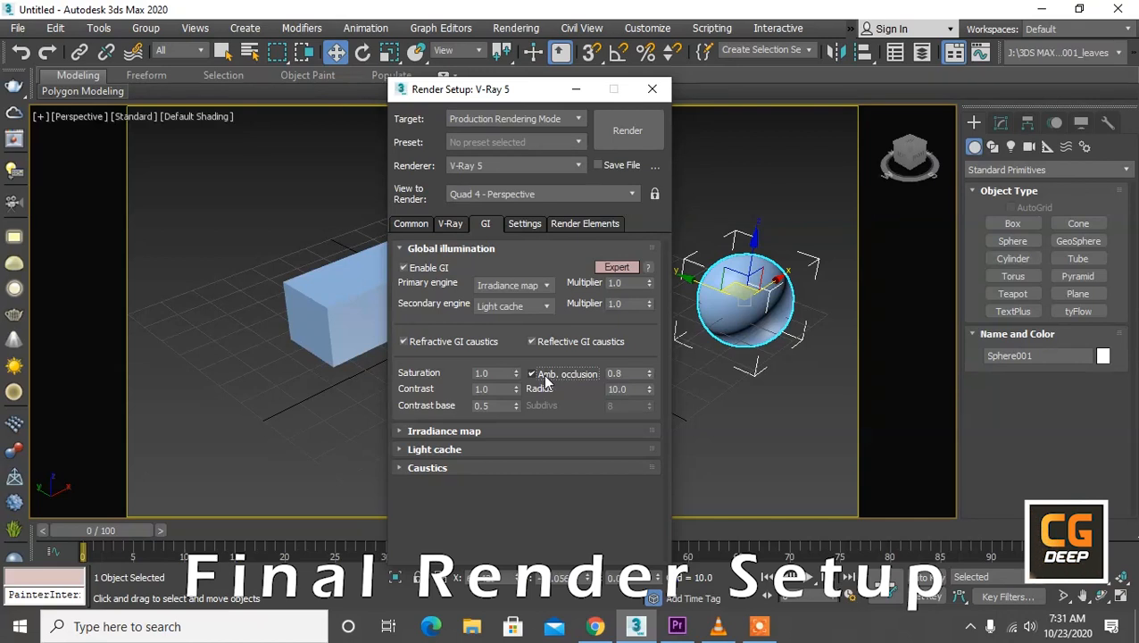
left_click(546, 378)
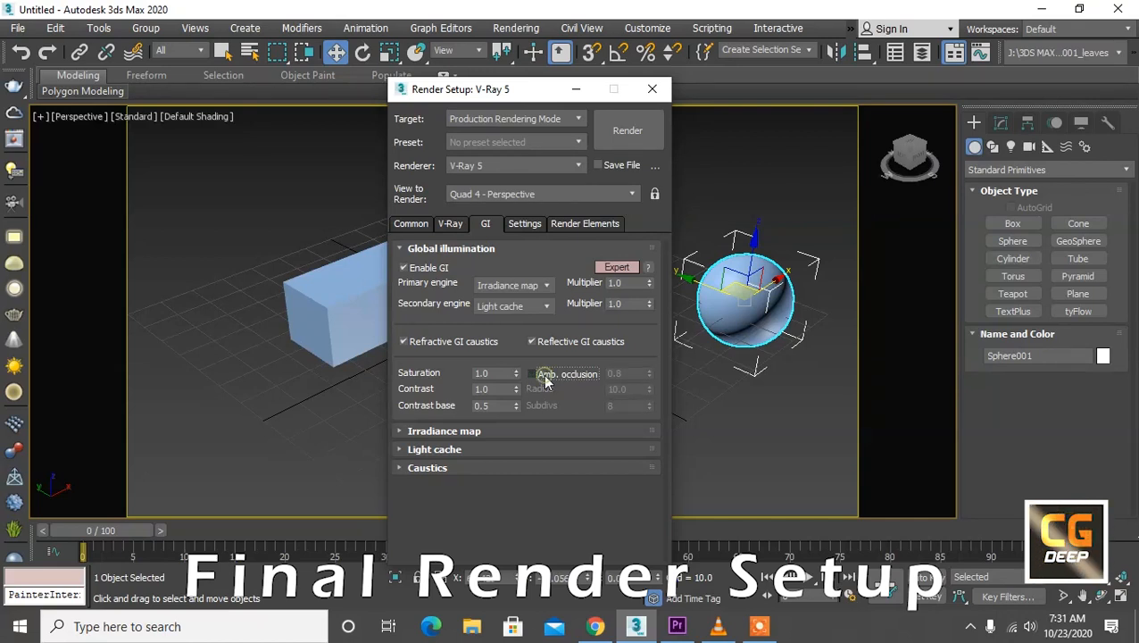
left_click(546, 379)
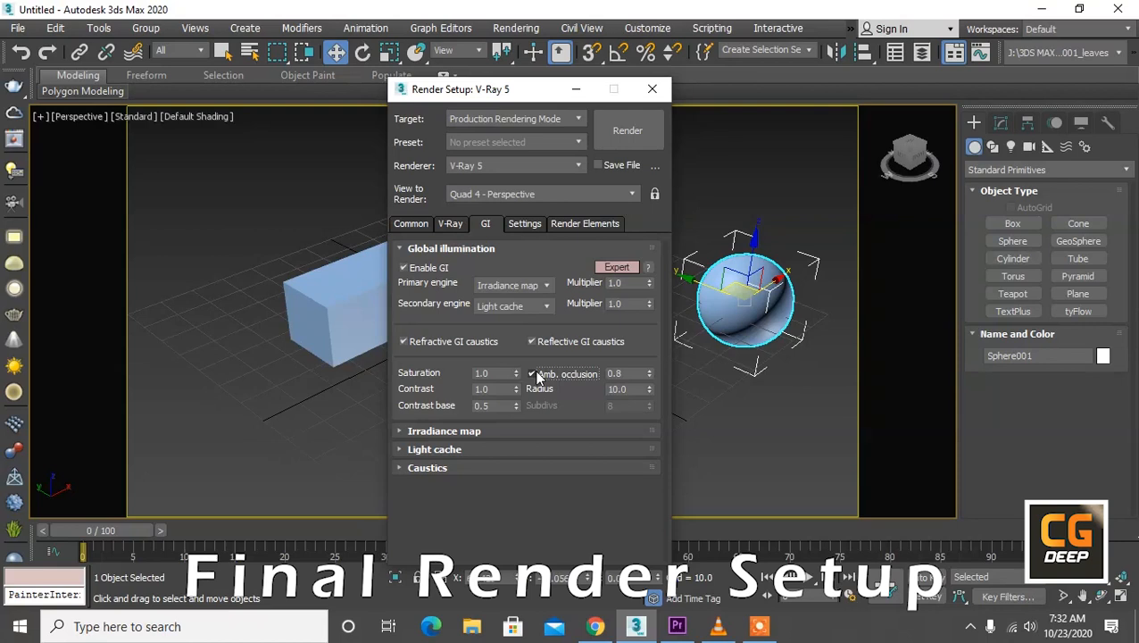
Step: Use the High preset for the irradiance map, with 80 subdivs and 60 interpolation samples
left_click(419, 431)
scroll(450, 332, "up", 3)
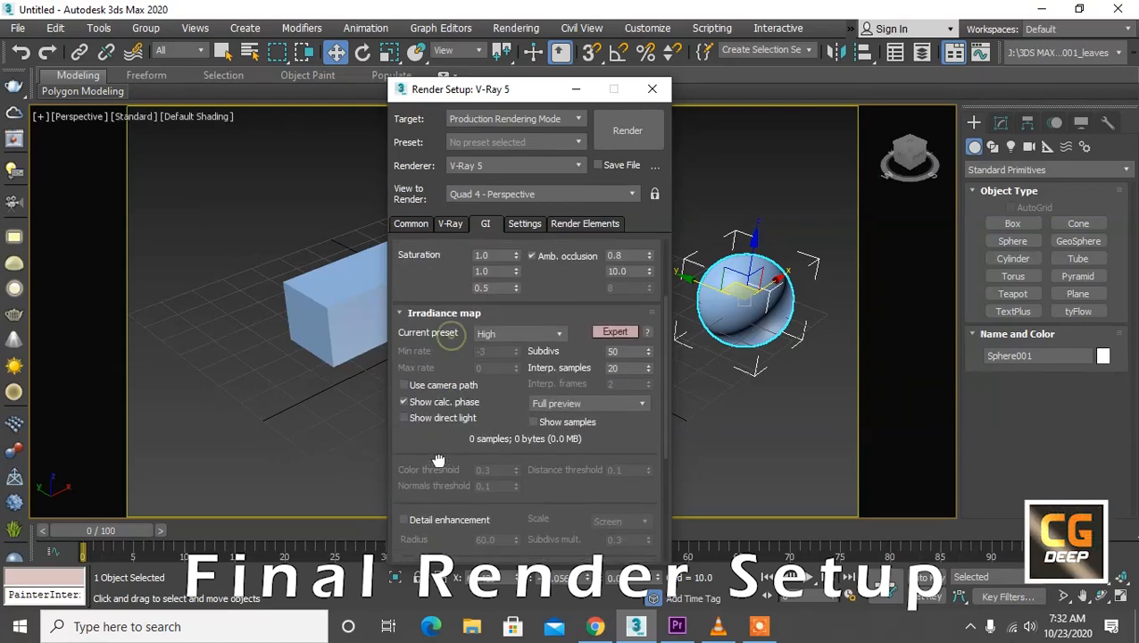
left_click(487, 337)
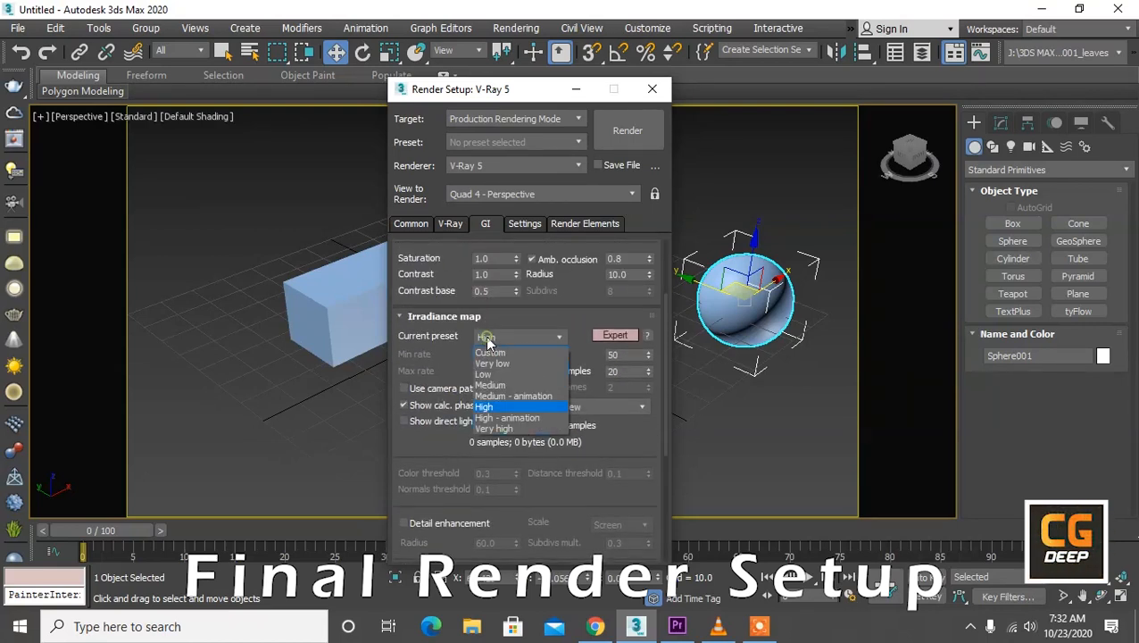
left_click(498, 409)
double_click(619, 354)
key("Return")
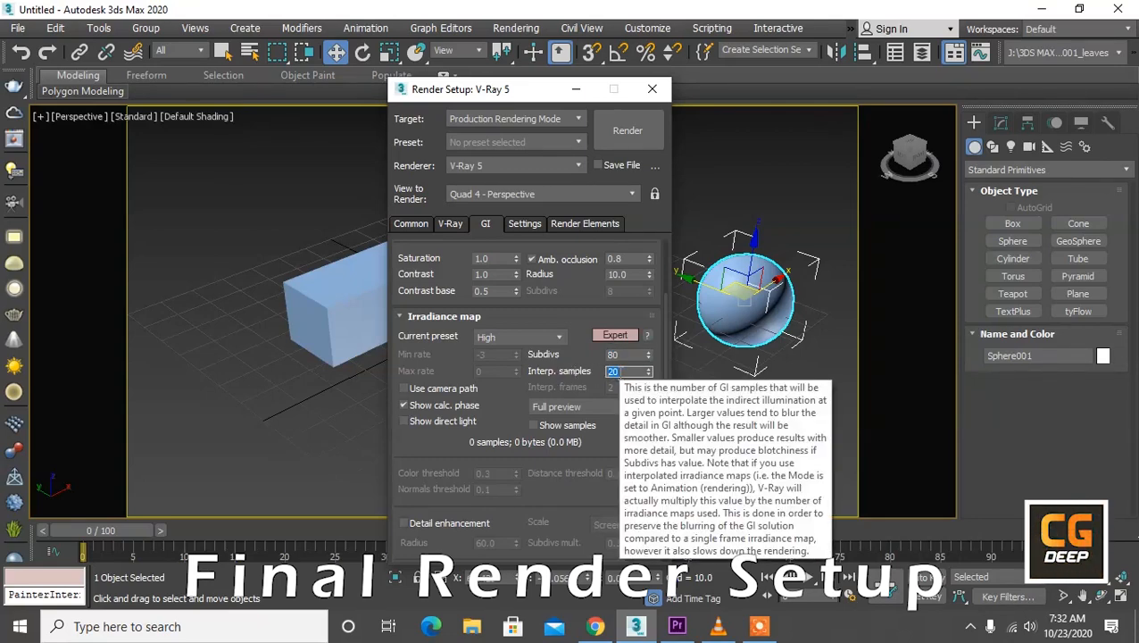
type("60")
key("Return")
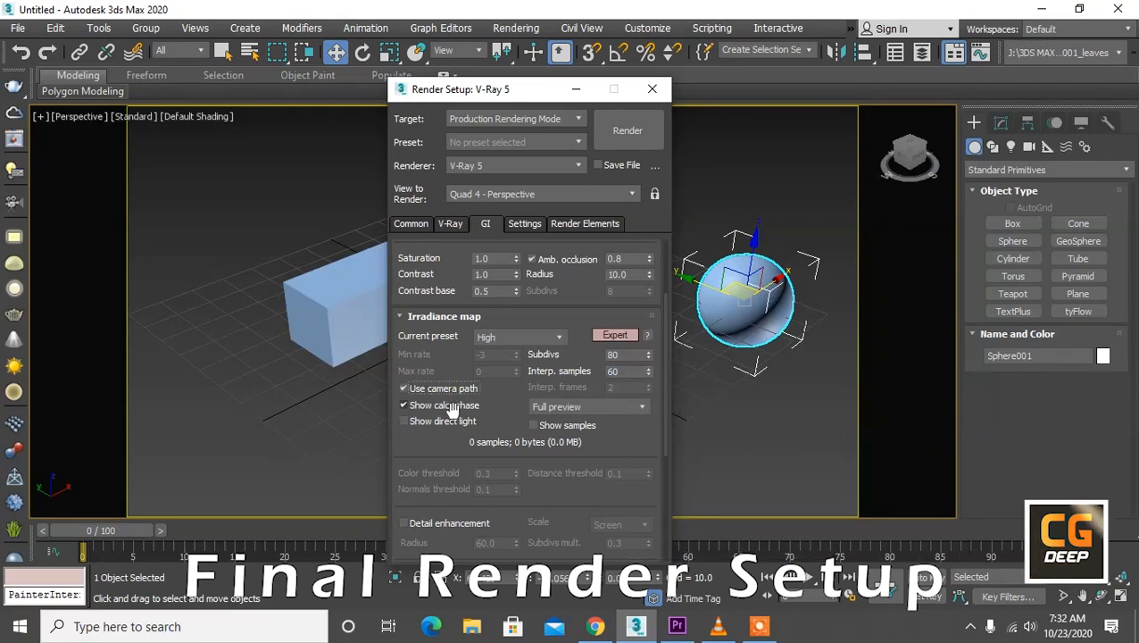
Step: Enable the camera path and direct light display options for the irradiance map
scroll(450, 409, "down", 3)
left_click(455, 350)
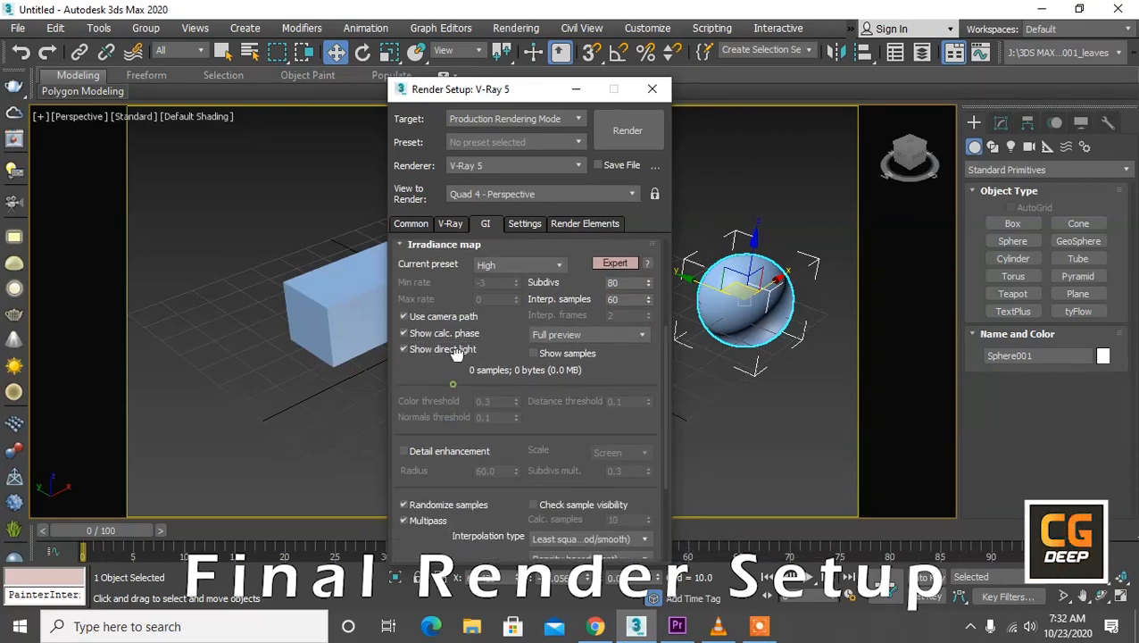
Step: Set the light cache subdivs to 1500 and its sample size to 0.02
left_click_drag(457, 354, 468, 166)
left_click(421, 535)
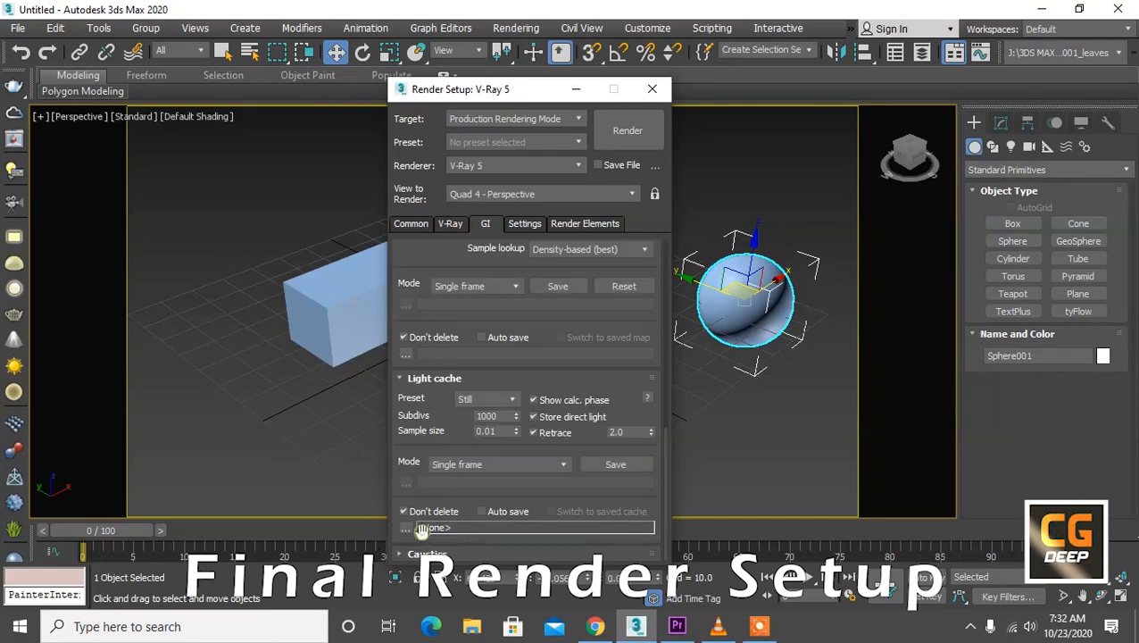
left_click(477, 414)
double_click(493, 416)
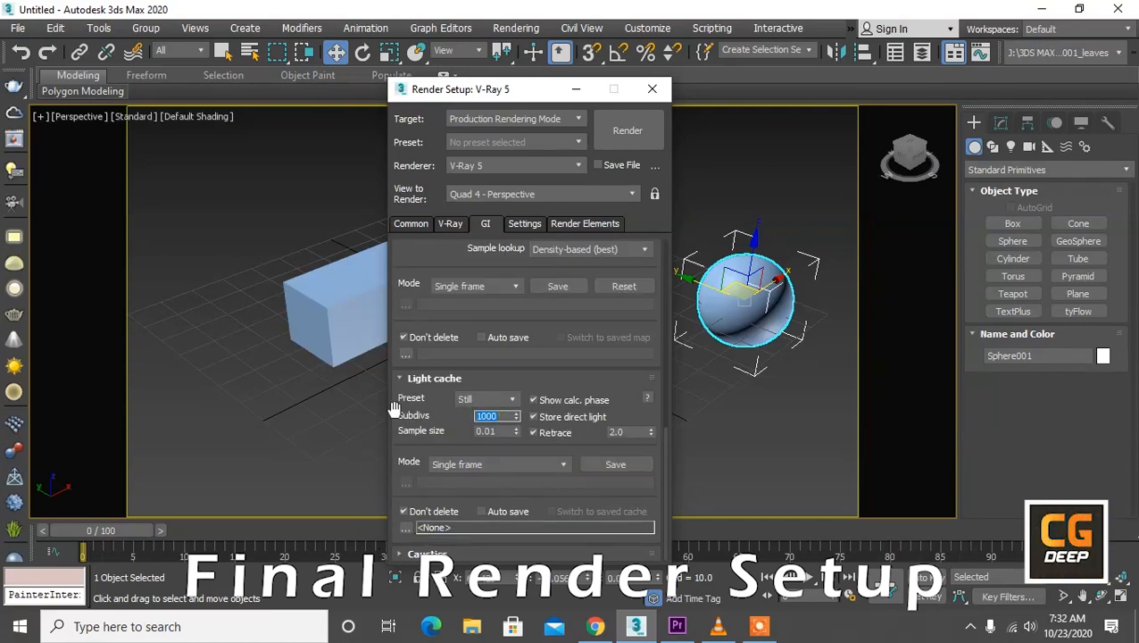
key("Return")
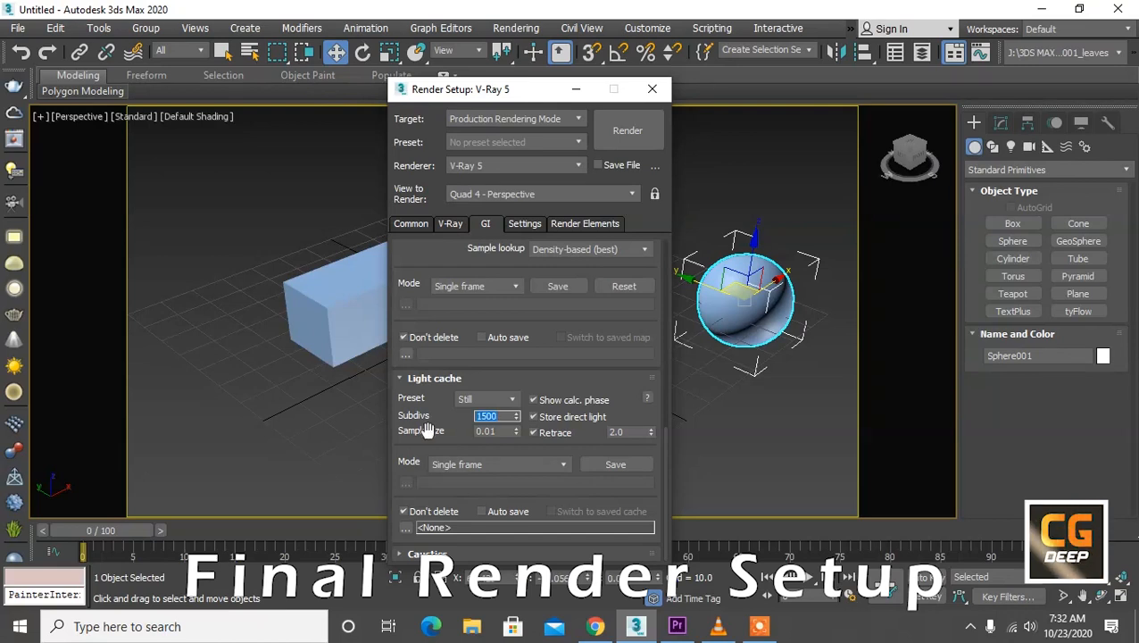
left_click(503, 432)
key("BackSpace")
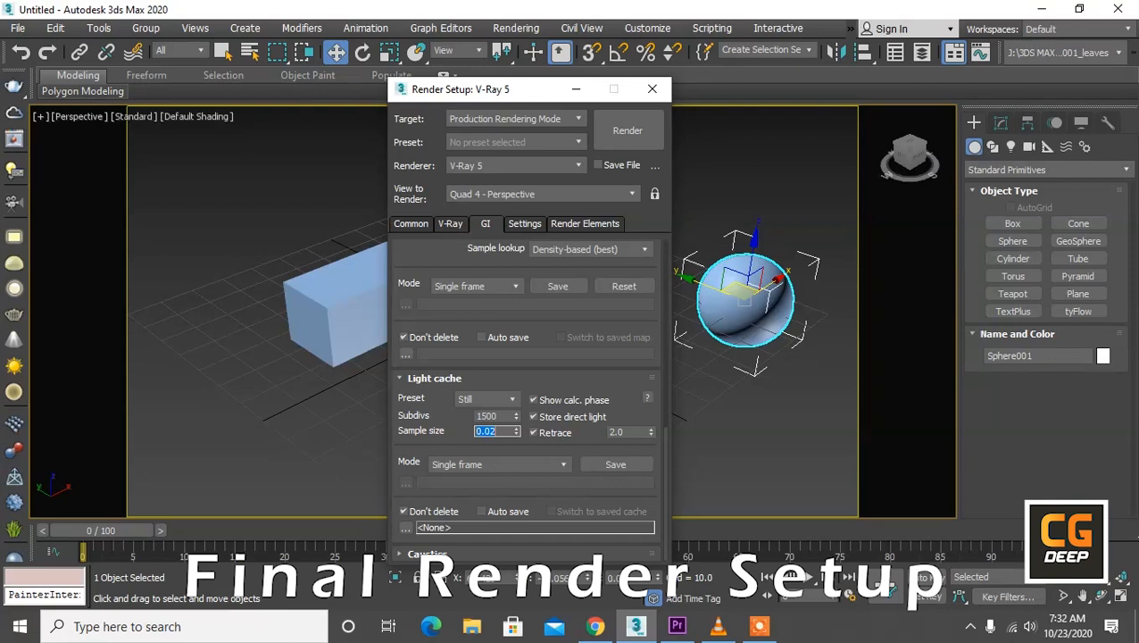
Step: In the V-Ray system settings, set the default geometry to Dynamic and the dynamic memory limit to 8000 MB
left_click(532, 224)
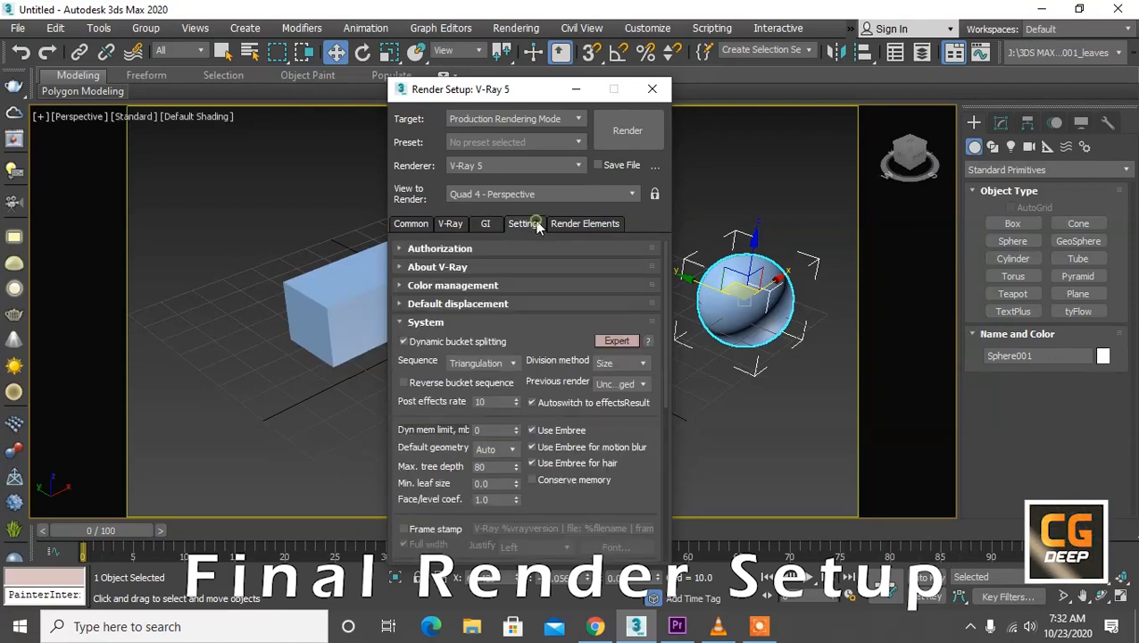
left_click(503, 449)
left_click(501, 472)
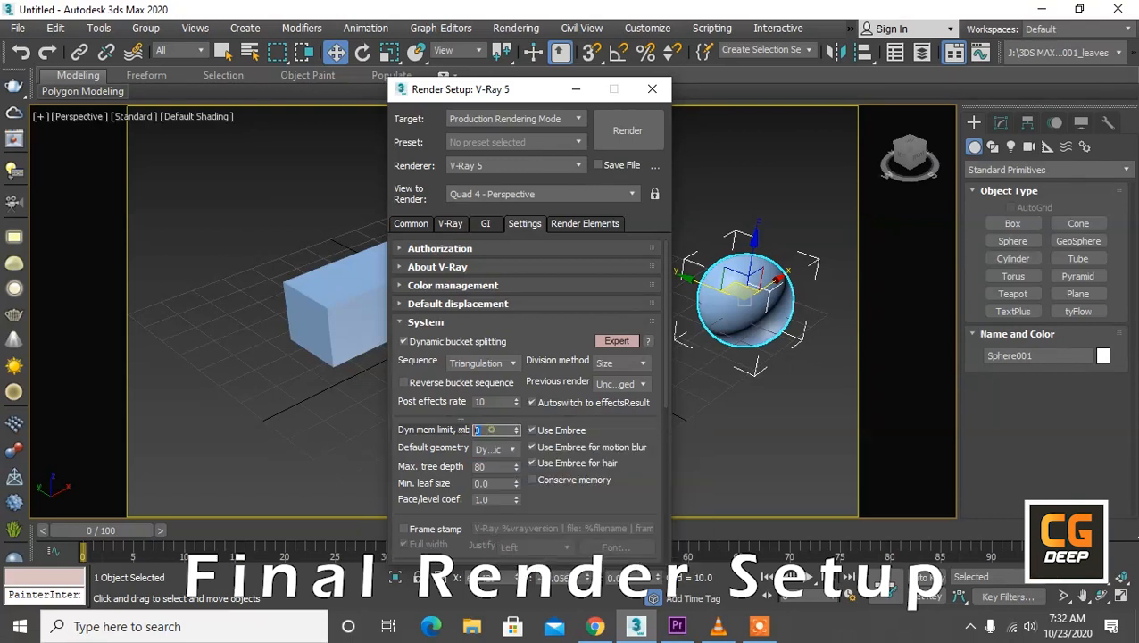
type("8000")
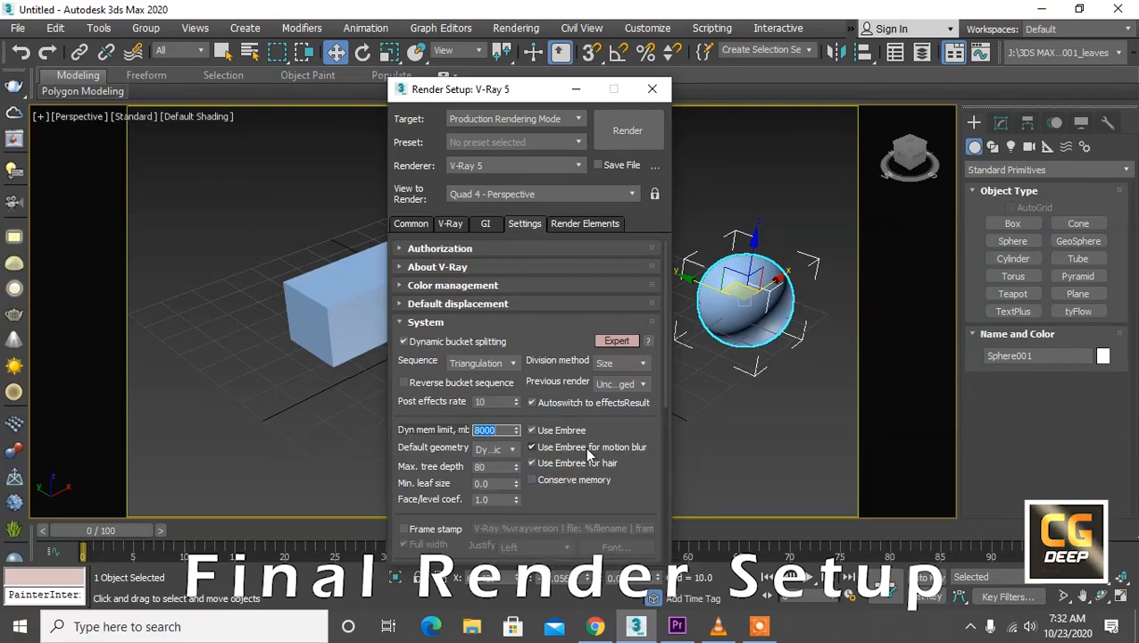
Step: Disable the use of Embree for motion blur and for hair
left_click(585, 447)
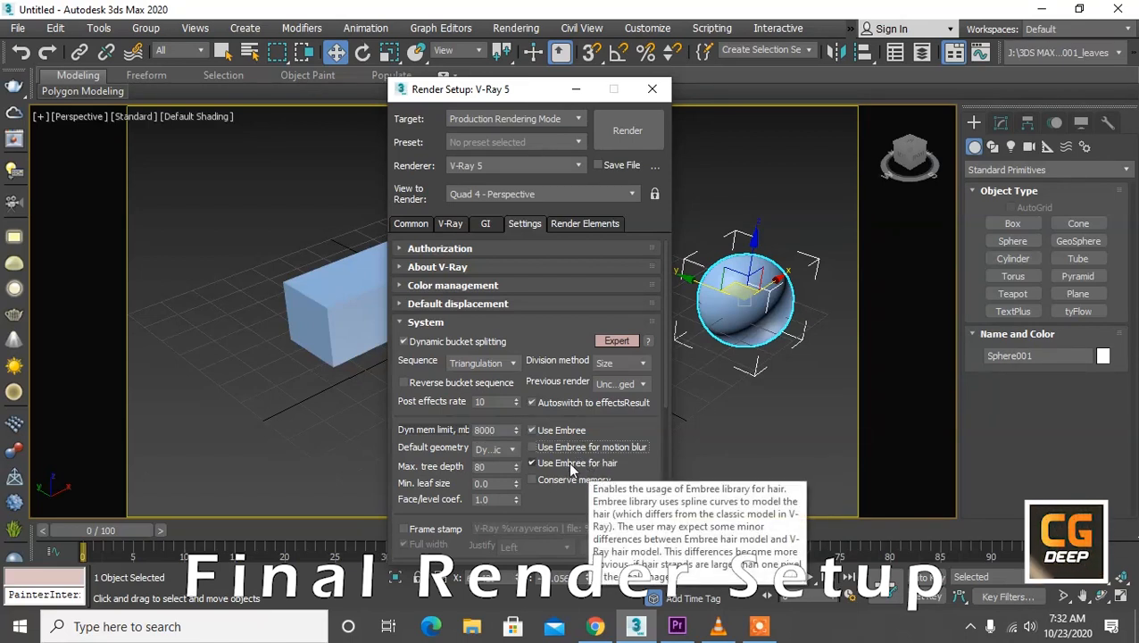
left_click(570, 464)
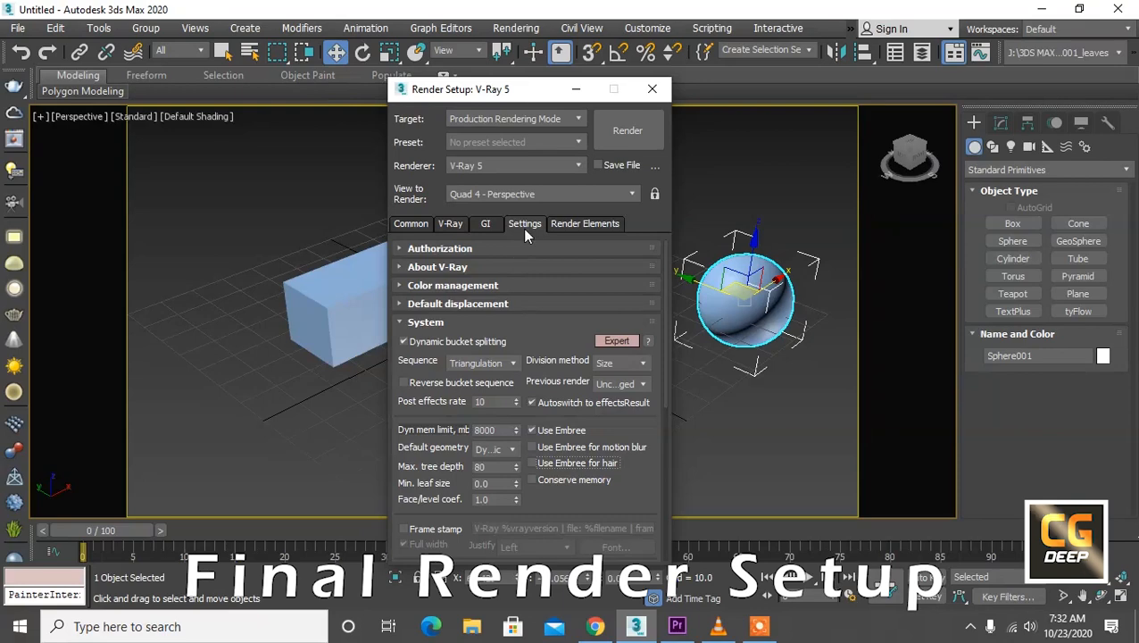
Step: Delete the existing VRayDenoiser from the render elements
left_click(564, 224)
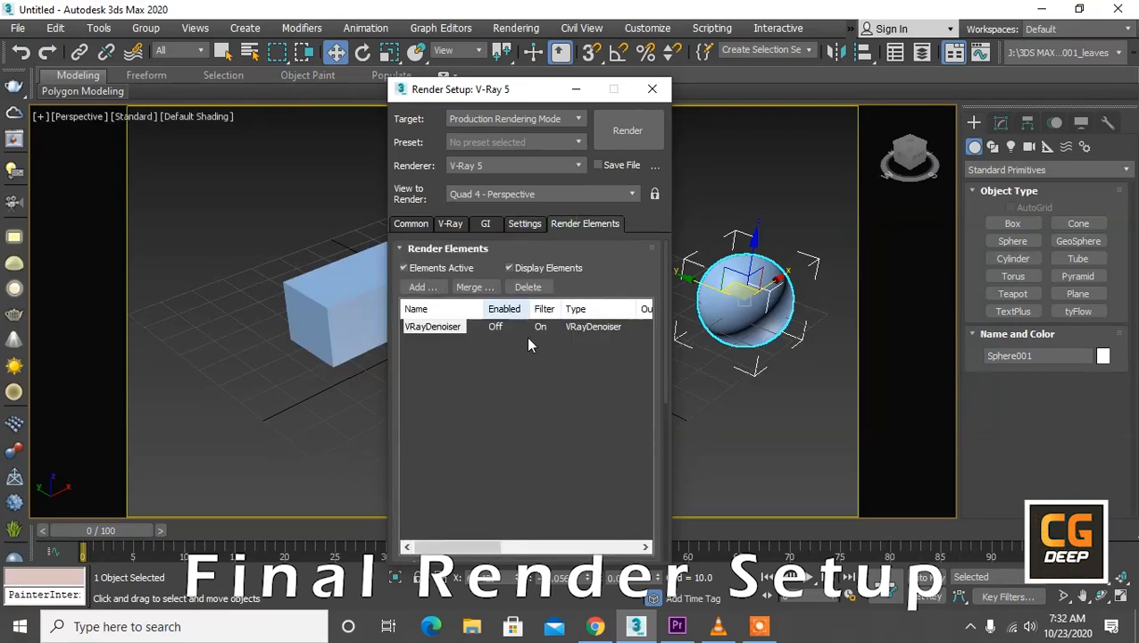
left_click(525, 287)
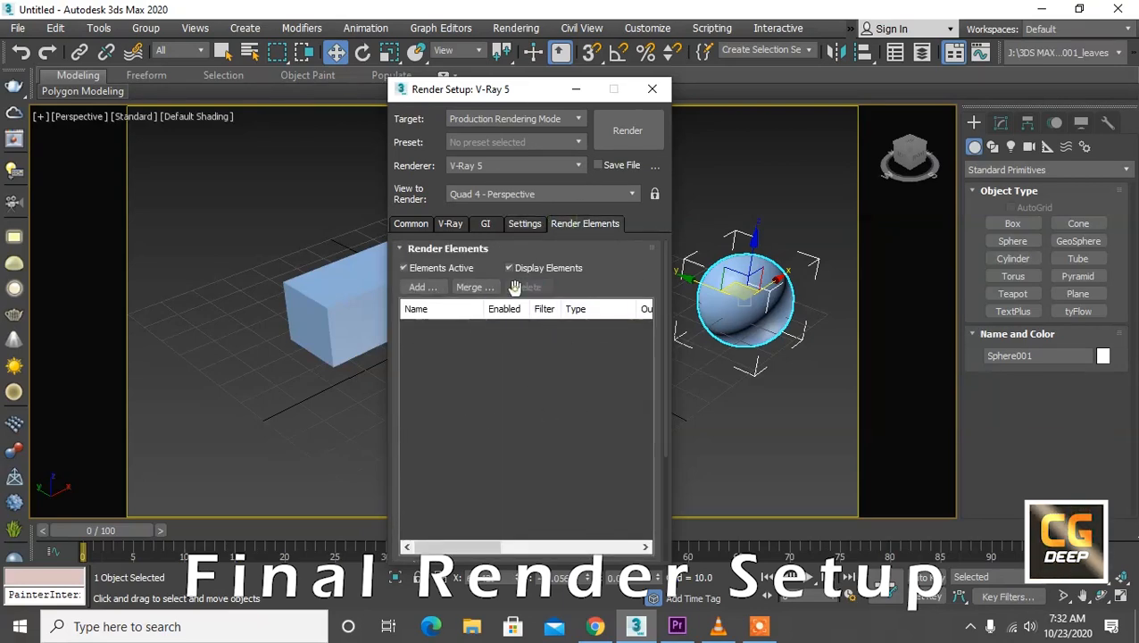
Step: Add the render elements VRayAlpha, VRayDenoiser, VRayLighting, VRayLightMix, VRayMtlID, VRayObjectID, VRayReflection, VRayRefraction and VRayRenderID
left_click(432, 287)
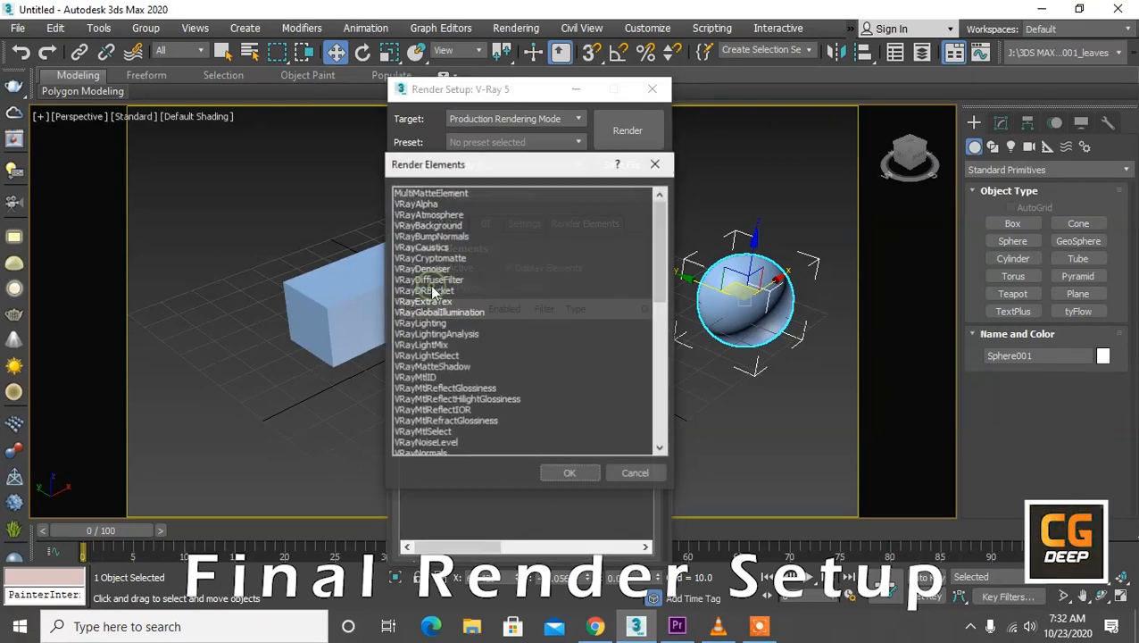
left_click(427, 204)
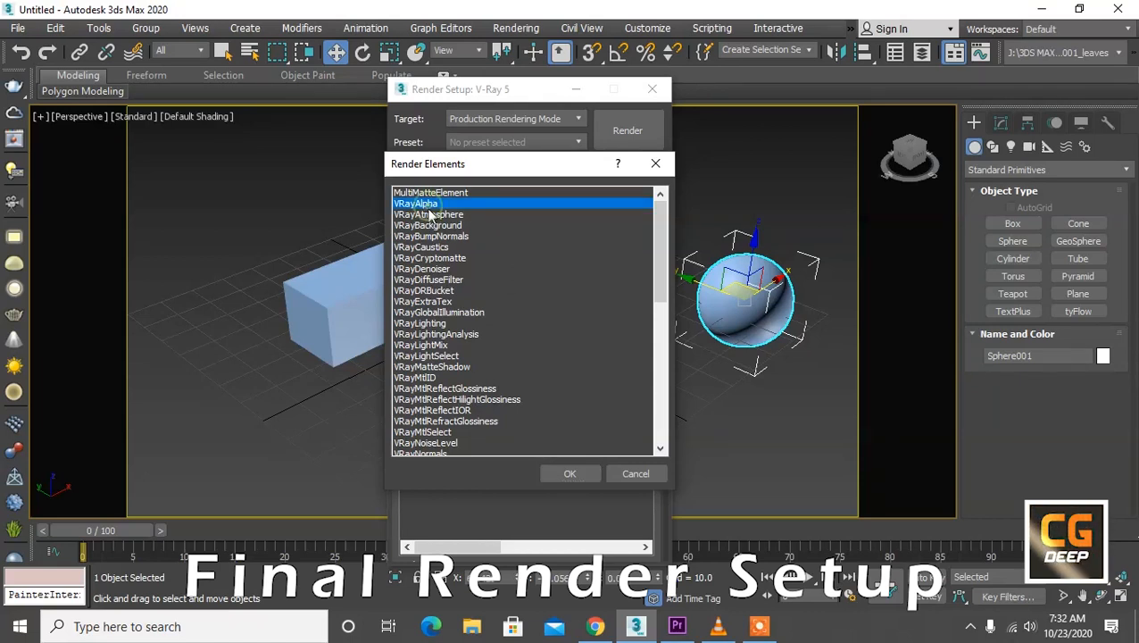
left_click(426, 270, "ctrl")
left_click(426, 323, "ctrl")
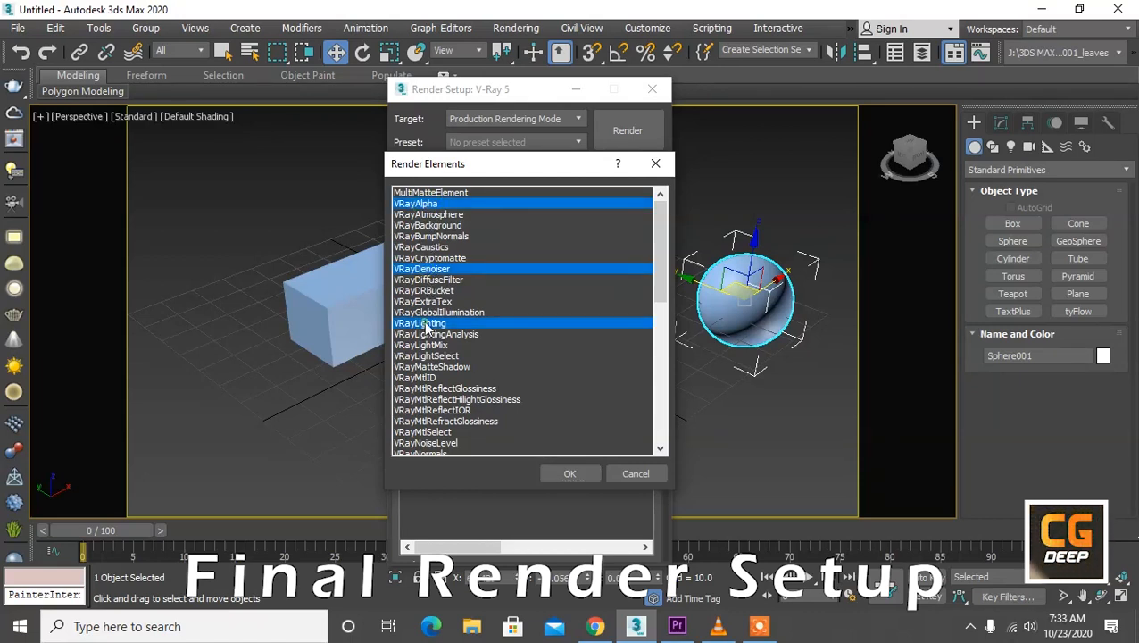
left_click(424, 345, "ctrl")
left_click(425, 378, "ctrl")
scroll(426, 401, "down", 3)
scroll(426, 417, "down", 4)
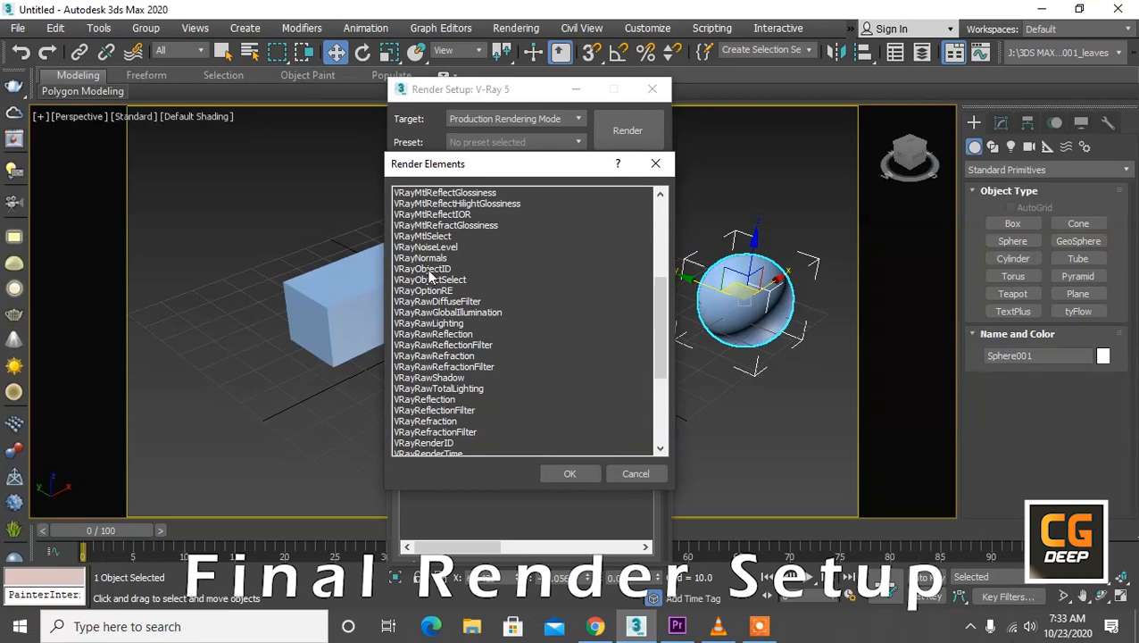
left_click(429, 269, "ctrl")
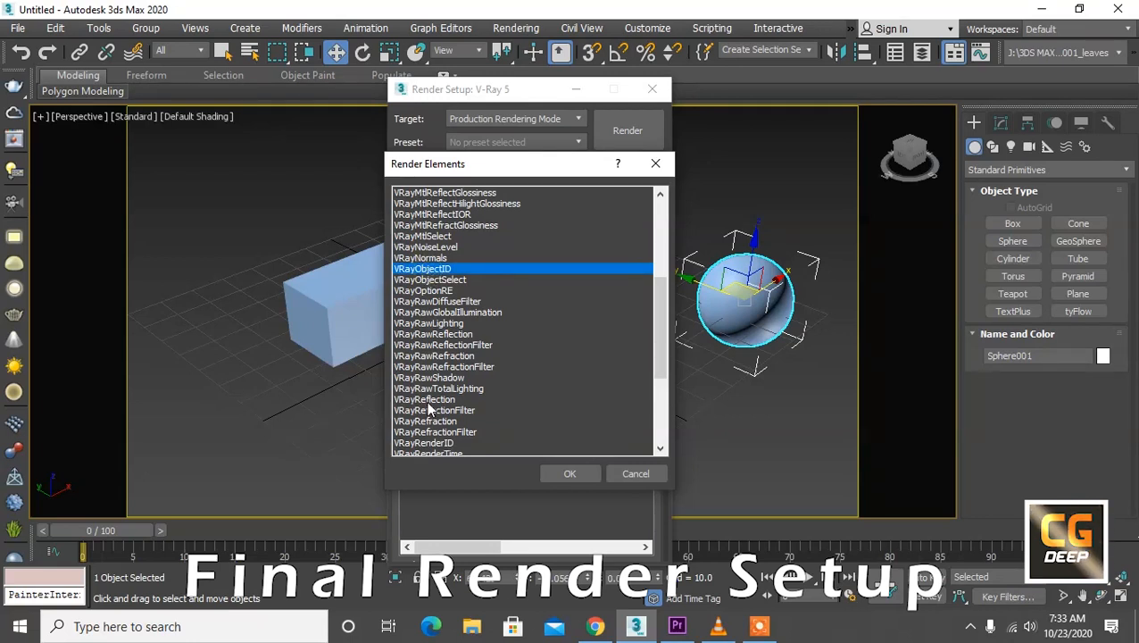
left_click(427, 400, "ctrl")
left_click(428, 442, "ctrl")
left_click(433, 423, "ctrl")
scroll(432, 425, "down", 4)
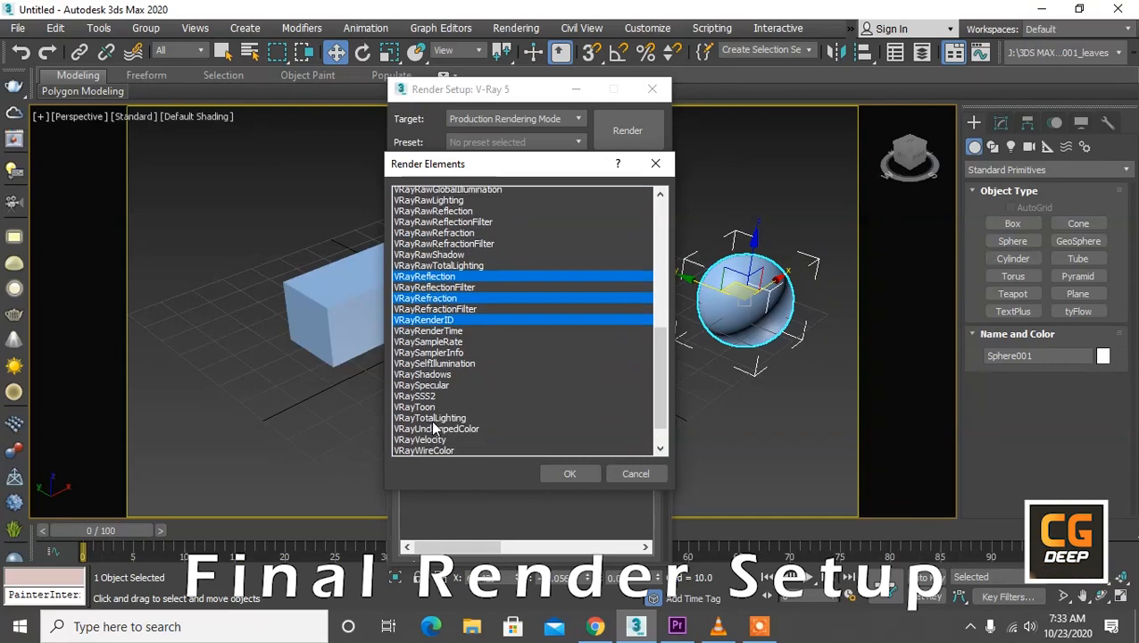
scroll(434, 426, "down", 2)
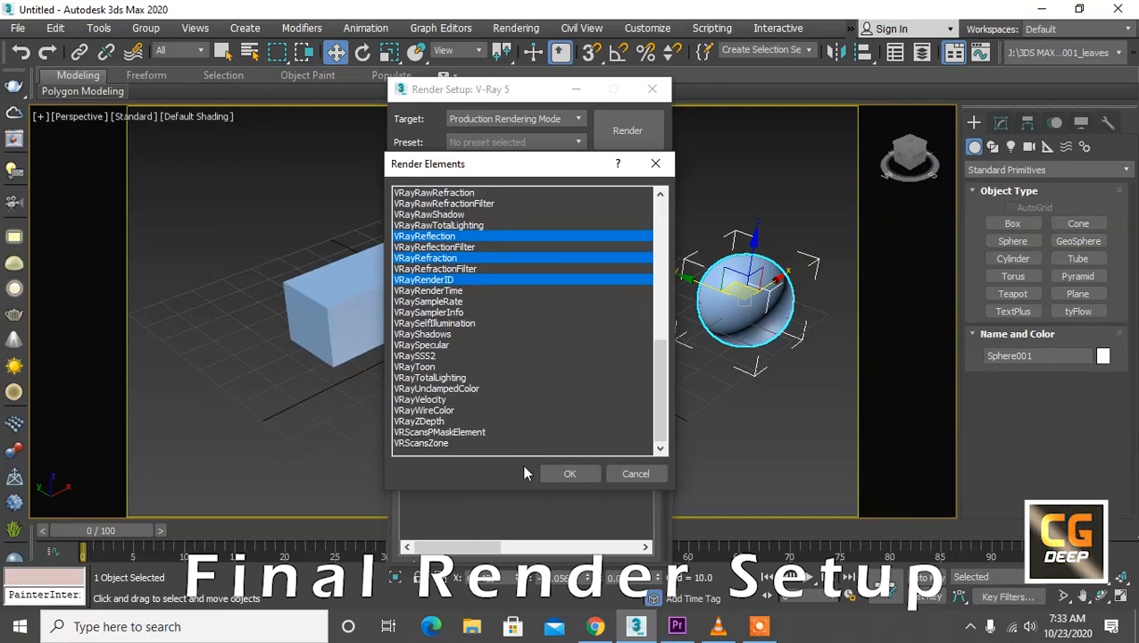
left_click(554, 473)
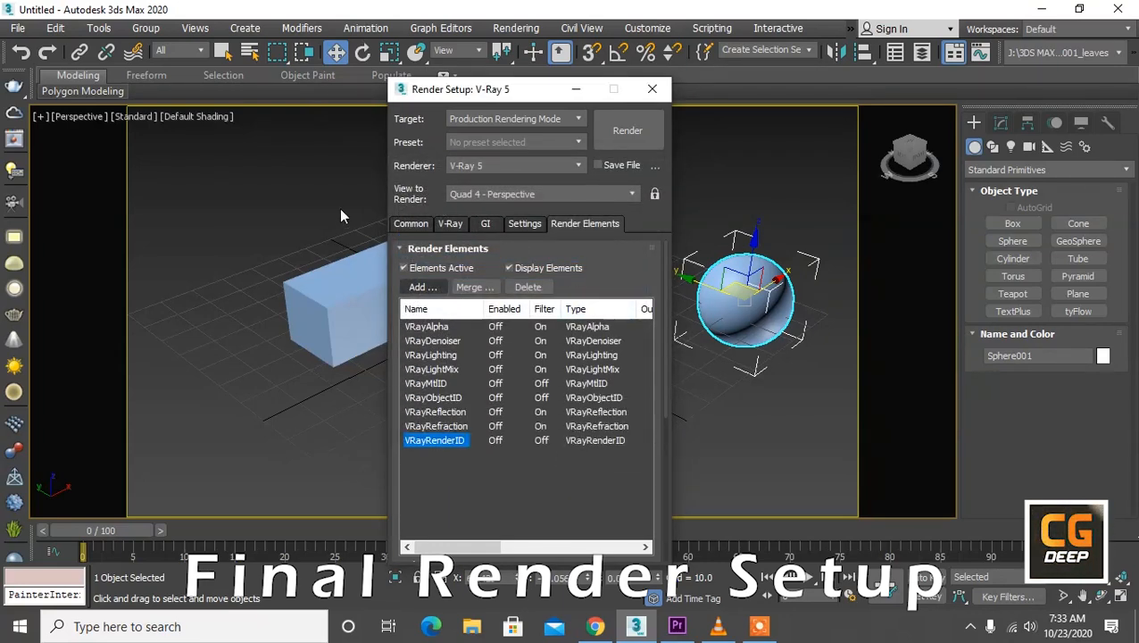
Step: Open the common render parameters
left_click(420, 223)
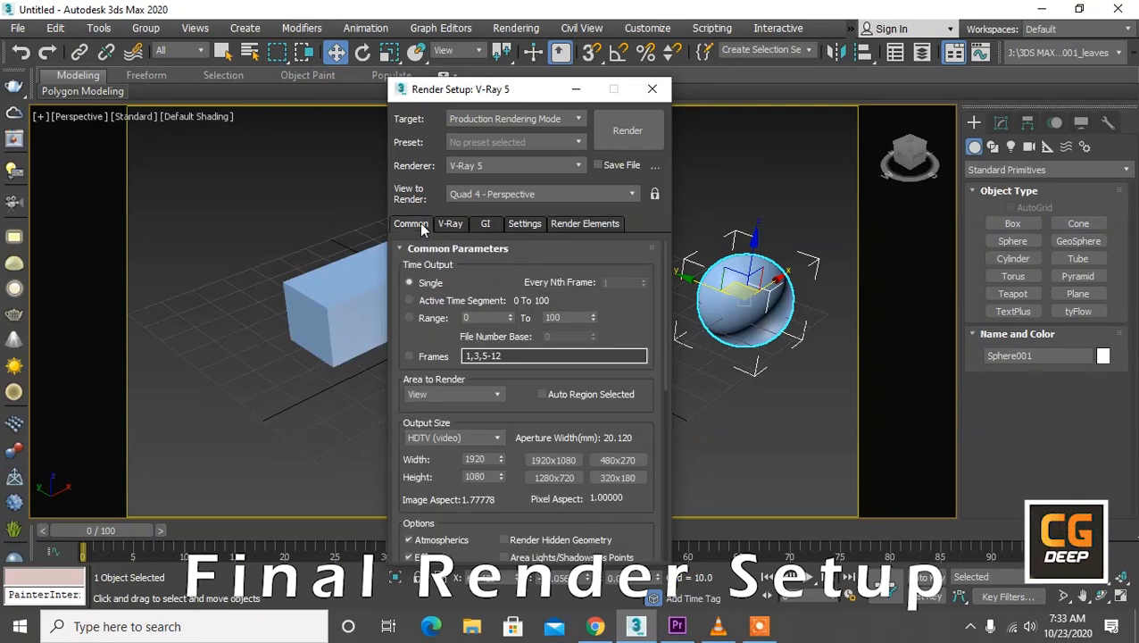